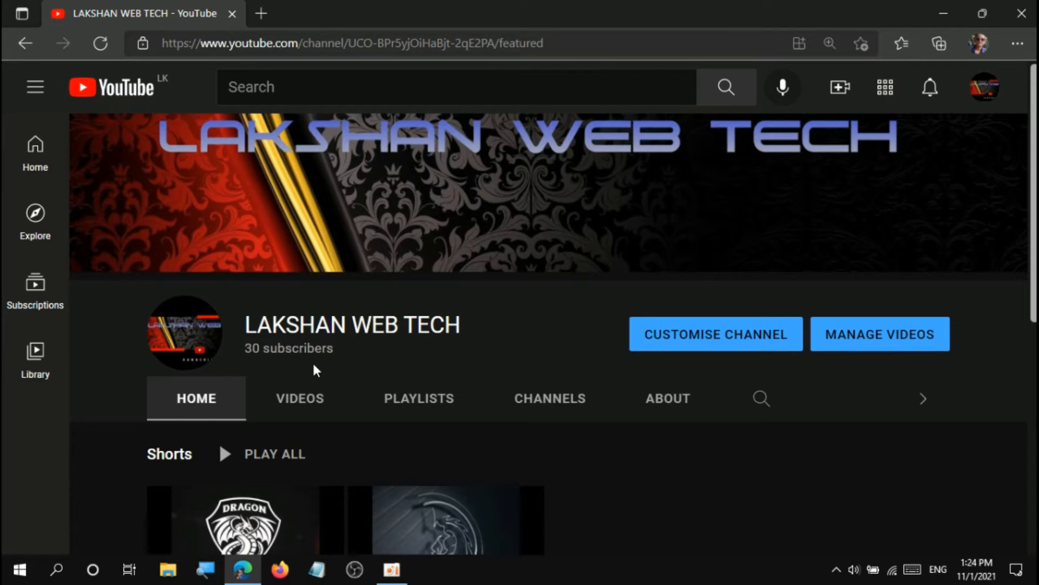
Browse the uploaded videos on the YouTube channel page.
left_click(302, 413)
scroll(921, 139, "down", 3)
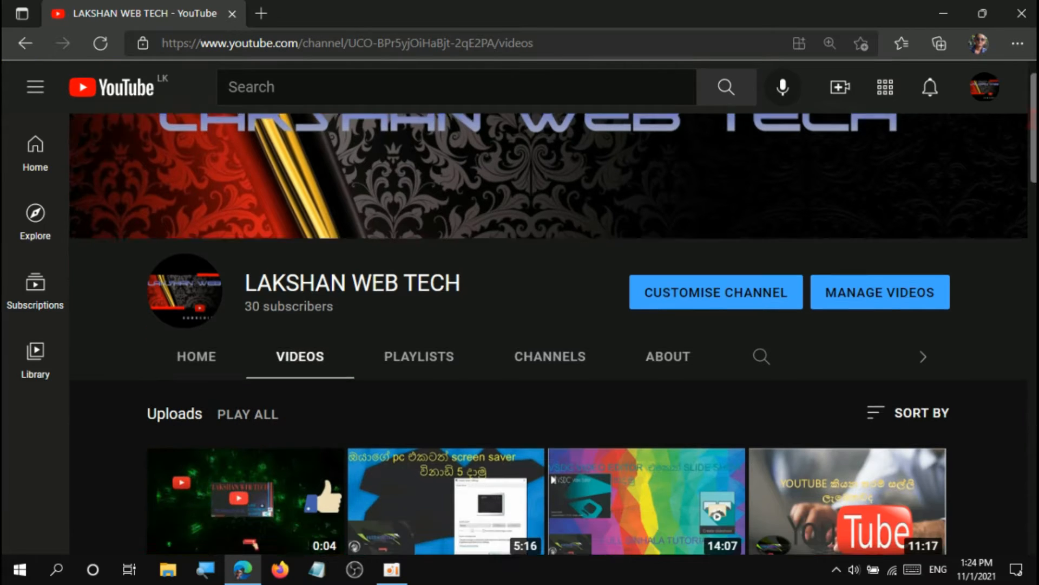
scroll(547, 333, "down", 8)
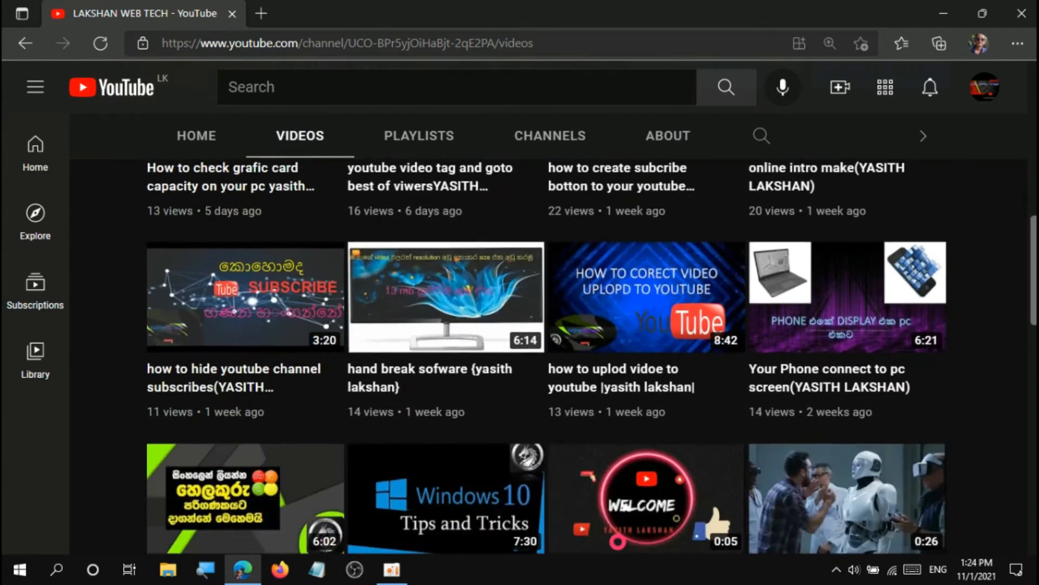
scroll(547, 333, "up", 9)
scroll(546, 333, "up", 3)
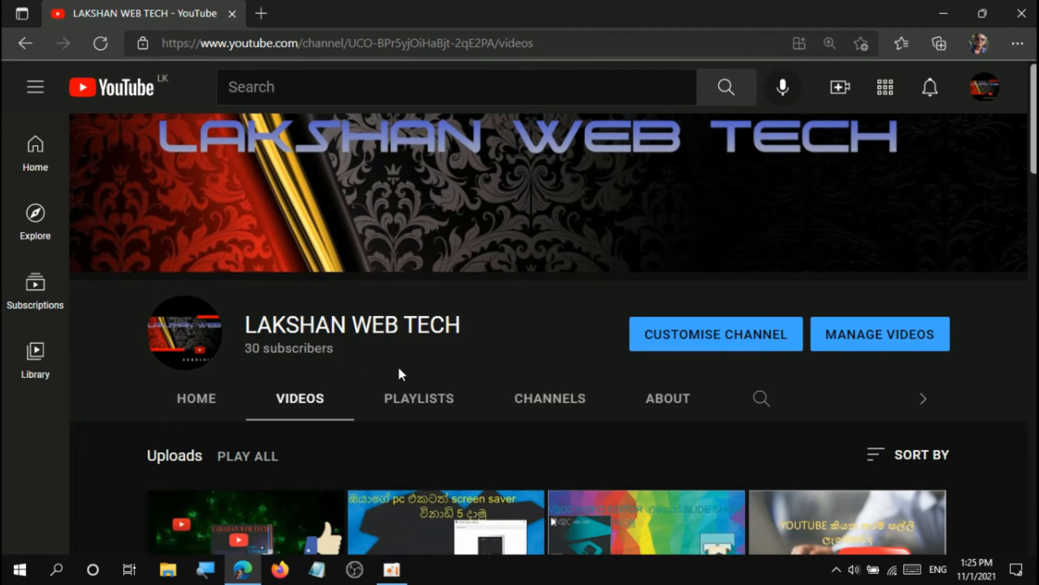
Read the channel's About description and return to its video list.
left_click(676, 387)
scroll(676, 387, "down", 2)
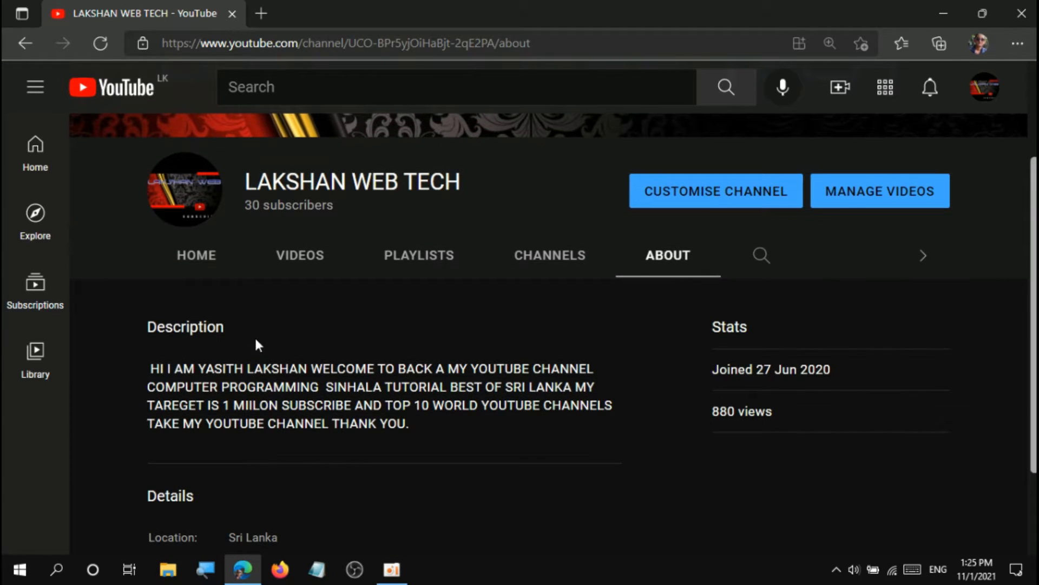
left_click(299, 268)
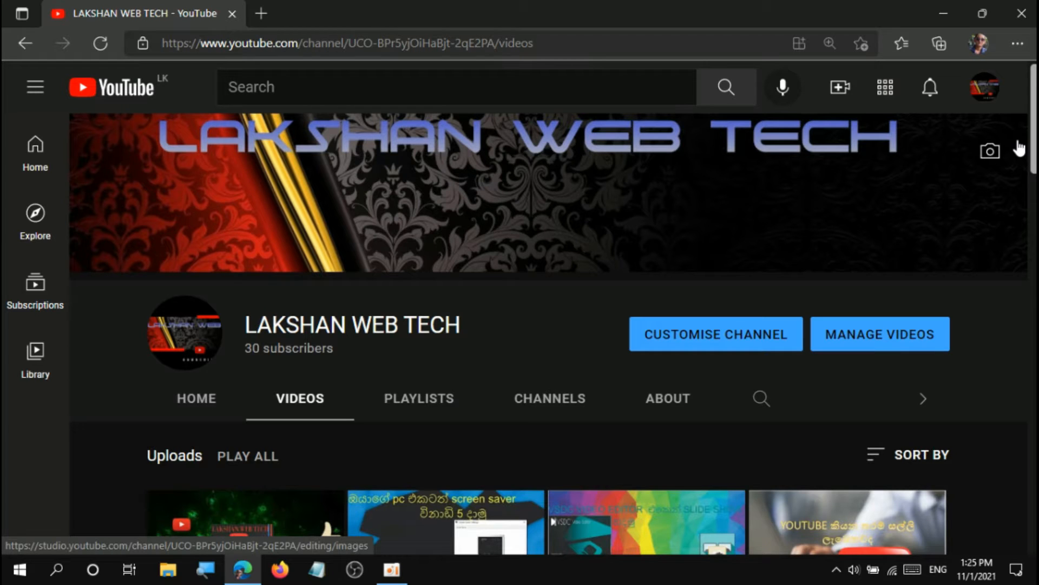
Switch to OBS Studio and look over its Sources list.
left_click(353, 571)
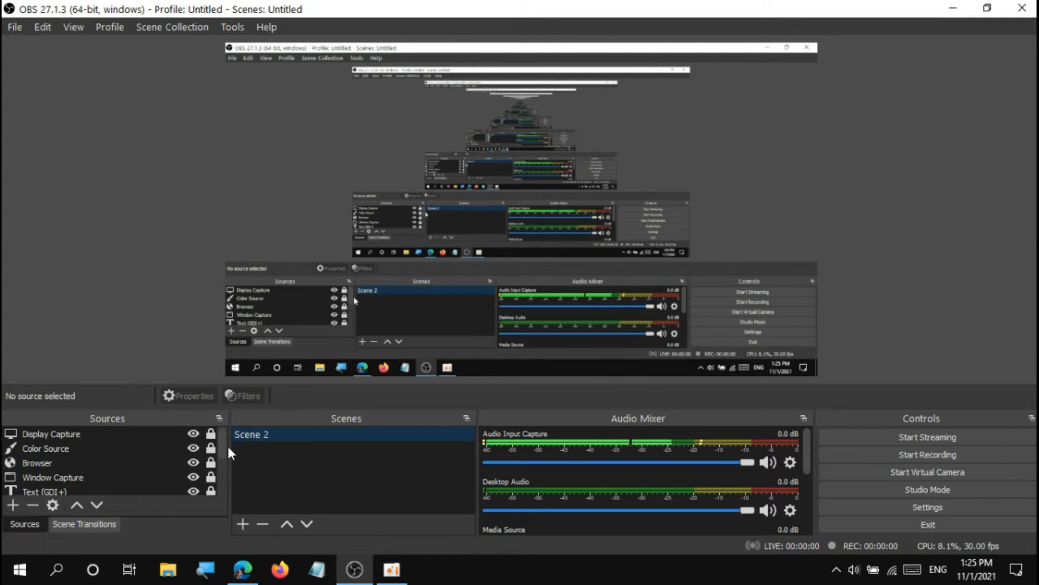
mouse_move(224, 445)
left_mouse_down()
mouse_move(222, 468)
mouse_move(223, 428)
left_mouse_up()
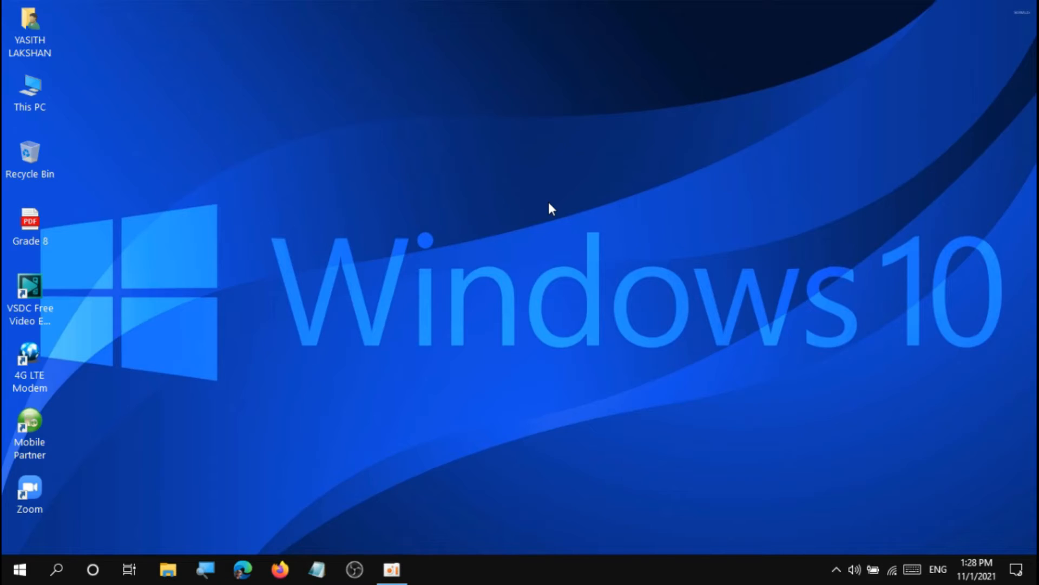
Open the Edge browser, search the web for "microsoft teams download" and look through the results.
left_click(243, 569)
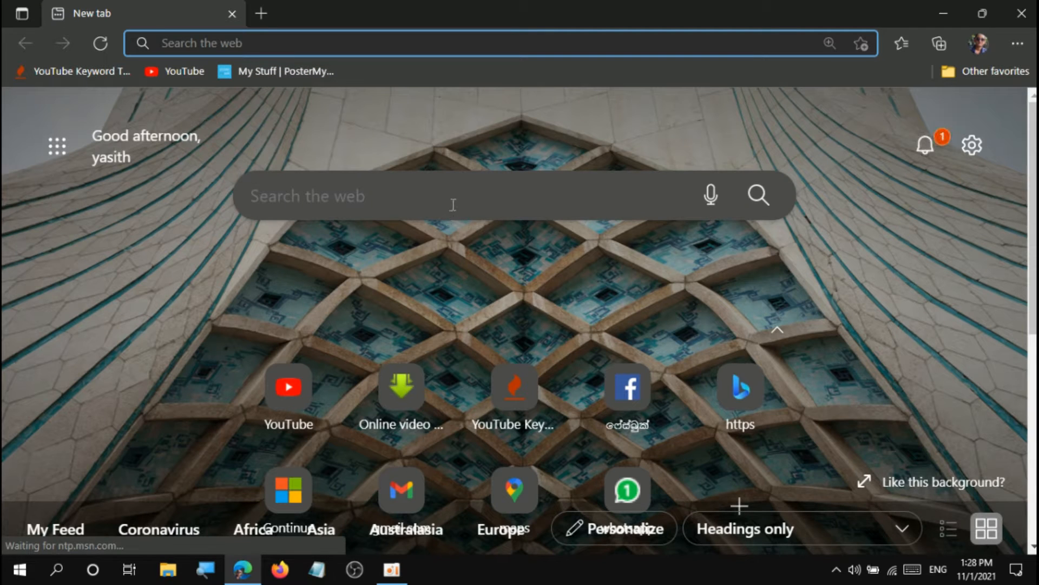
left_click(453, 204)
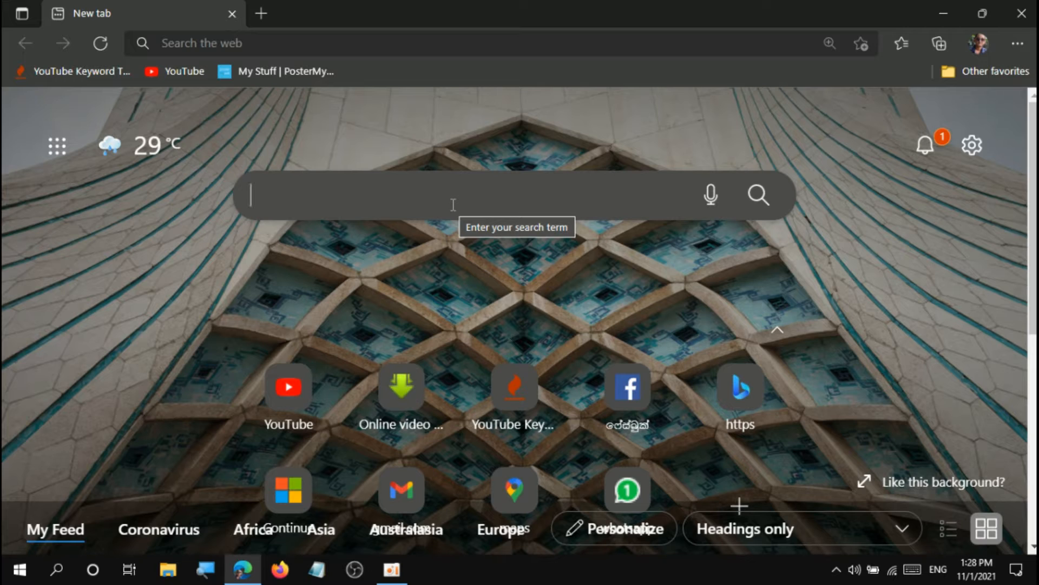
type("m")
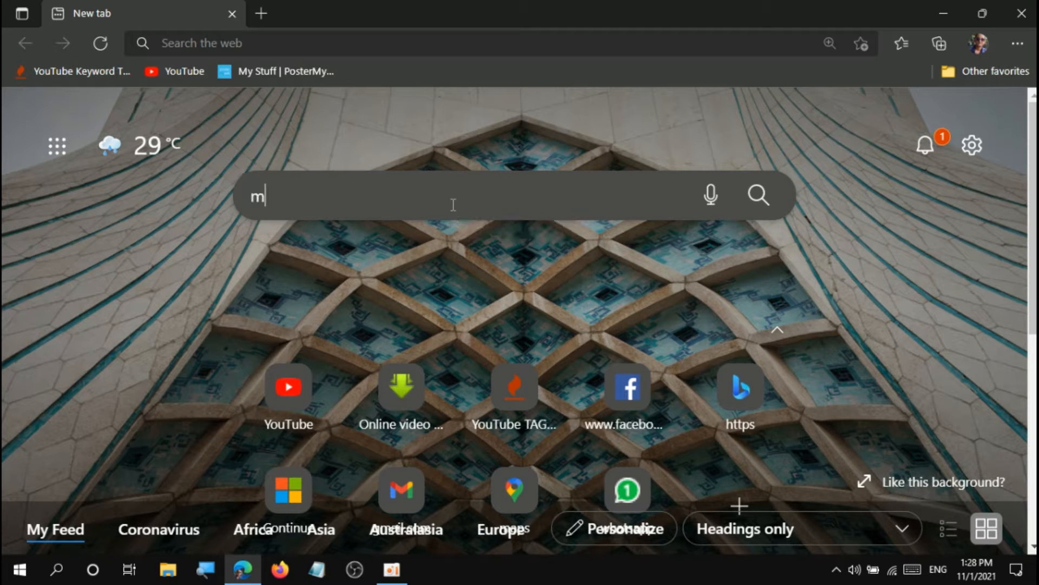
type("icr")
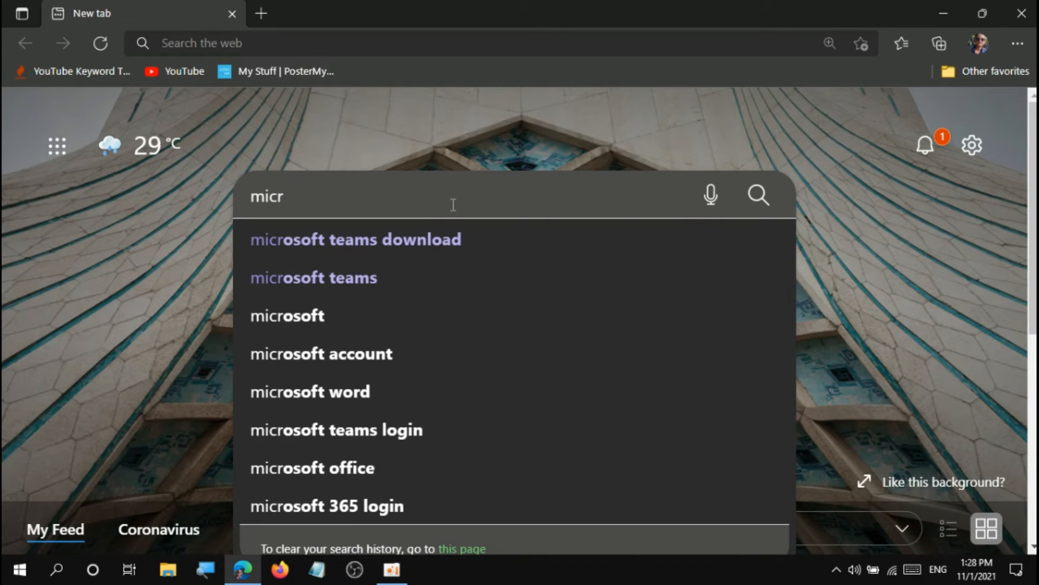
left_click(369, 241)
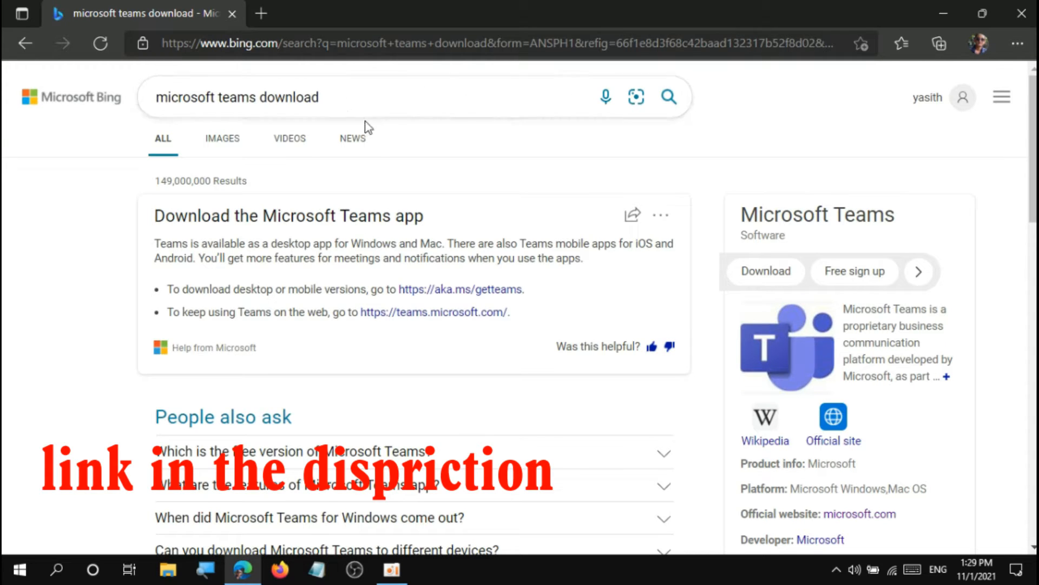
scroll(713, 359, "down", 3)
scroll(411, 308, "down", 3)
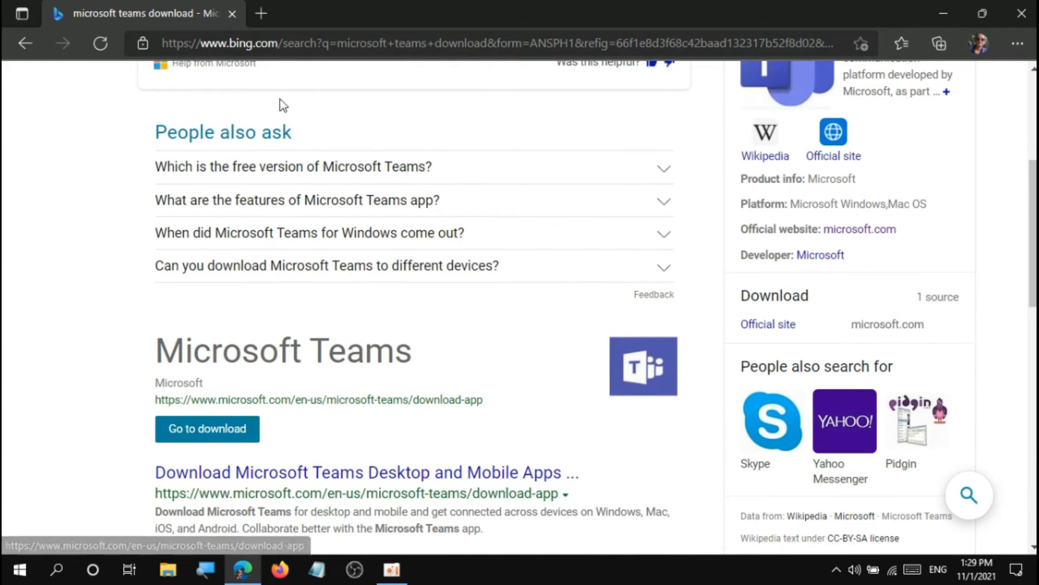
Search the web for "zoom downlod" in a new browser tab.
left_click(263, 11)
left_click(381, 201)
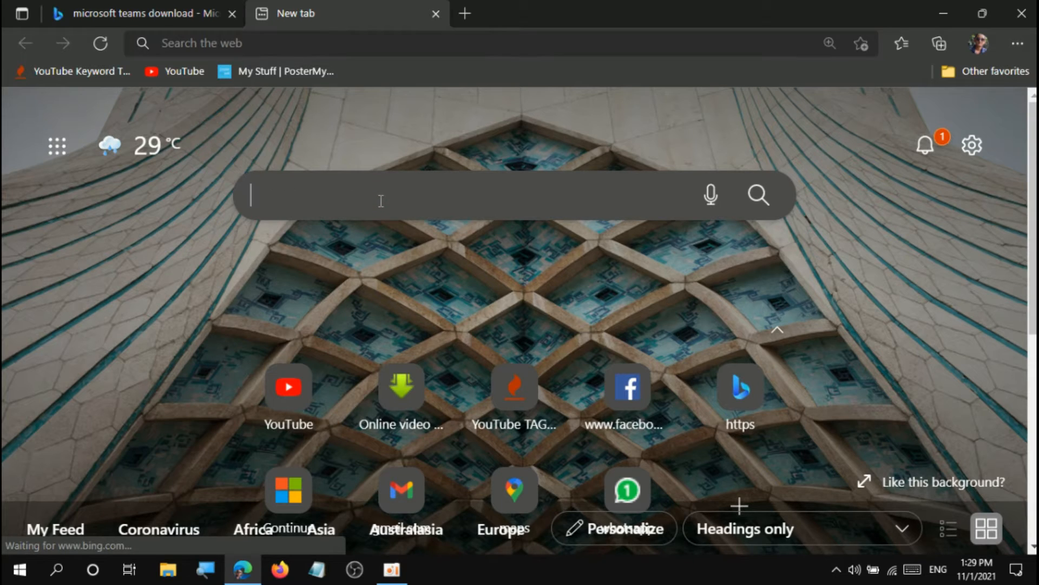
type("zoom")
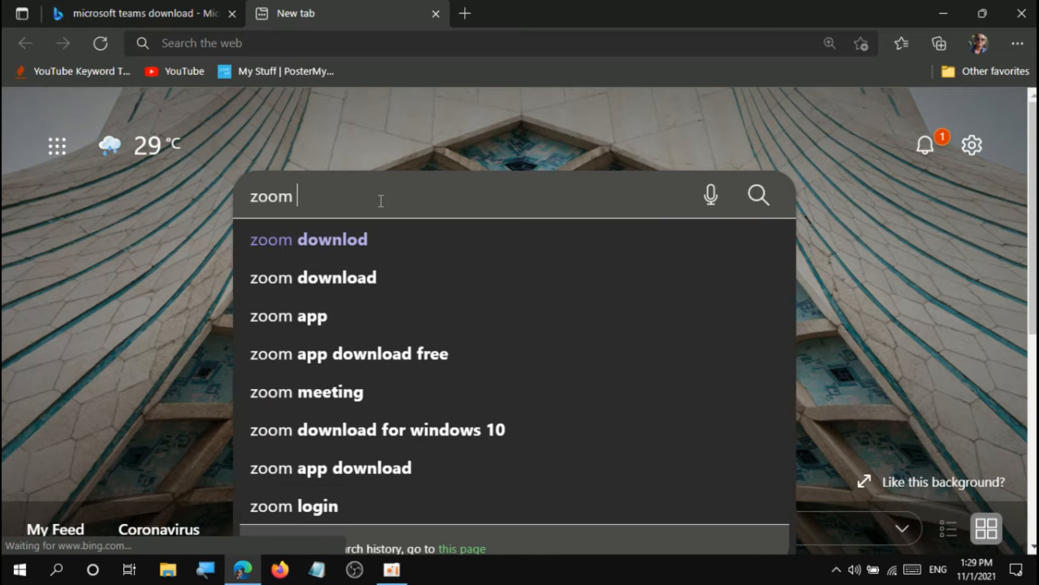
left_click(381, 240)
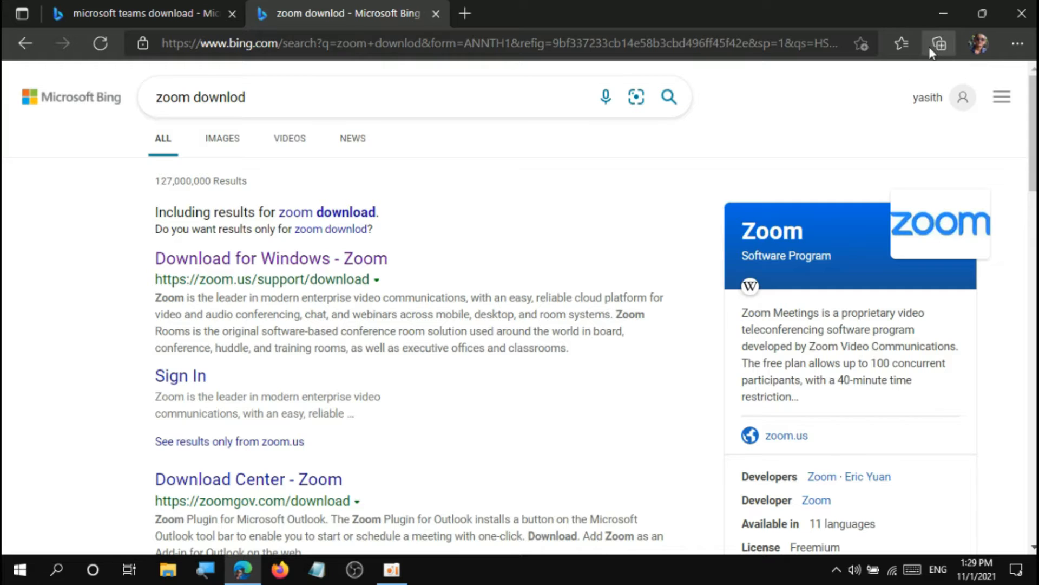
Search the web for "obs studio" in another new browser tab.
left_click(472, 16)
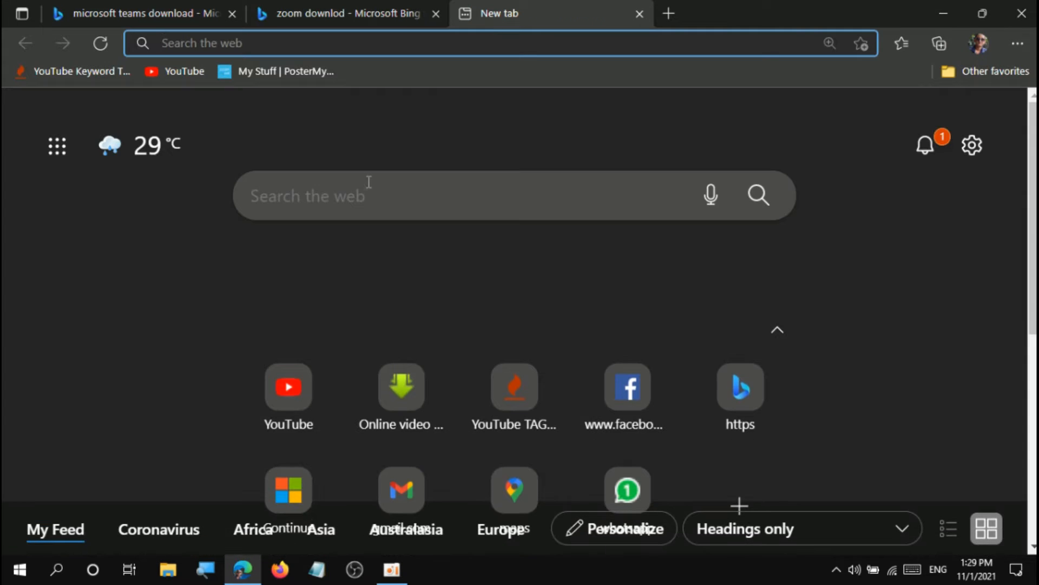
type("obs")
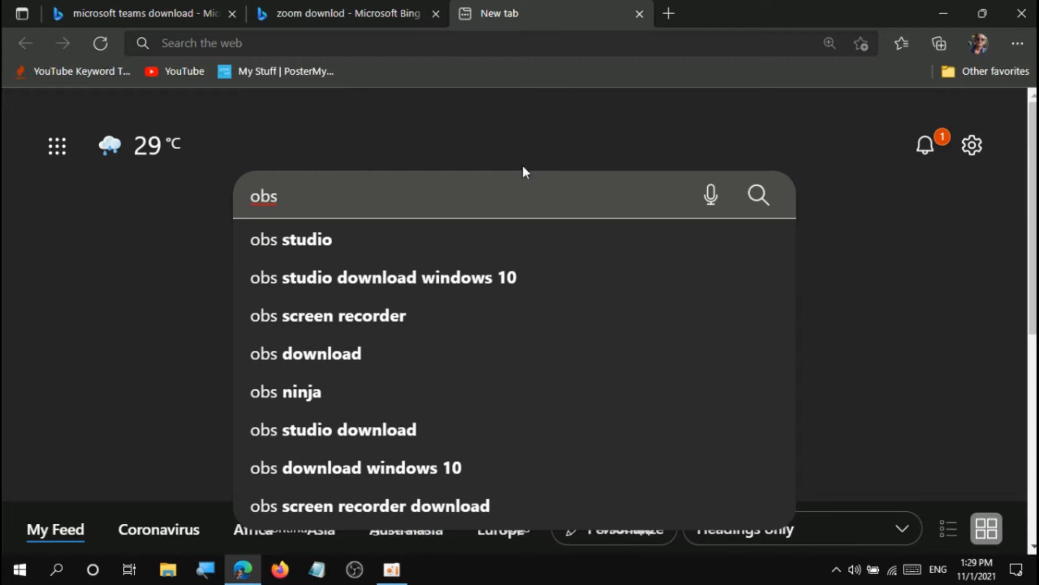
type(" s")
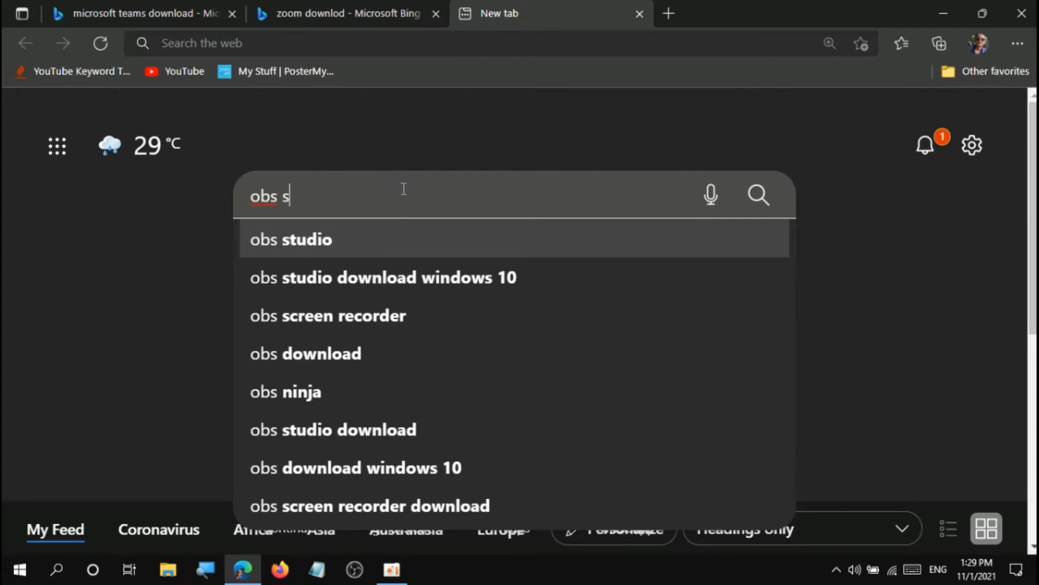
type("tudi")
key("BackSpace")
type("udio")
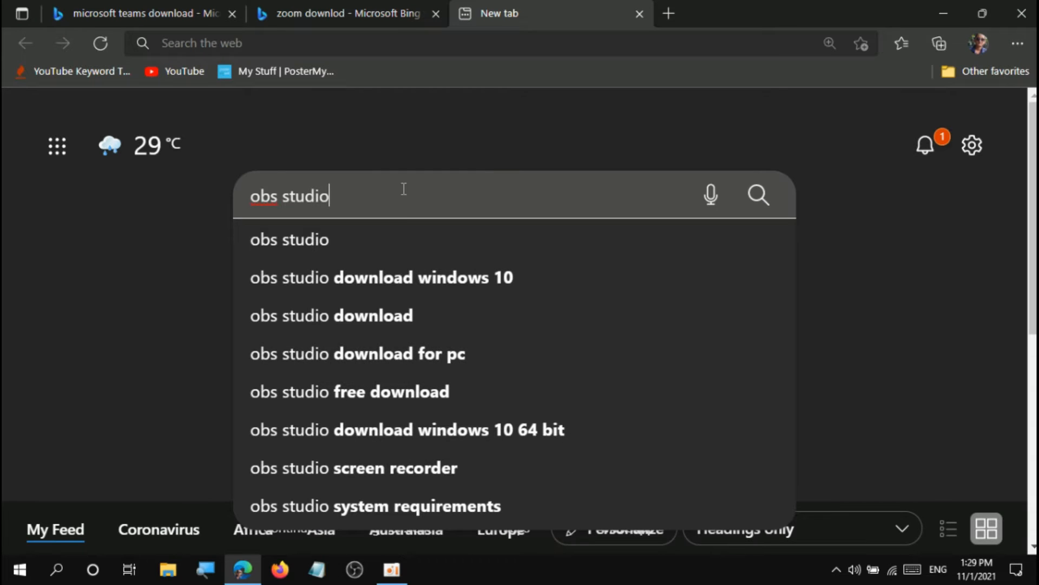
key("Return")
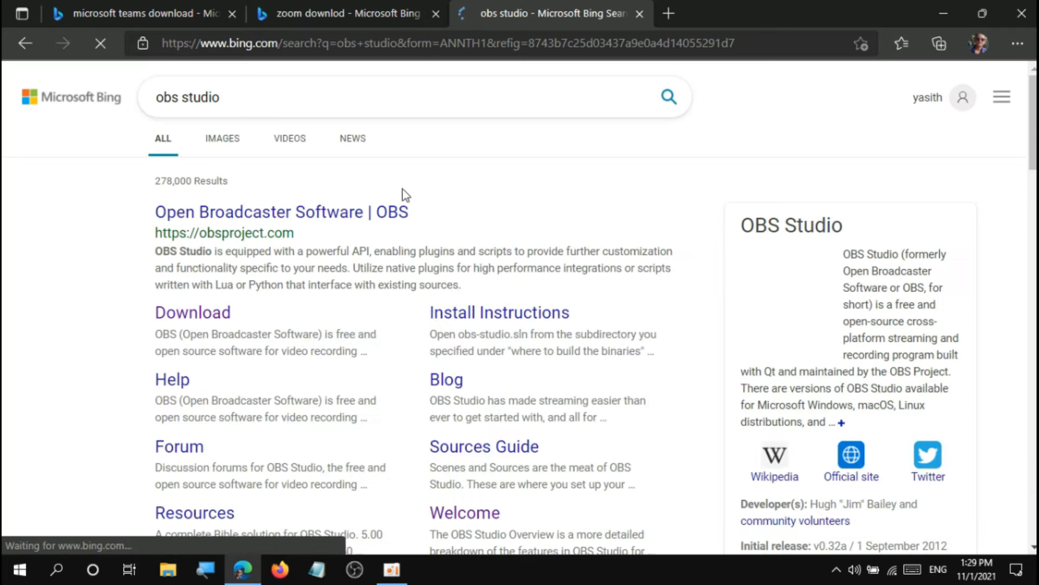
Refine the web search to "obs studio downlod".
left_click(409, 103)
type("down")
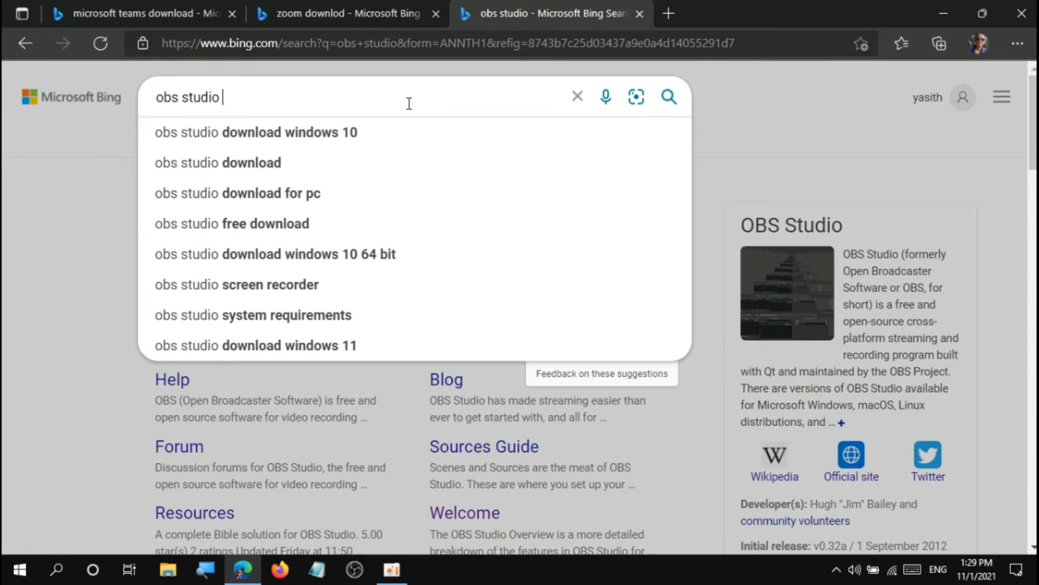
type("lod")
key("Return")
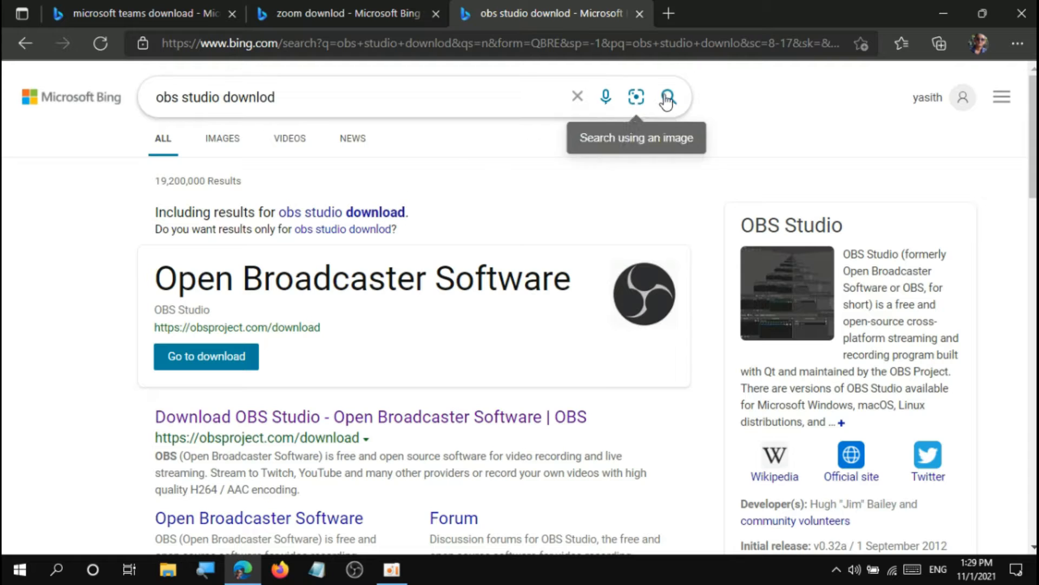
Close the browser and refresh the desktop.
left_click(1021, 13)
right_click(309, 2)
left_click(381, 46)
right_click(381, 47)
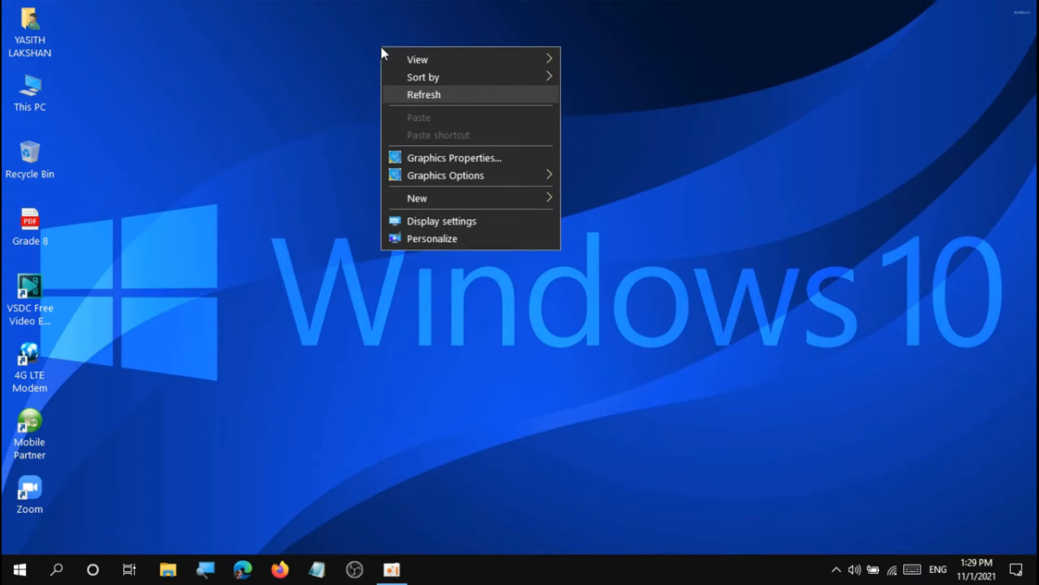
left_click(423, 96)
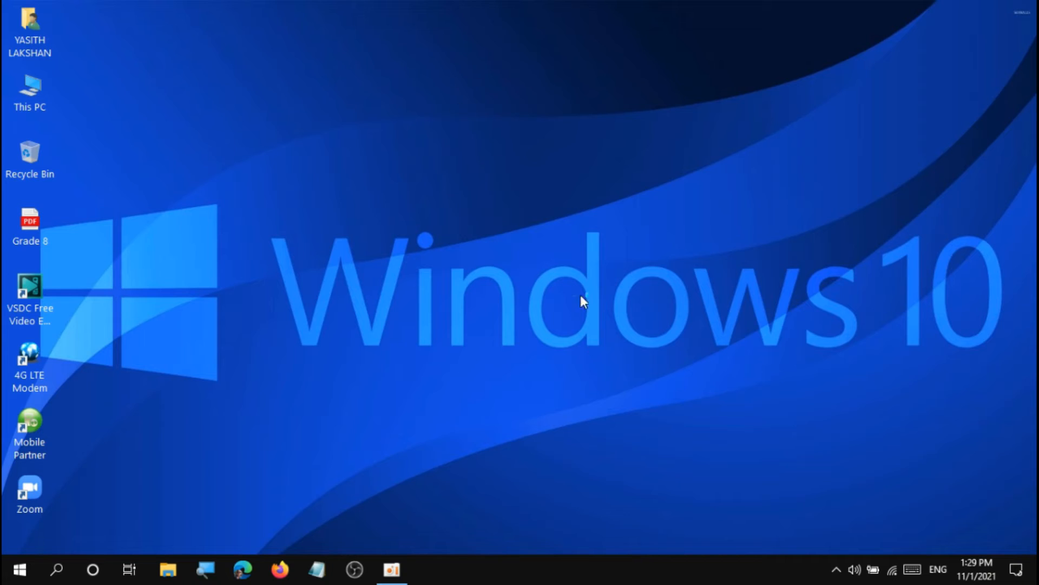
Launch Zoom from the desktop, then widen and heighten its window to fill the right part of the desktop.
left_click(28, 490)
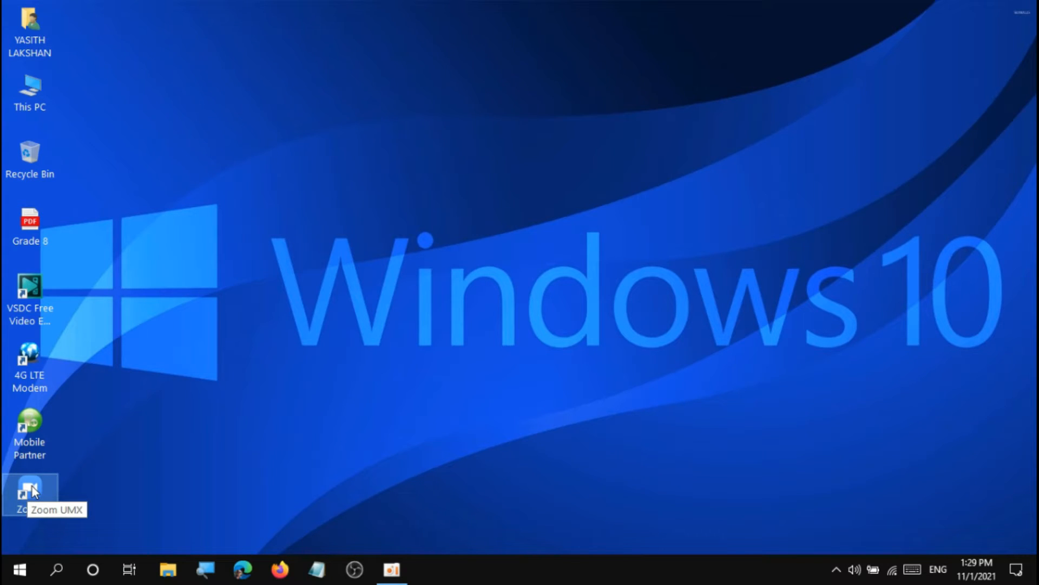
double_click(29, 491)
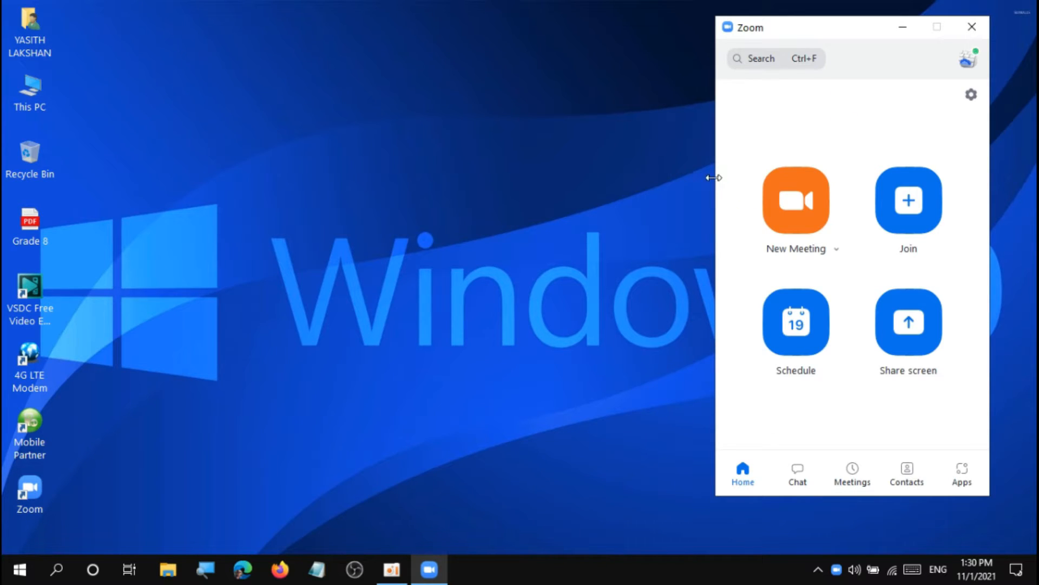
left_click_drag(677, 178, 544, 176)
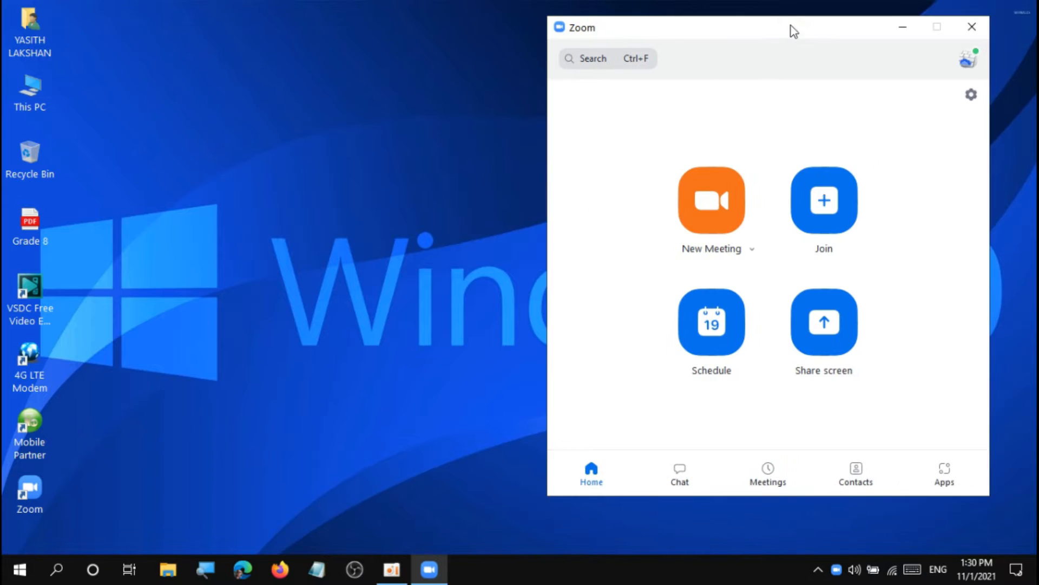
left_click_drag(802, 30, 848, 20)
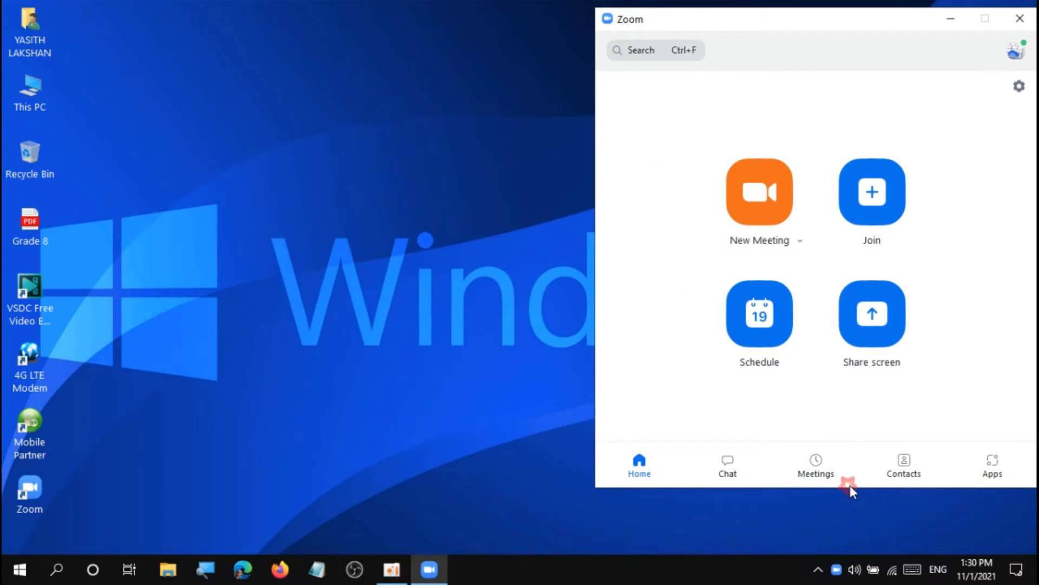
left_click_drag(852, 487, 852, 547)
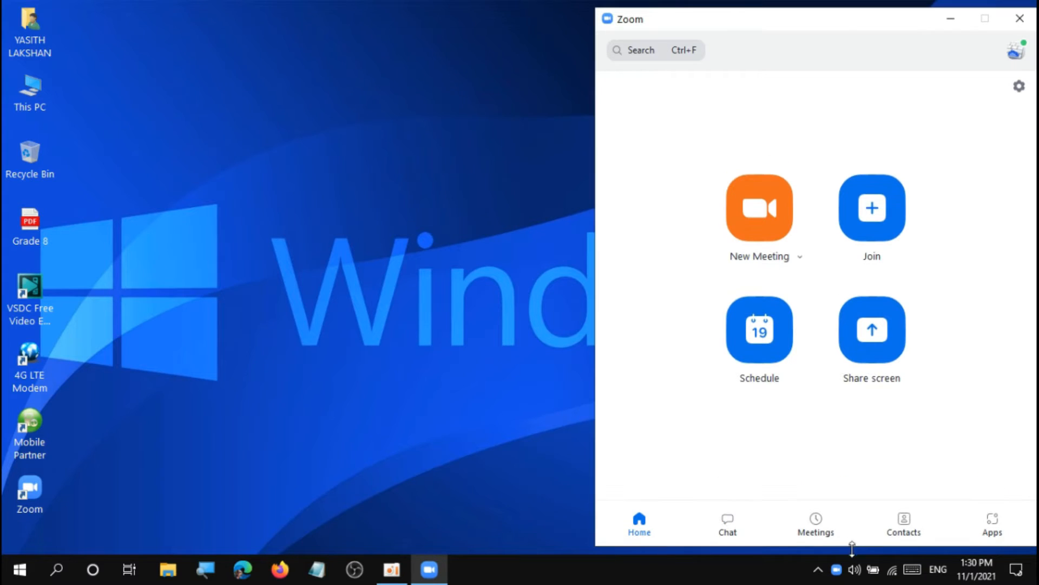
Switch to OBS Studio, fit its window beside the Zoom window, and maximize it again.
left_click(357, 573)
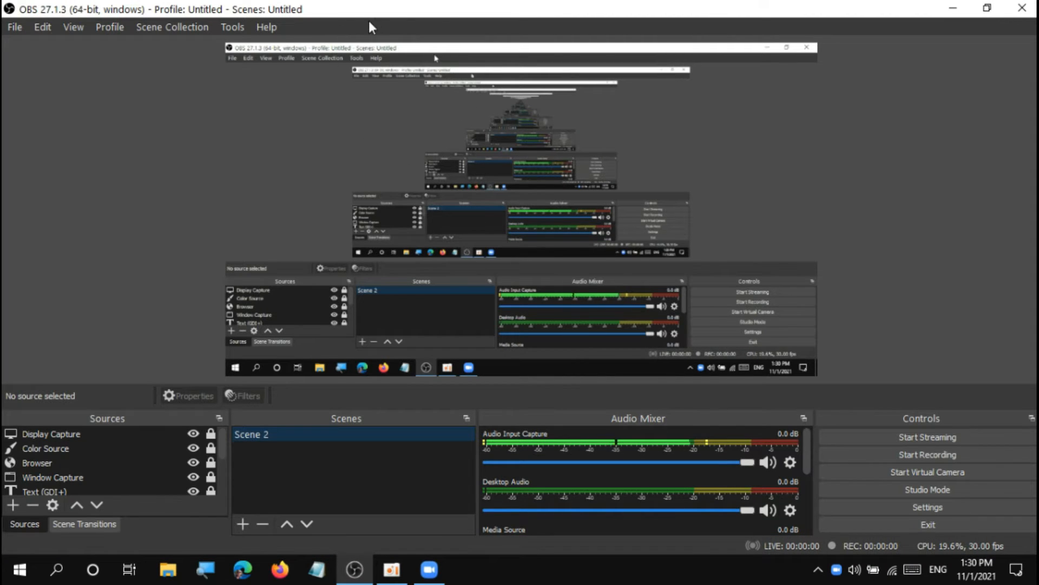
left_click(987, 8)
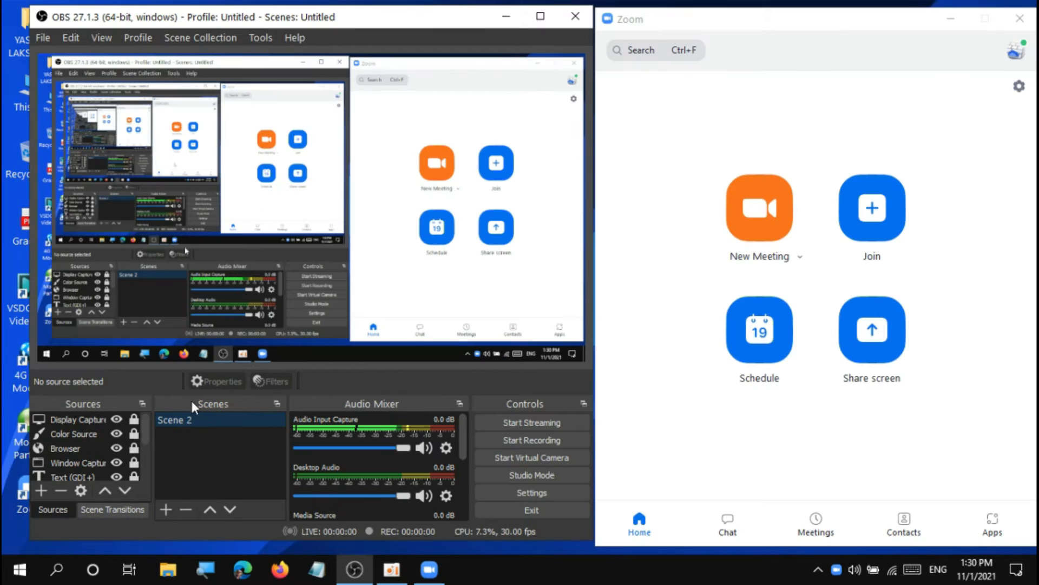
left_click_drag(276, 16, 256, 11)
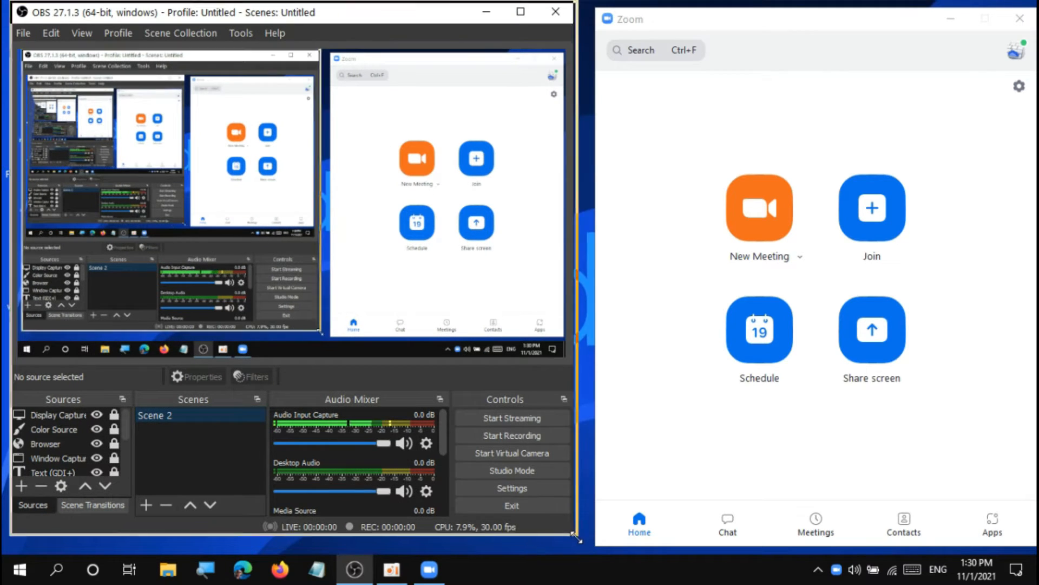
left_click_drag(571, 538, 581, 548)
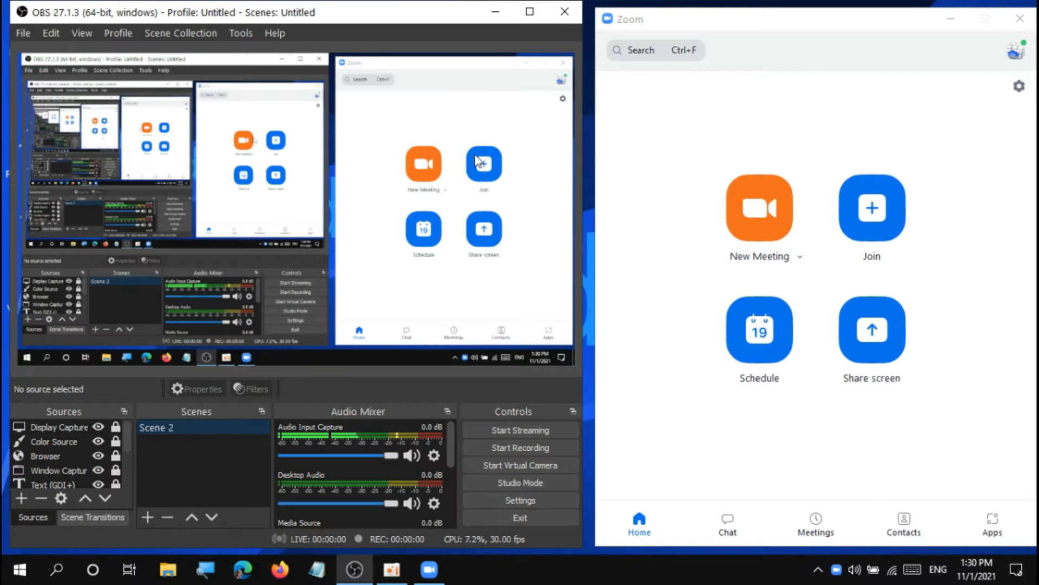
left_click(530, 12)
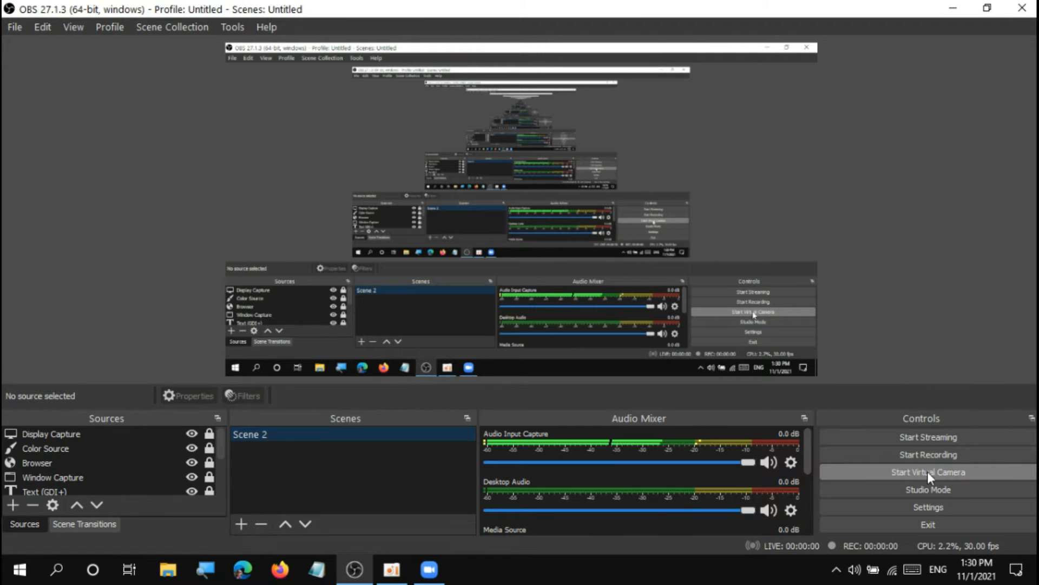
Open the OBS settings to view the General options, and close them without changes.
left_click(933, 507)
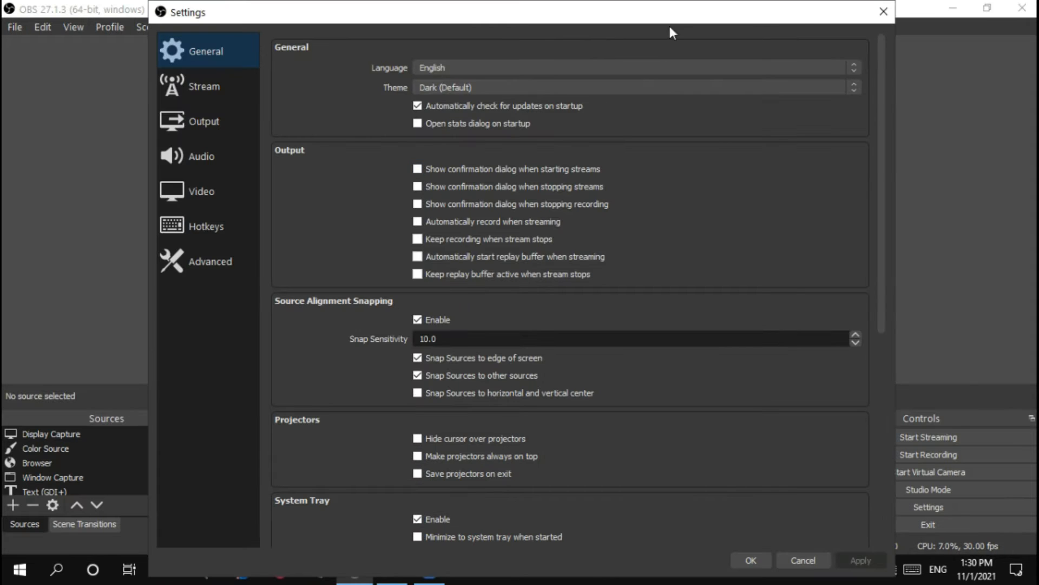
left_click(883, 11)
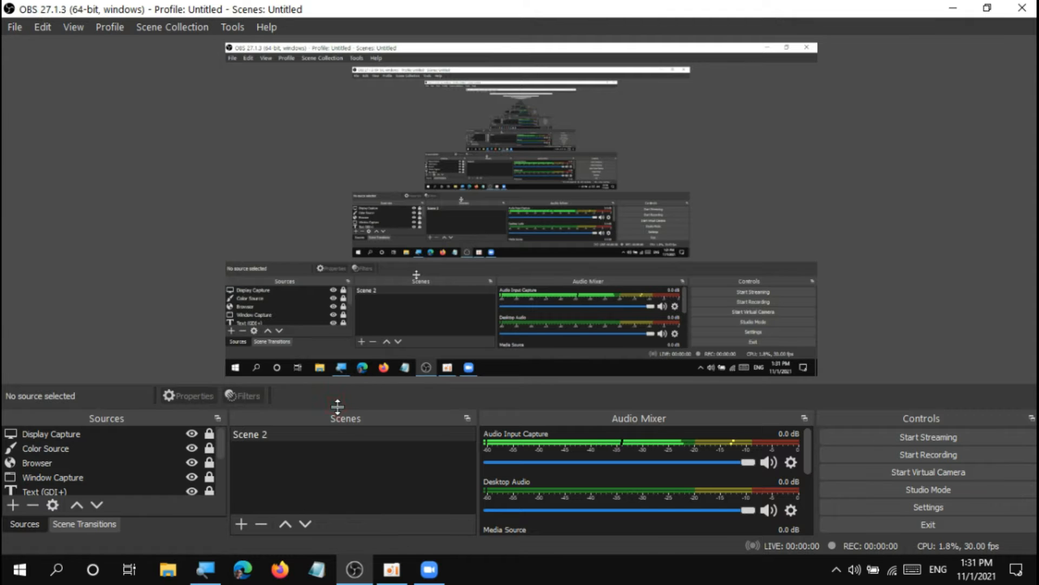
Enlarge the area below the preview to show all sources, and view the source types that can be added.
left_click_drag(336, 406, 345, 311)
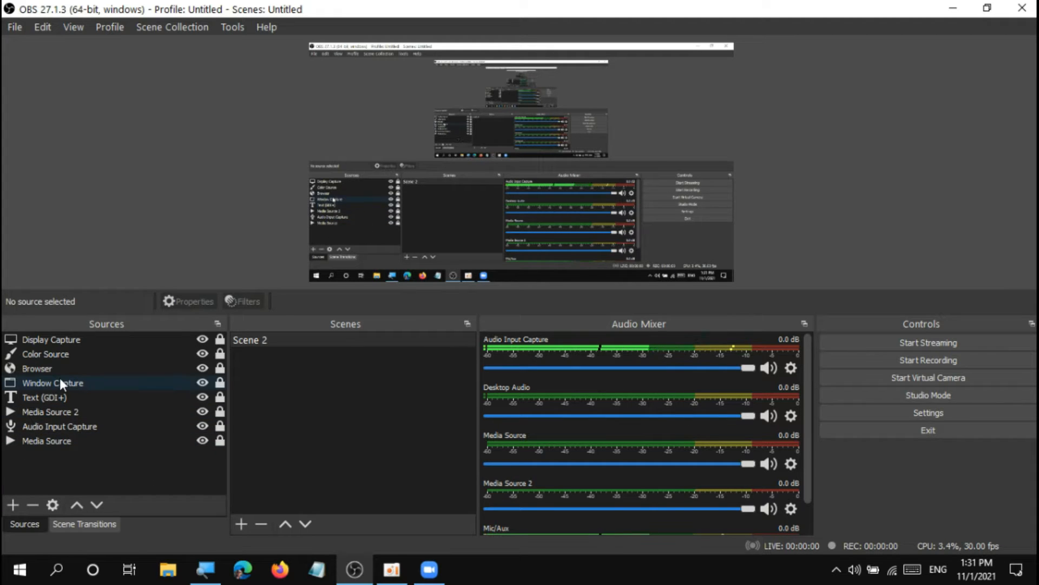
left_click(12, 504)
left_click(163, 481)
left_click(255, 340)
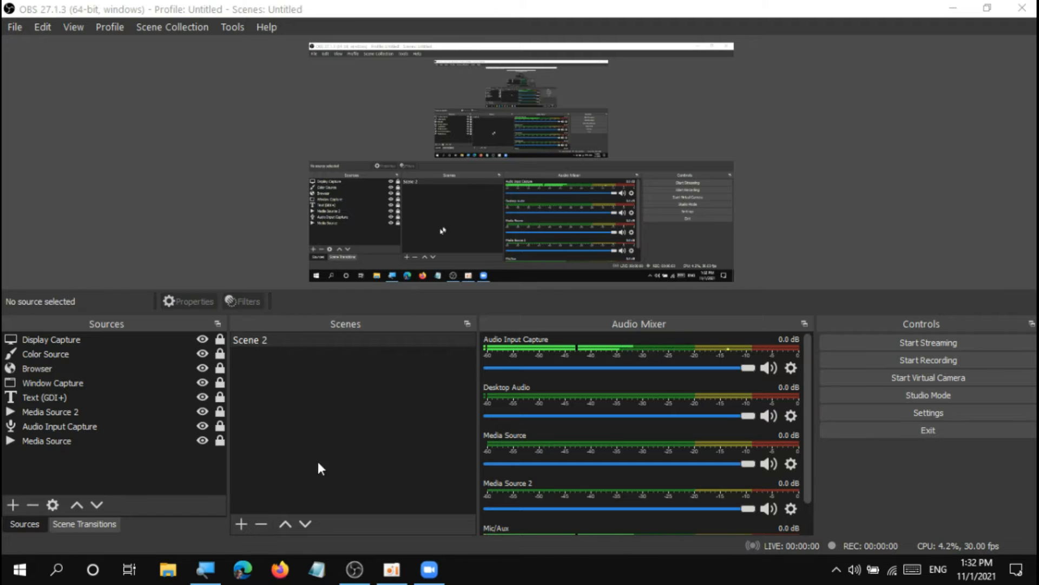
left_click(242, 530)
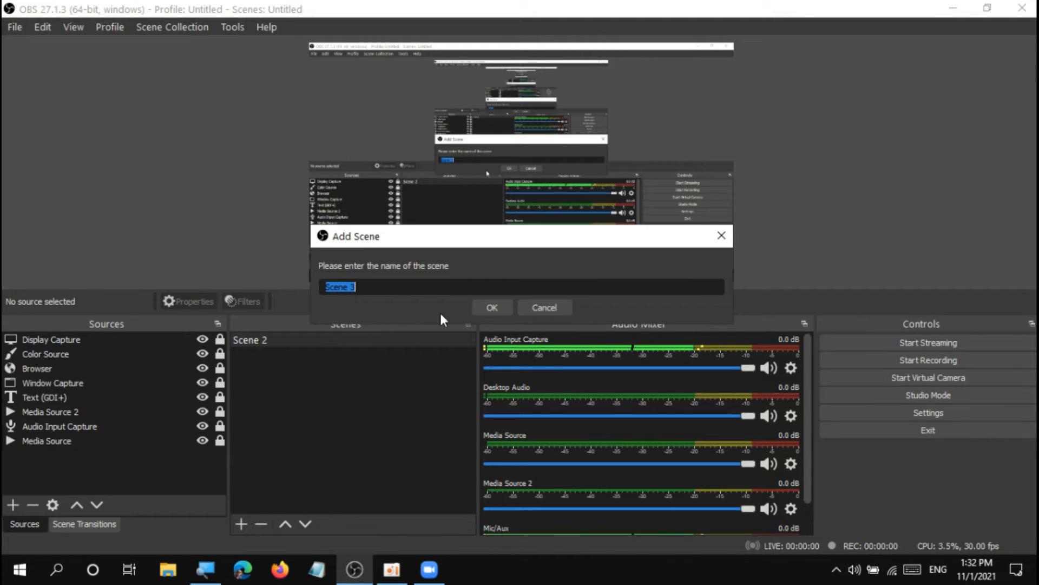
left_click(547, 311)
left_click(330, 342)
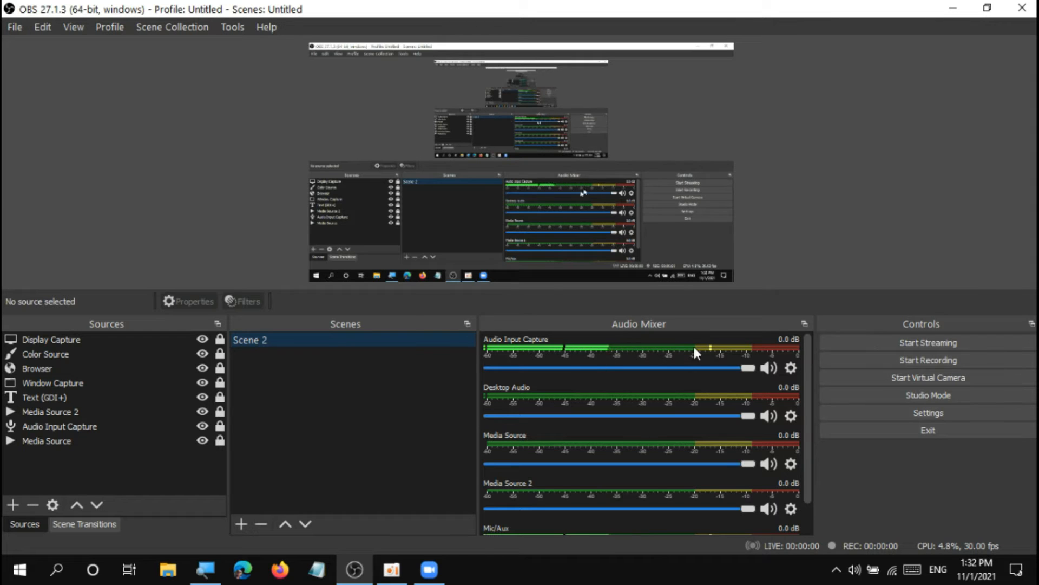
Restore the OBS window beside Zoom, start a new Zoom meeting with computer audio, and mute the microphone.
left_click(988, 7)
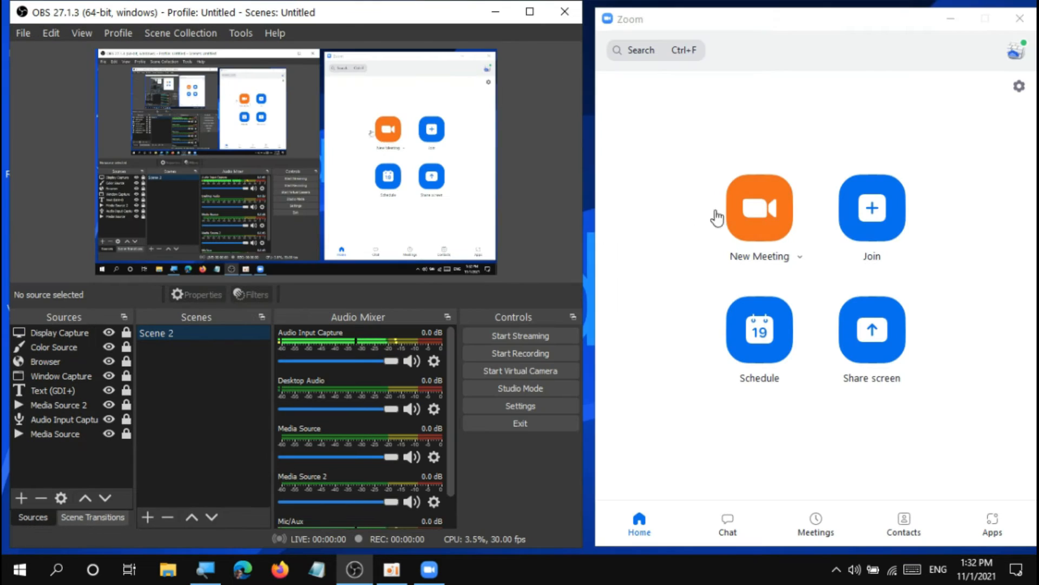
left_click(765, 217)
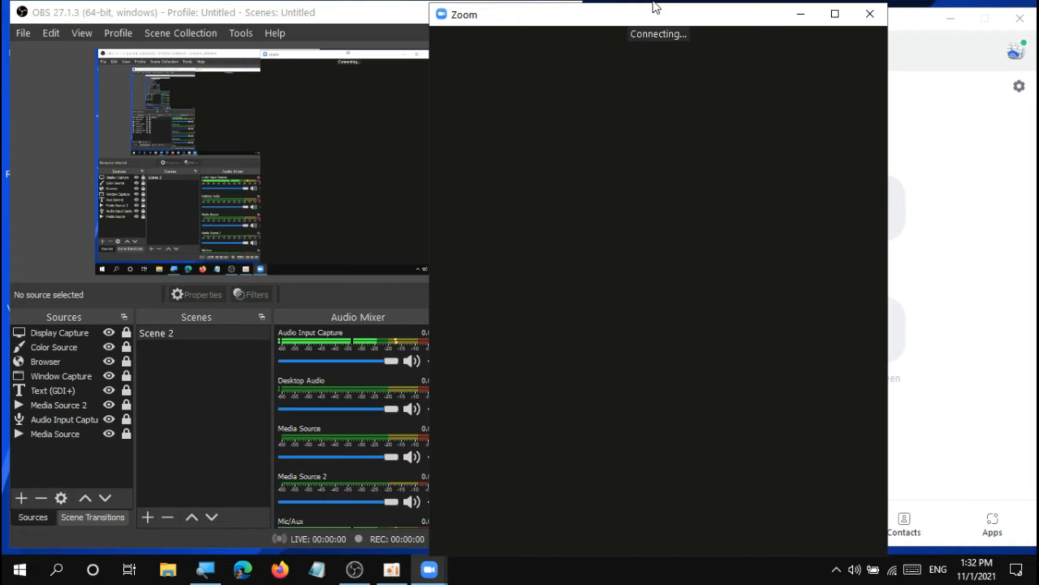
left_click(946, 20)
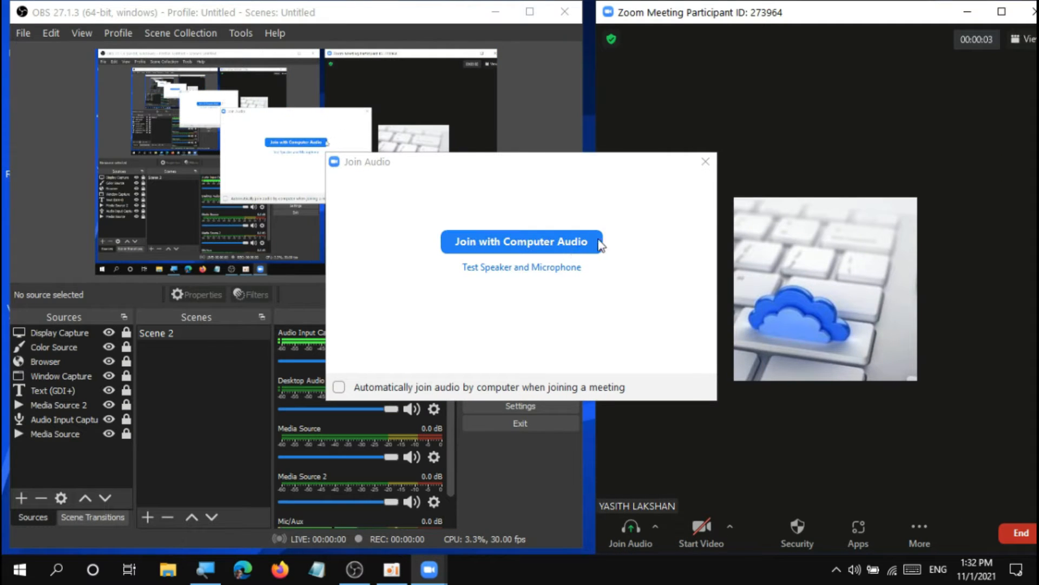
left_click(570, 251)
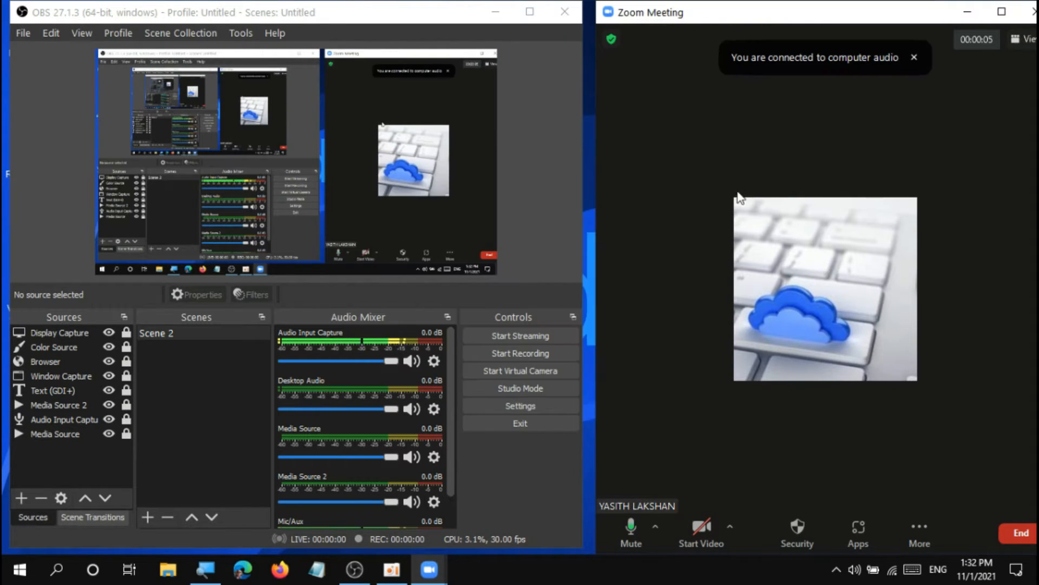
left_click(633, 530)
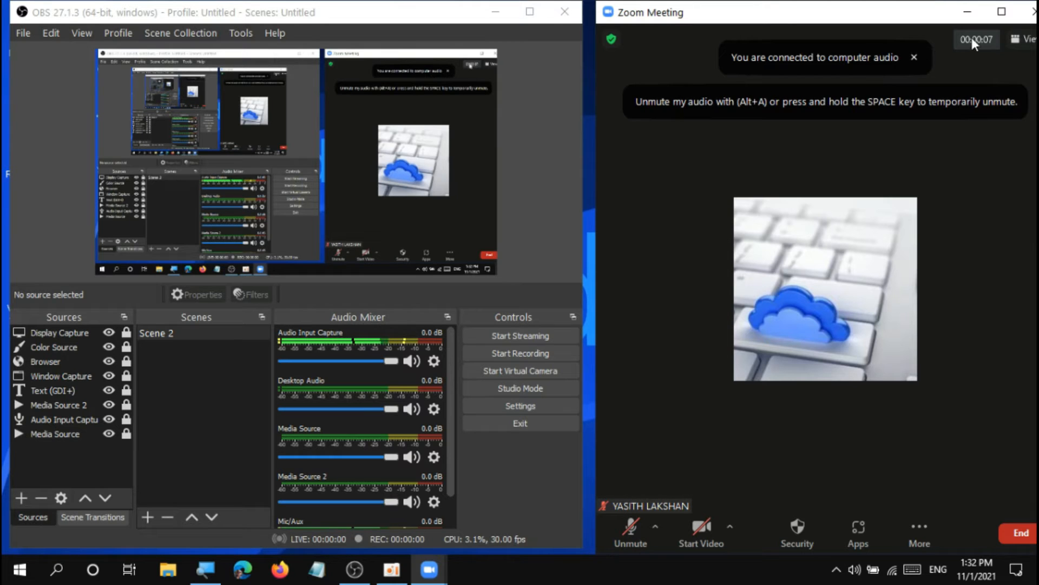
Arrange the OBS and Zoom Meeting windows side by side on the desktop without overlap.
left_click(1002, 11)
double_click(856, 17)
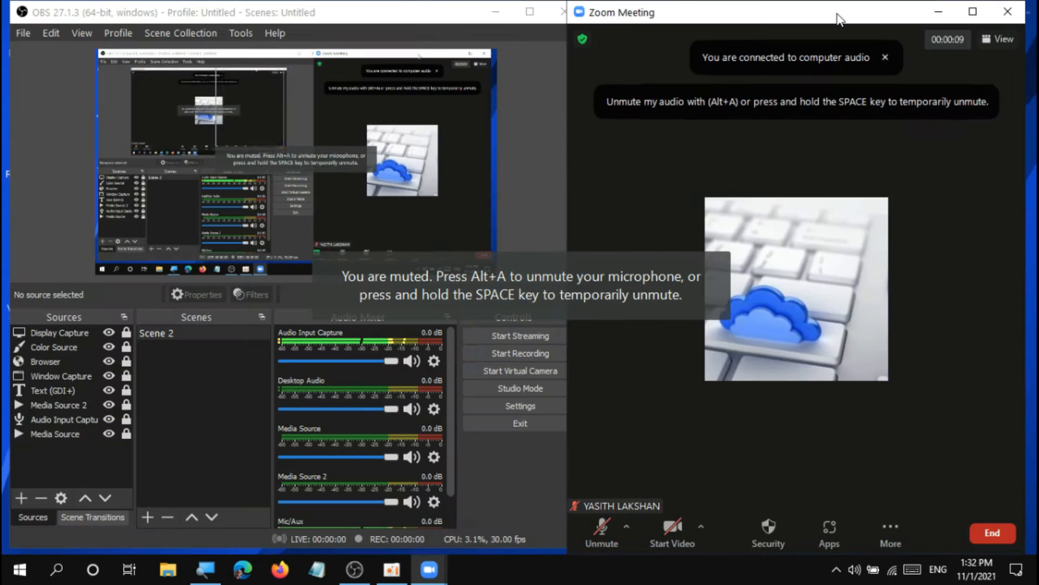
left_click_drag(448, 16, 419, 19)
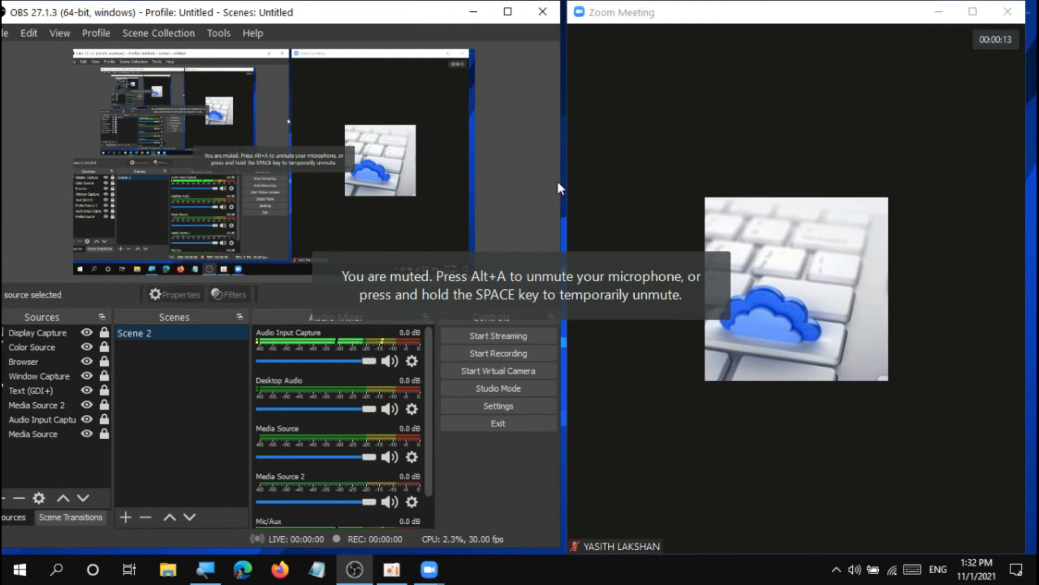
left_click_drag(560, 182, 552, 181)
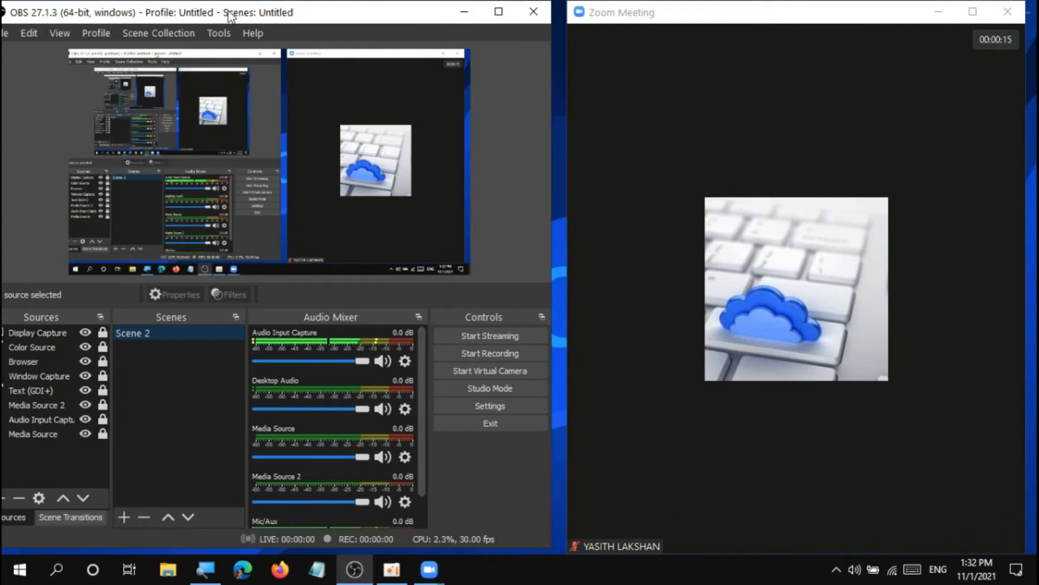
left_click_drag(251, 18, 252, 18)
mouse_move(705, 16)
left_mouse_down()
mouse_move(734, 23)
mouse_move(725, 17)
left_mouse_up()
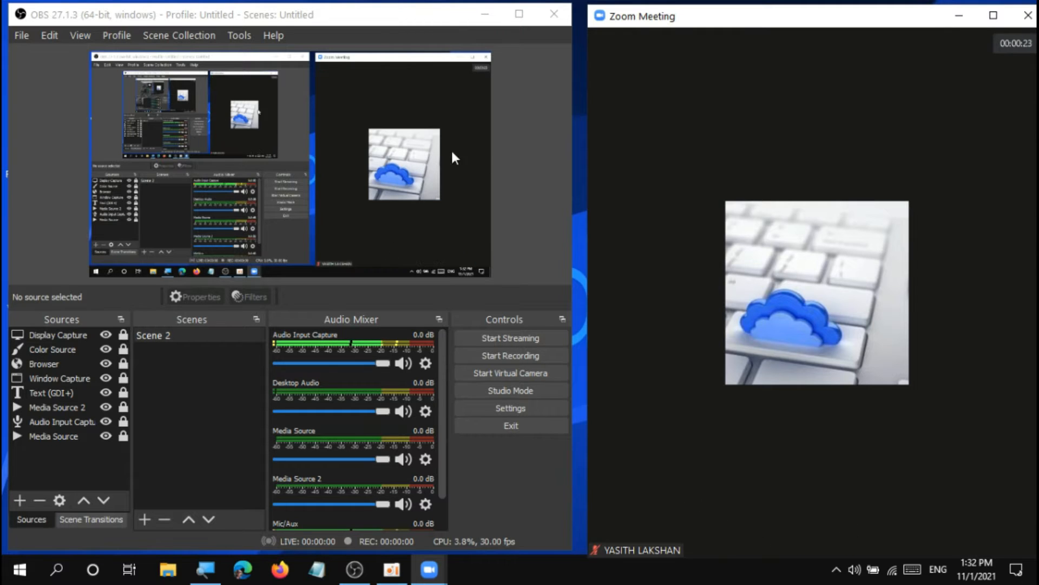
In the maximized OBS window, unlock Display Capture, select it in the preview and lock it again, and restore the original layout.
left_click(216, 336)
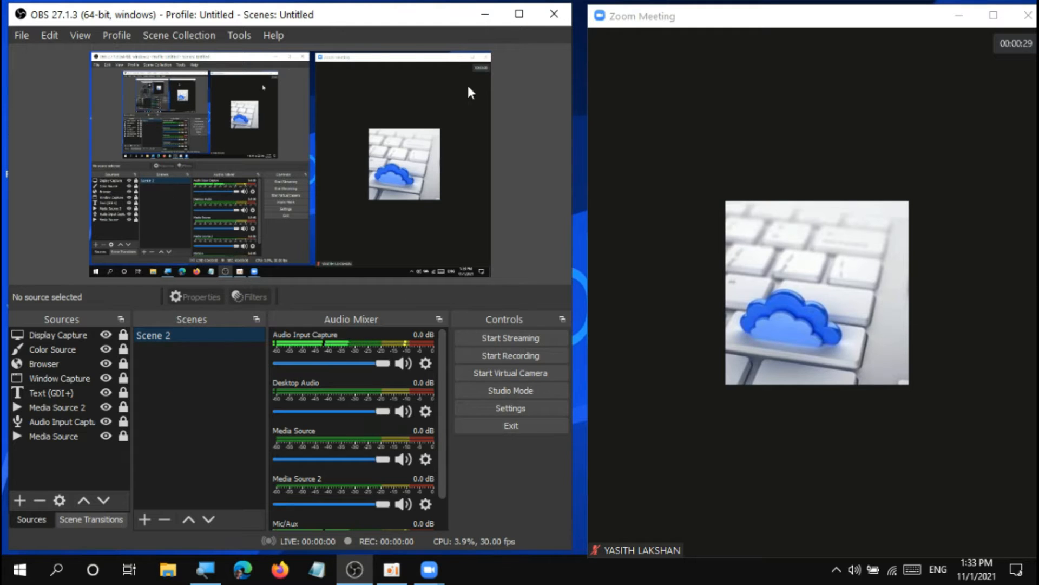
left_click(519, 14)
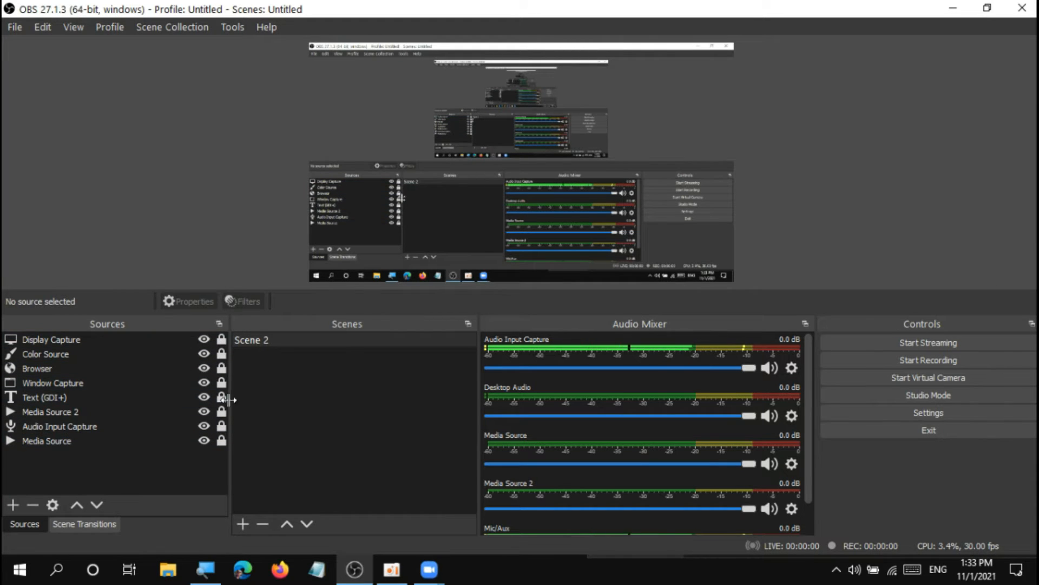
left_click(222, 339)
left_click(567, 96)
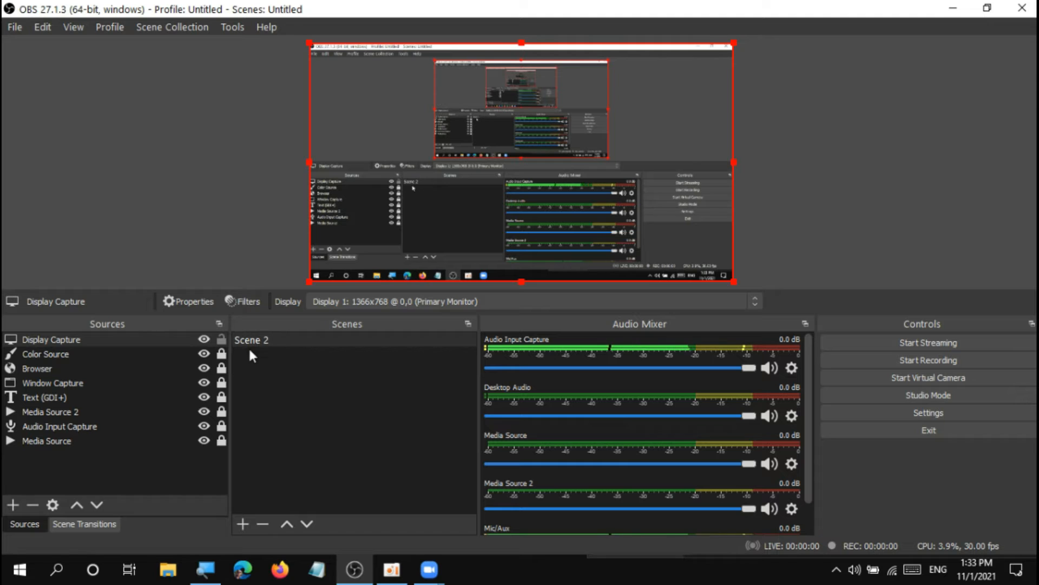
left_click(224, 342)
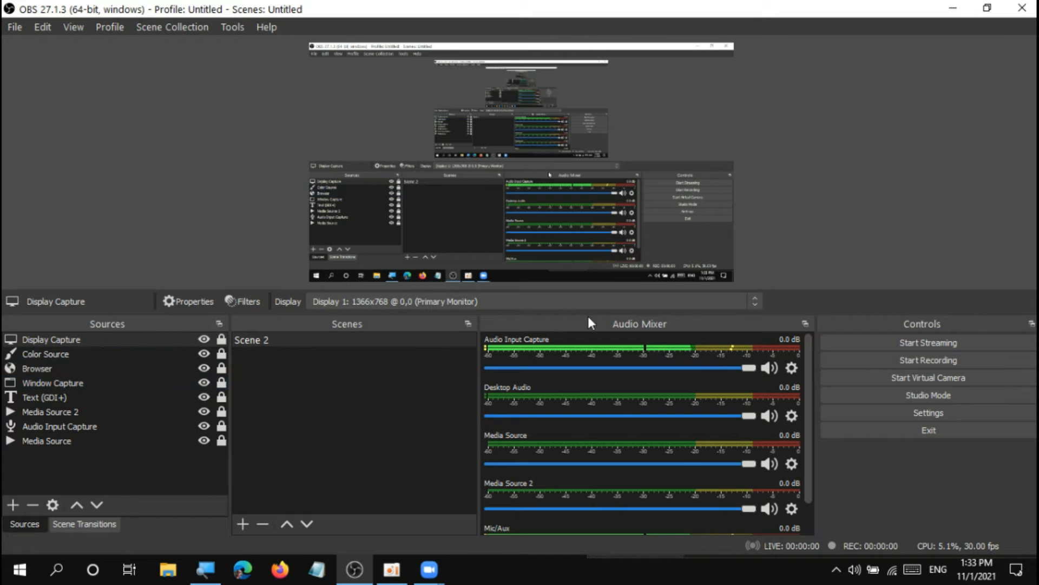
left_click_drag(577, 316, 565, 428)
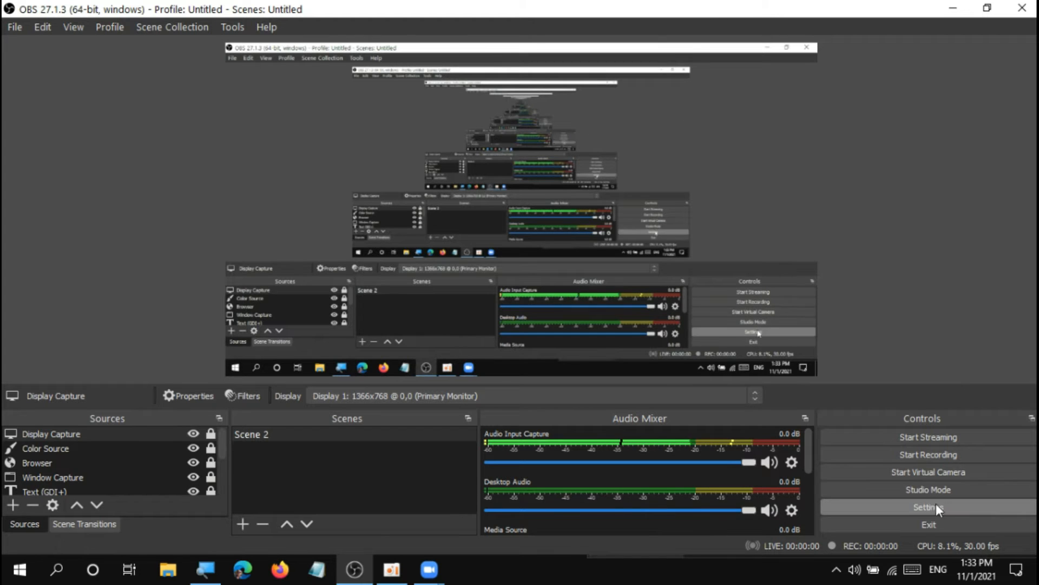
left_click(987, 7)
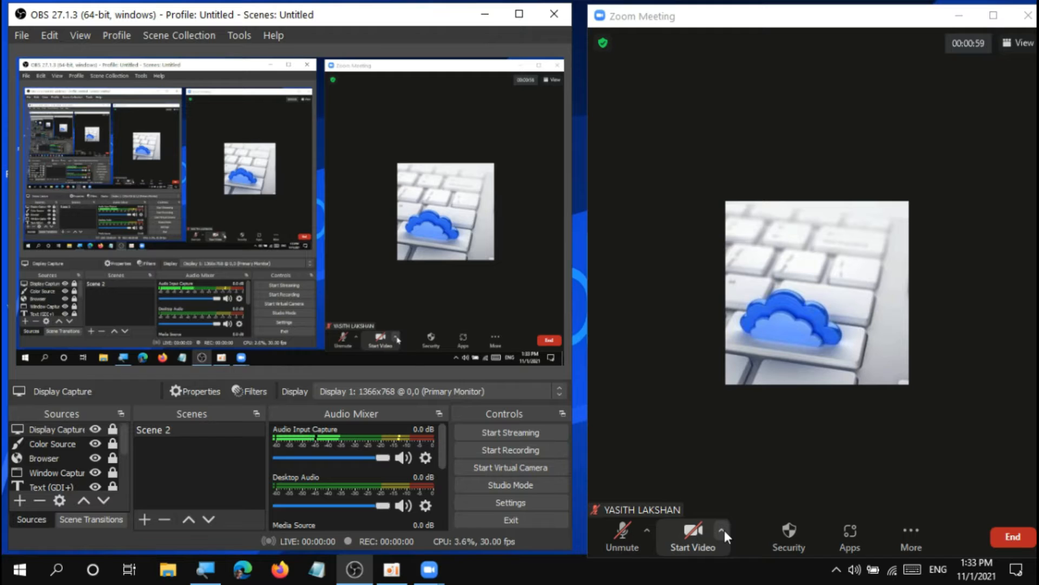
Check that OBS Virtual Camera is the chosen camera in the Zoom meeting, and start the video.
left_click(722, 530)
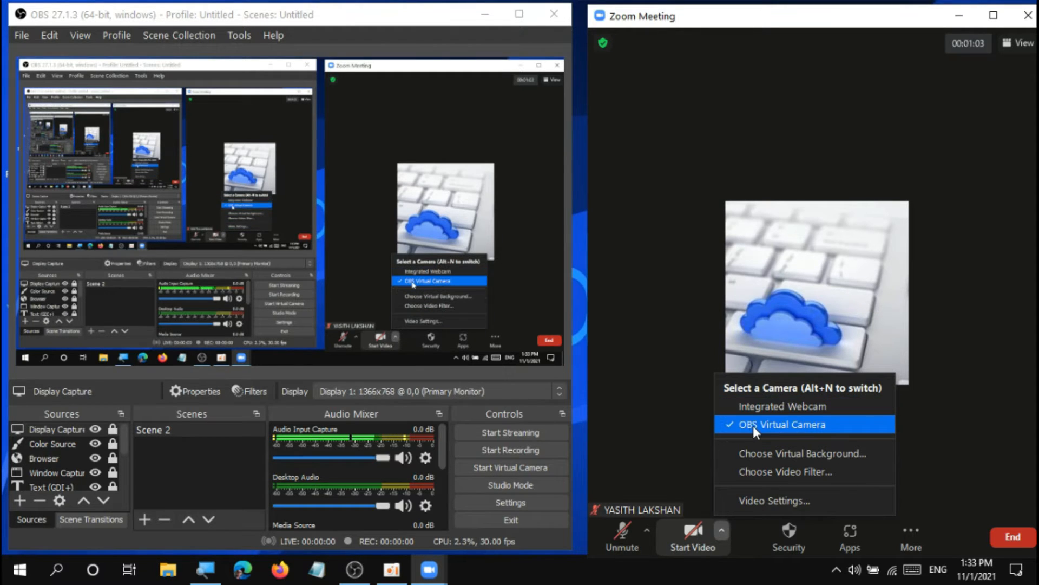
left_click(648, 311)
left_click(686, 543)
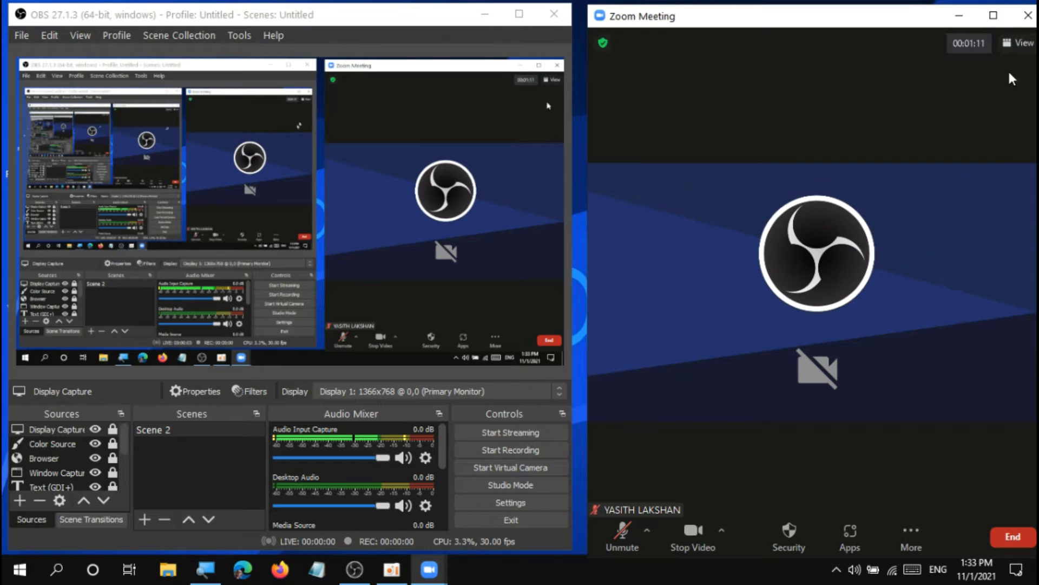
View the Zoom meeting video at full window size, restore the window, and review the available cameras.
left_click(991, 16)
left_click(988, 12)
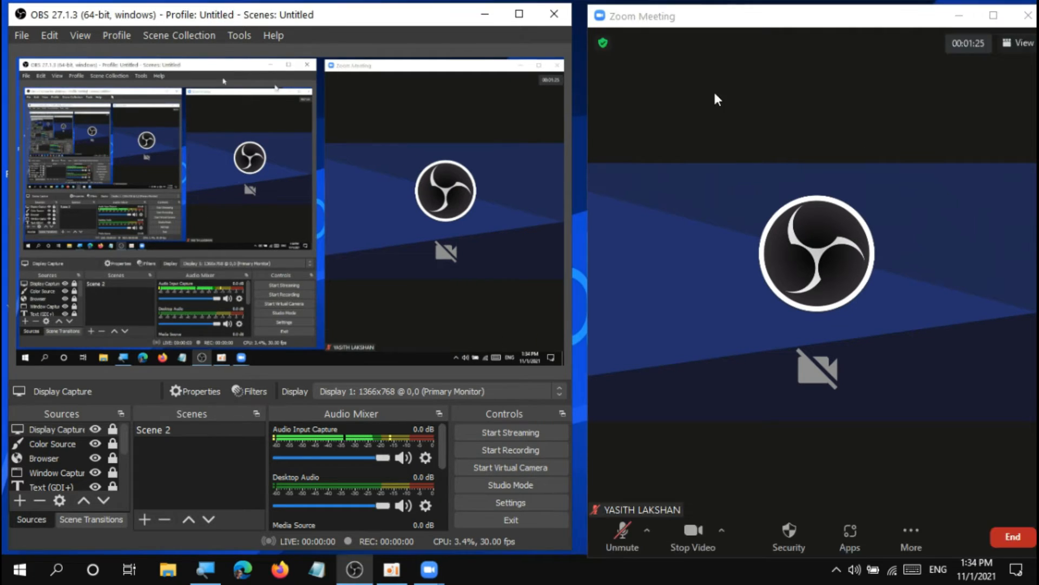
left_click(722, 530)
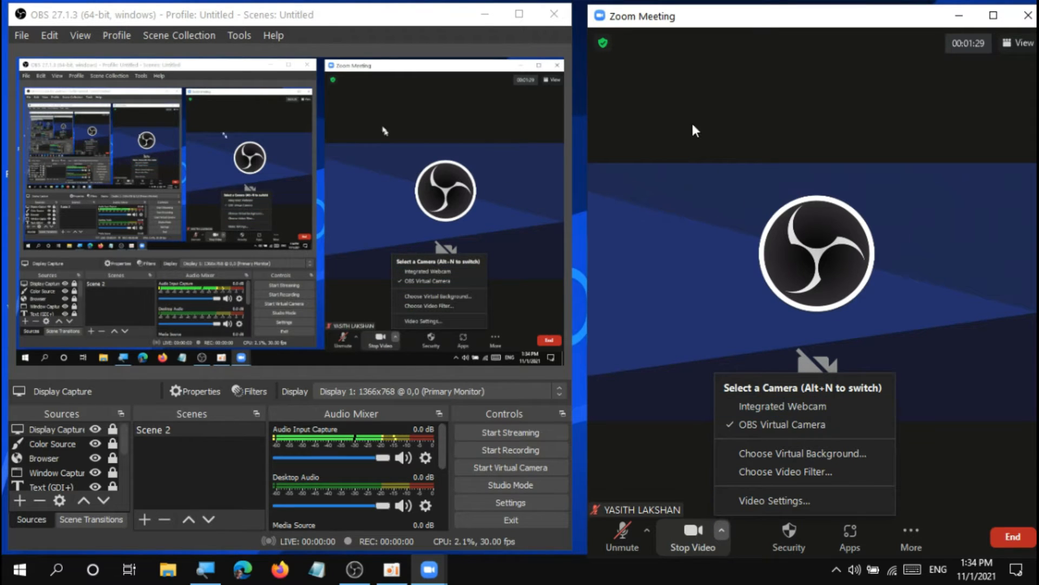
left_click(735, 271)
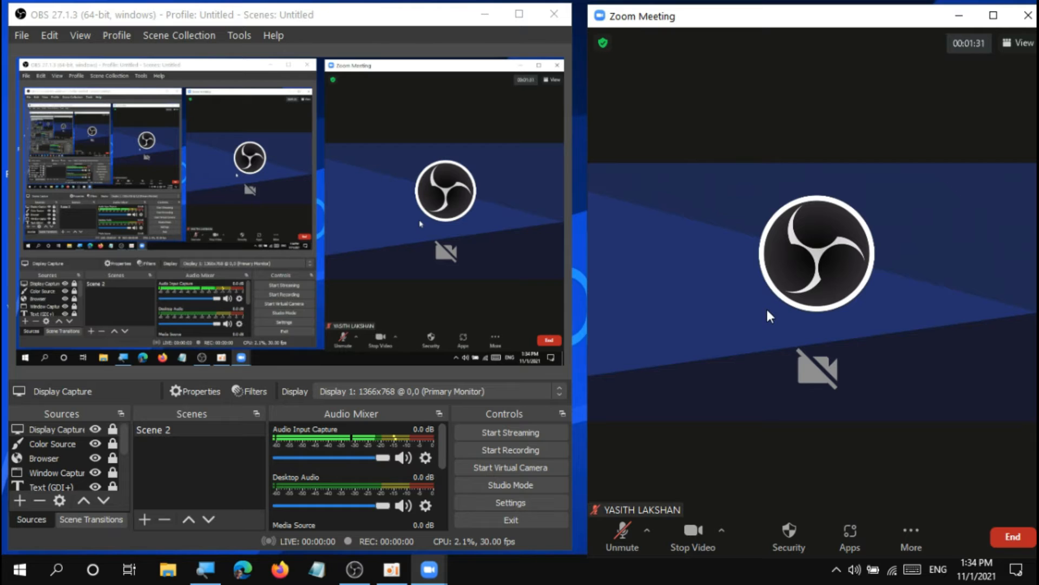
Start the virtual camera in OBS, and shift the Zoom Meeting window slightly toward the OBS window.
left_click(518, 469)
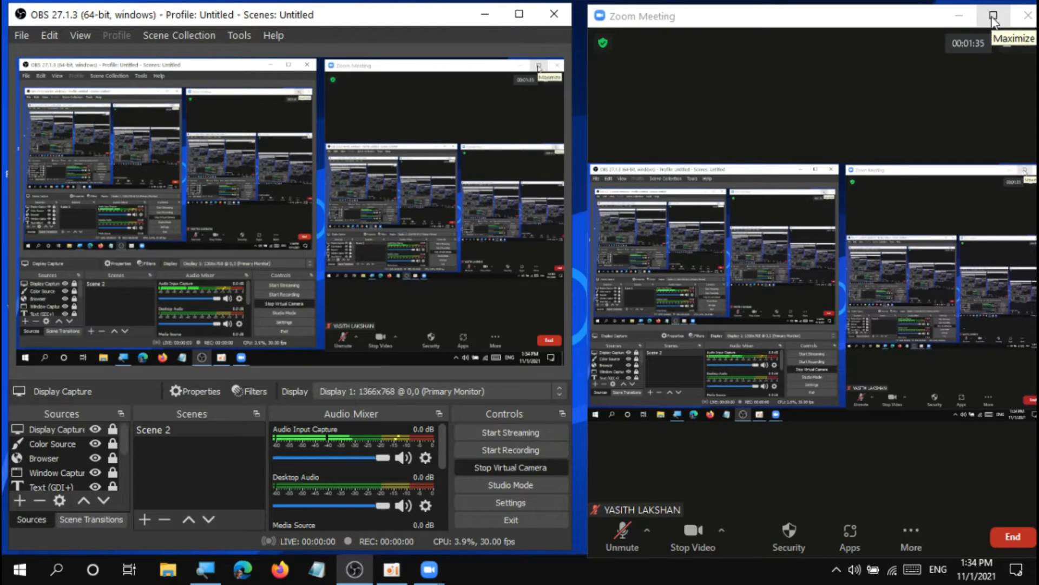
left_click(909, 21)
left_click_drag(908, 22, 901, 22)
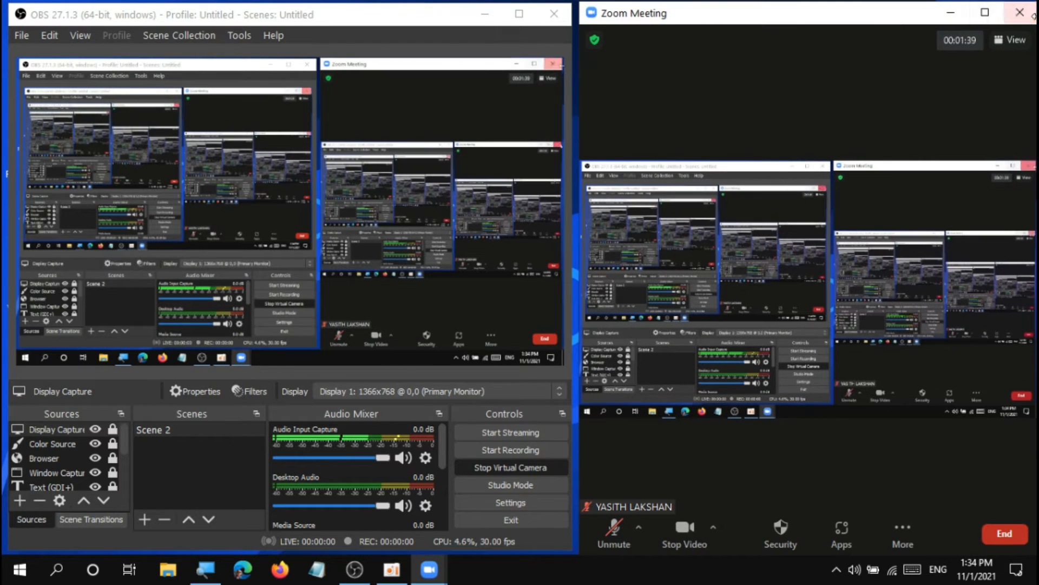
Examine the virtual camera feed with the Zoom meeting maximized and with OBS minimized, restoring both windows side by side.
left_click(985, 14)
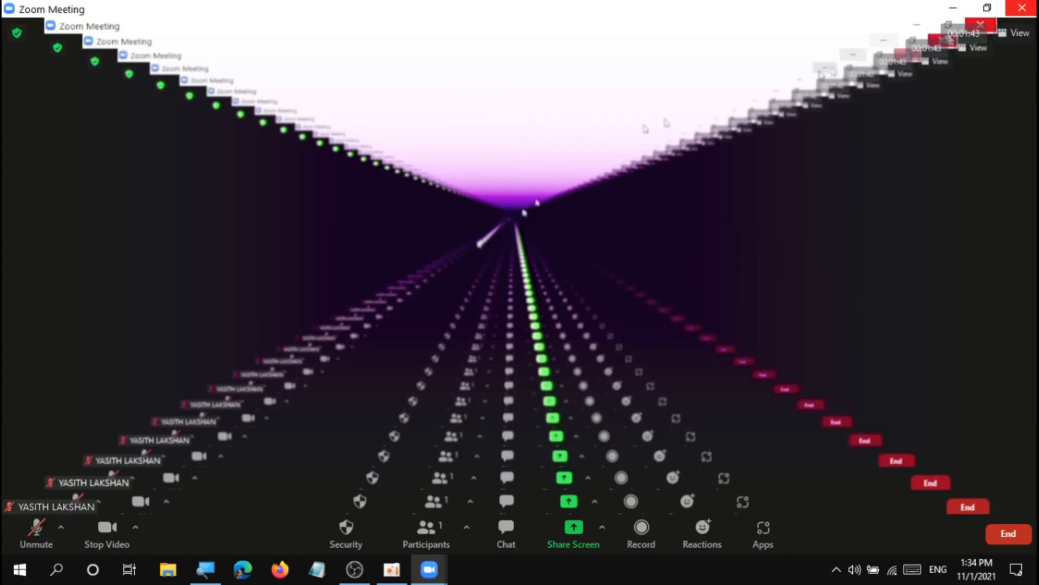
left_click(996, 9)
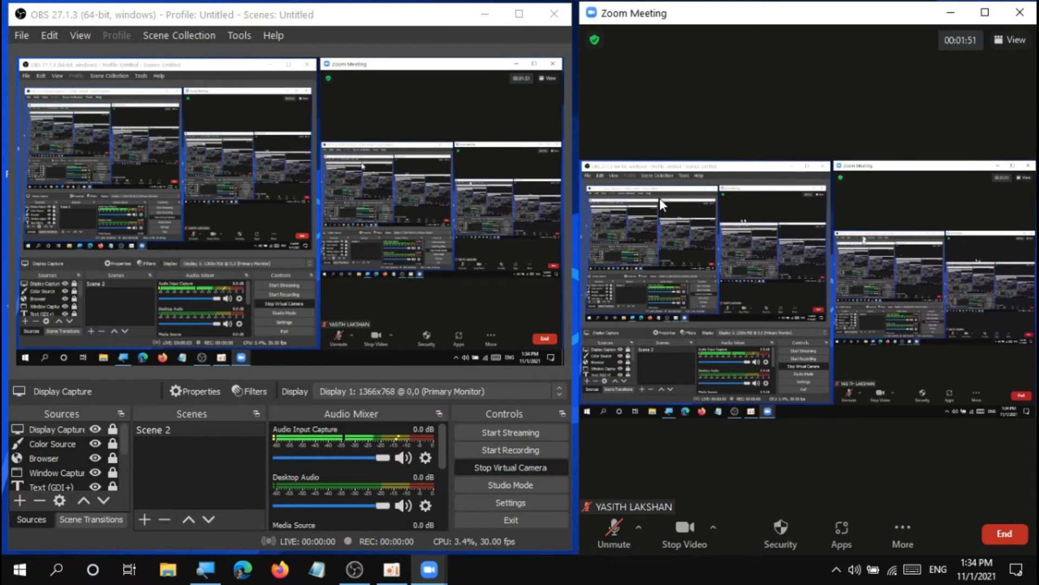
left_click(485, 15)
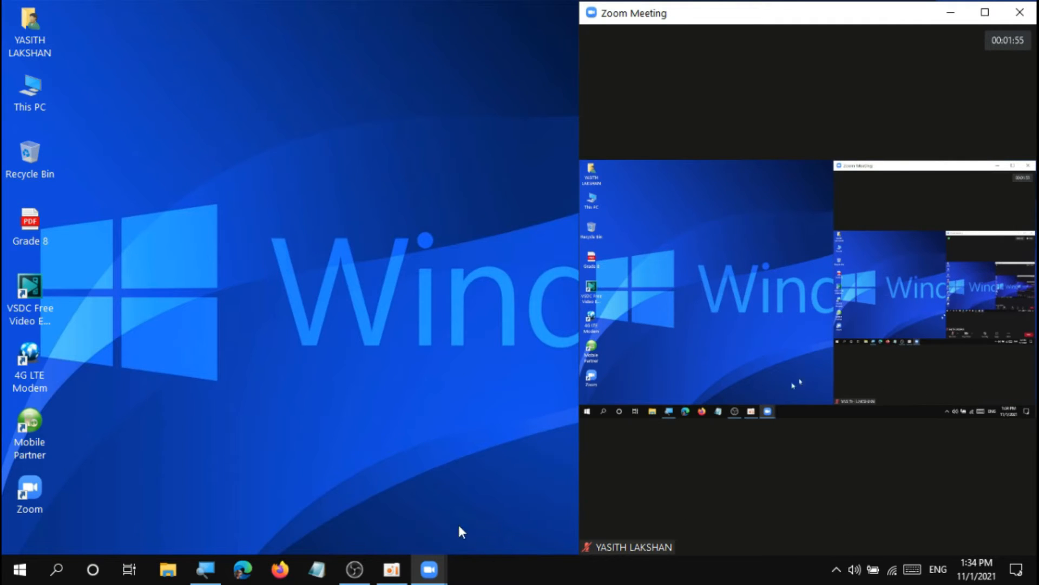
left_click(354, 569)
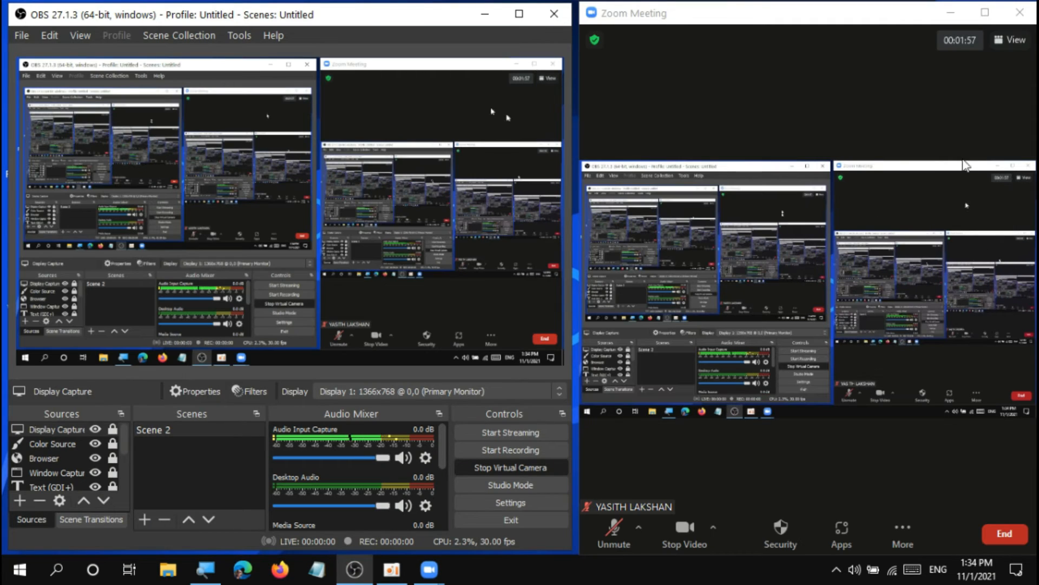
left_click(983, 11)
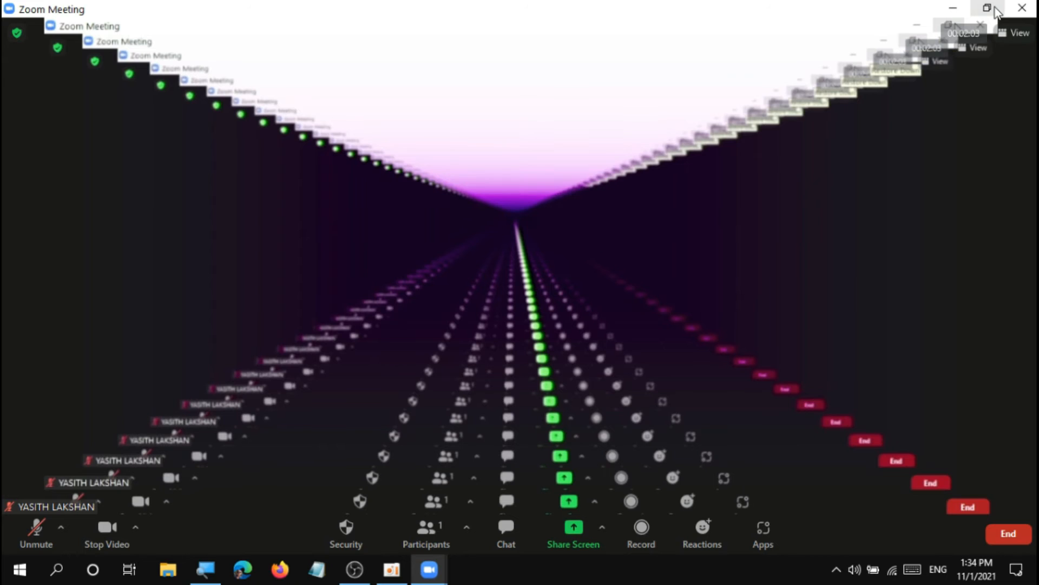
left_click(994, 9)
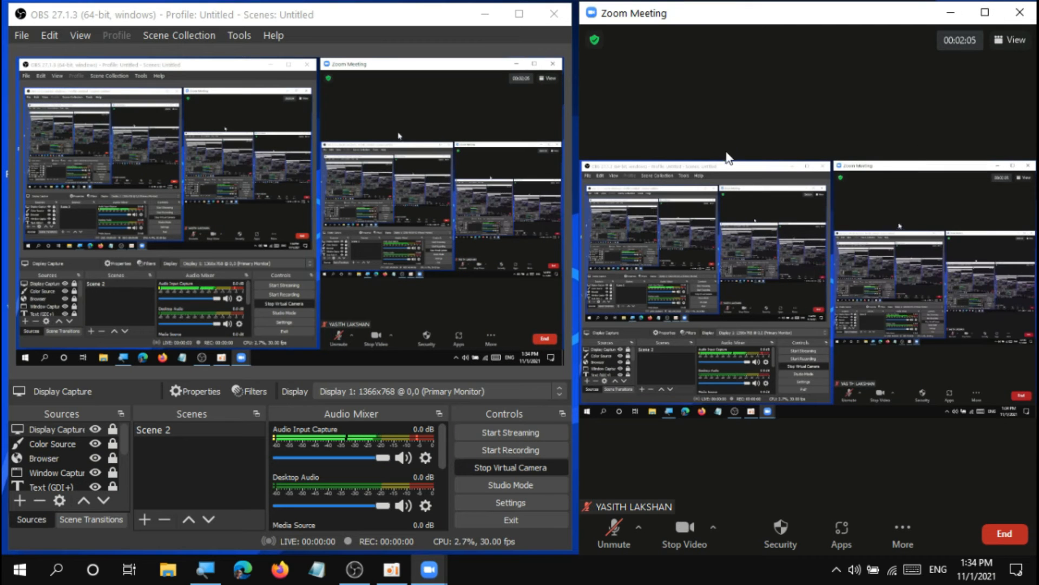
left_click(900, 541)
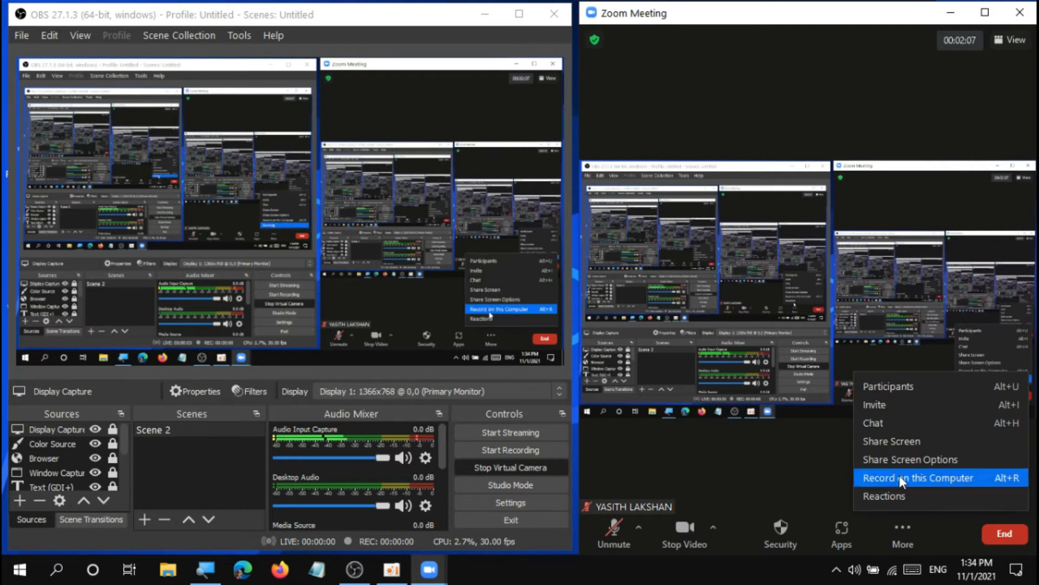
left_click(779, 364)
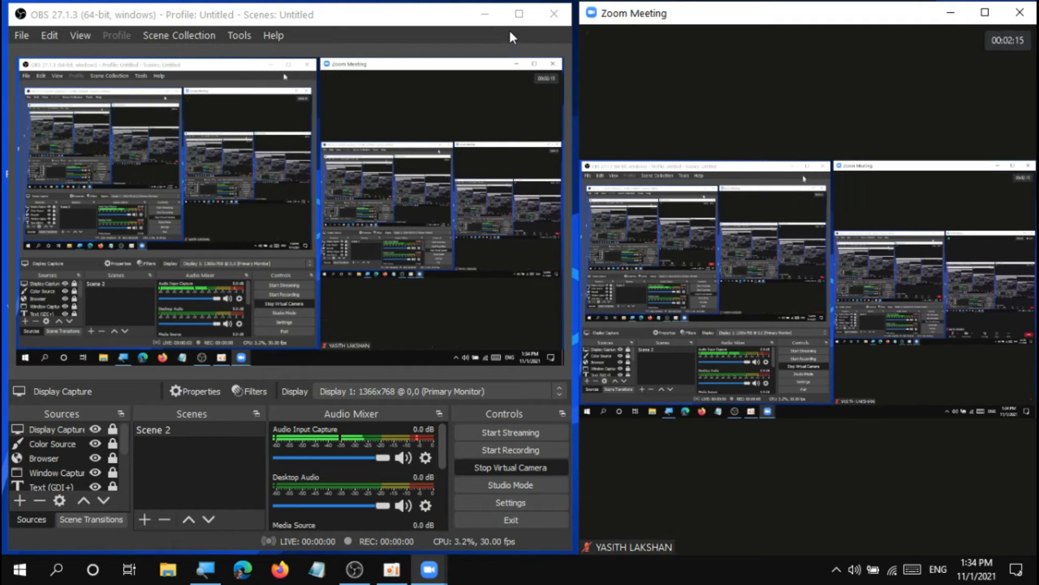
Enlarge the OBS window to full screen, turn on Studio Mode, and compare its layout beside the Zoom meeting.
left_click(519, 13)
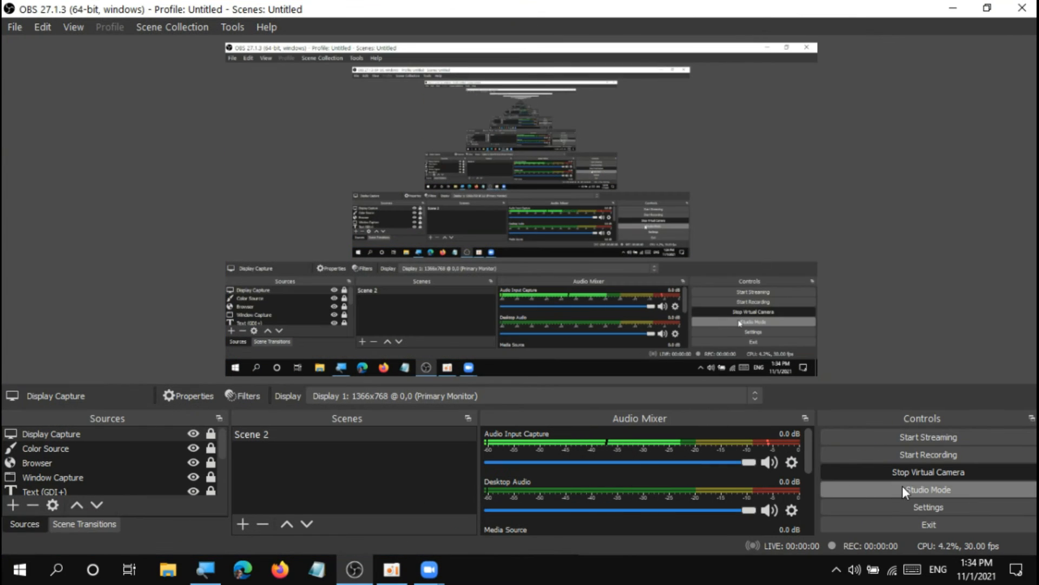
left_click(893, 490)
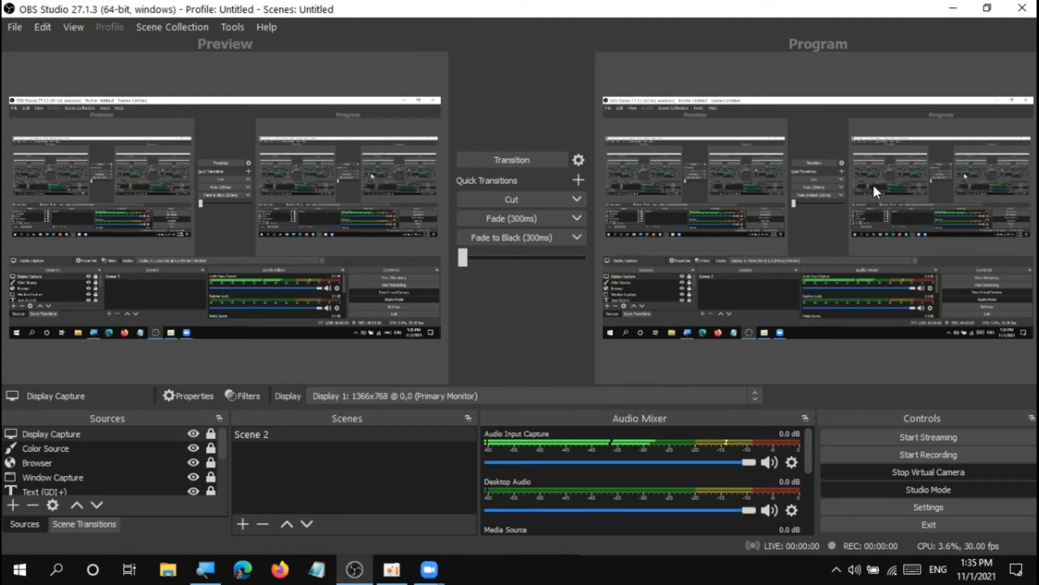
left_click(984, 22)
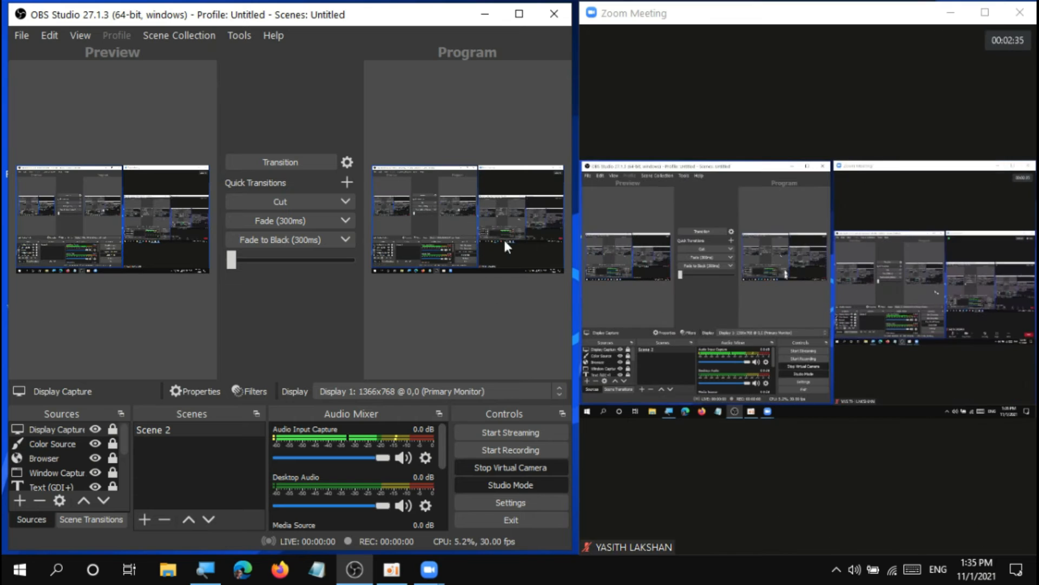
left_click(518, 14)
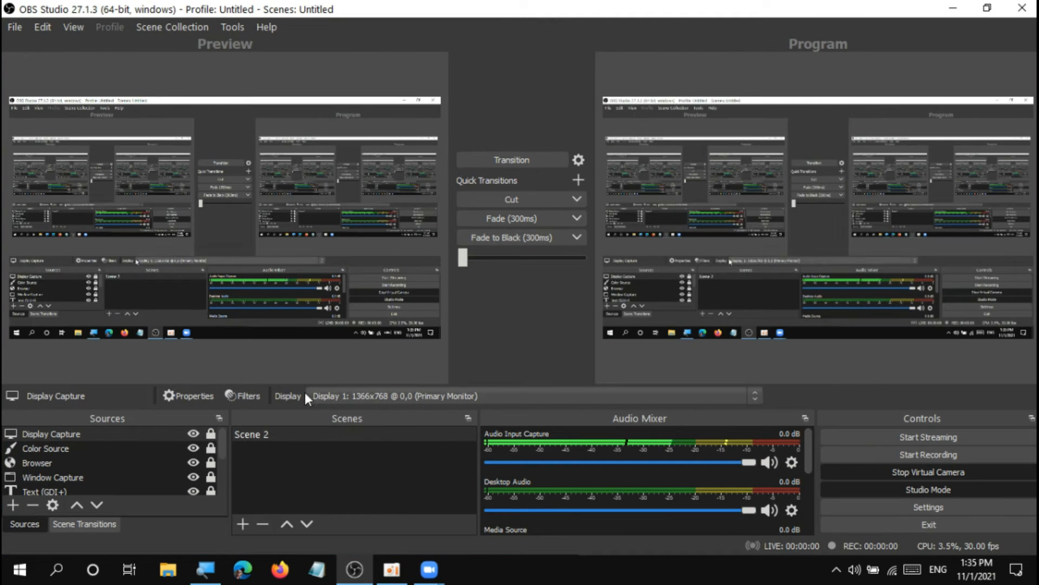
Add a new scene named Scene 3 to the OBS scene collection.
left_click(297, 430)
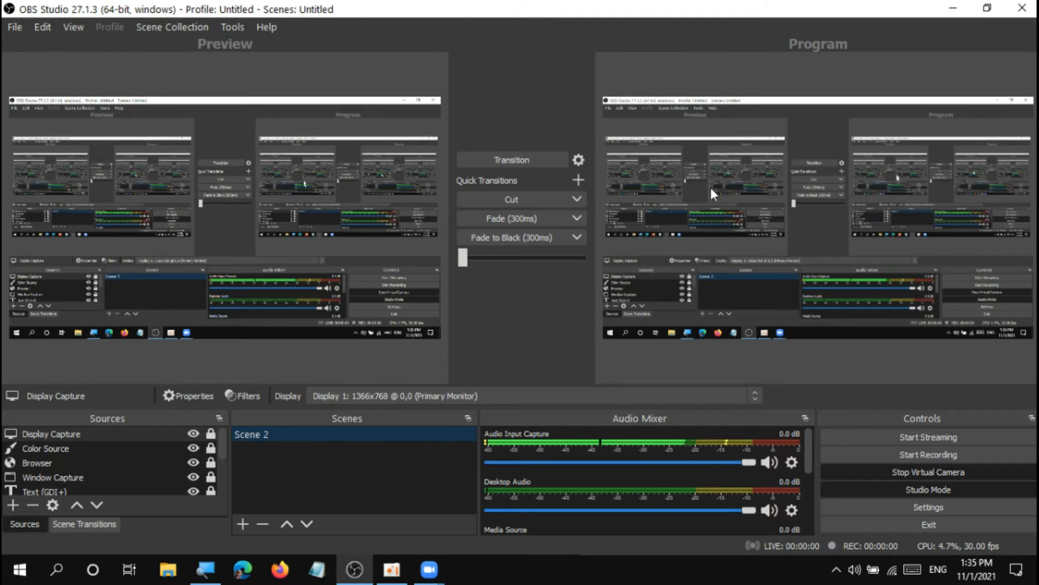
left_click(249, 528)
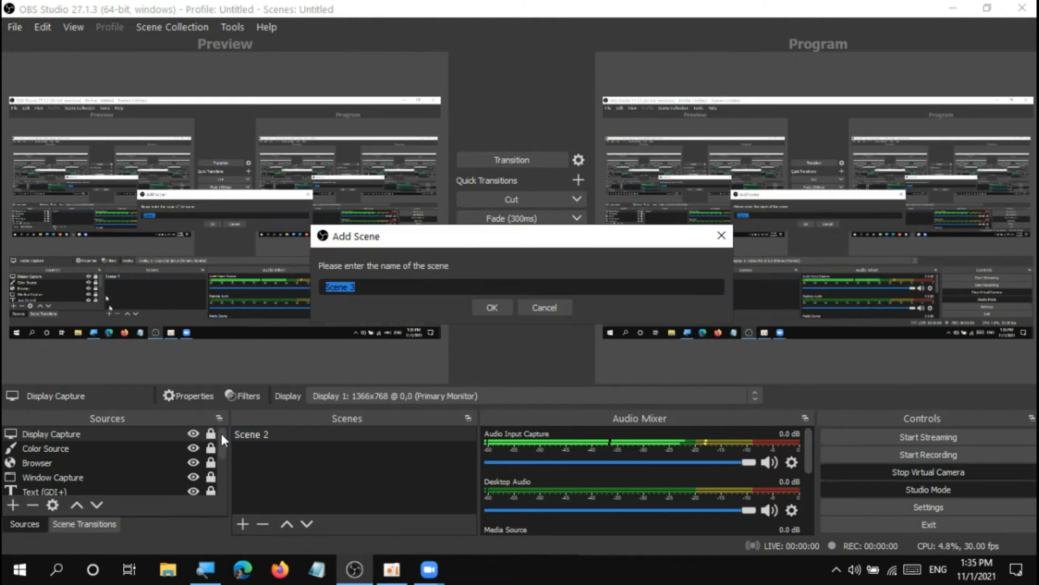
left_click(491, 306)
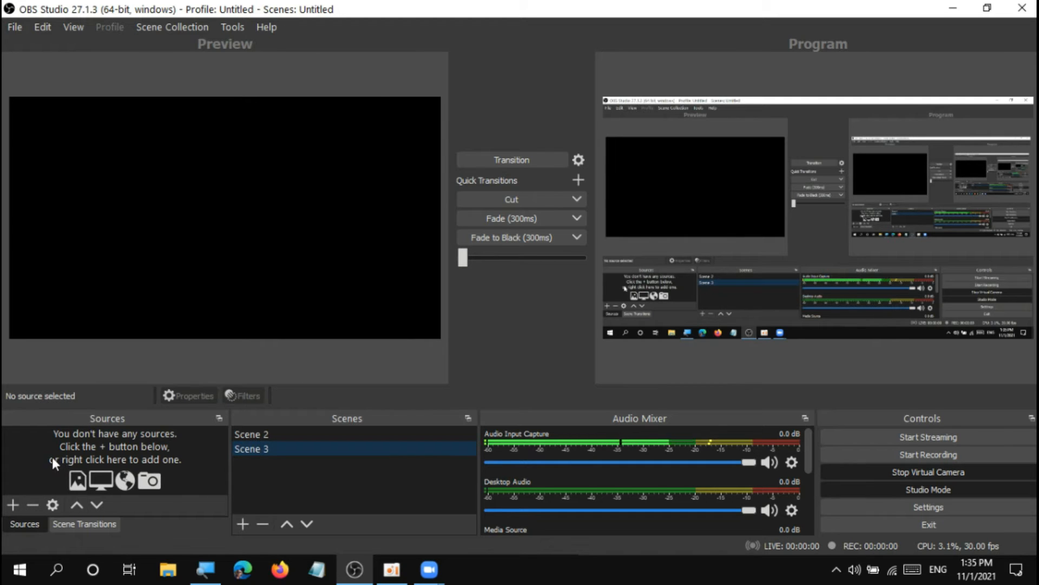
Add a new Text (GDI+) source to Scene 3 with the text LAKSHAN WEB TECH.
left_click(12, 505)
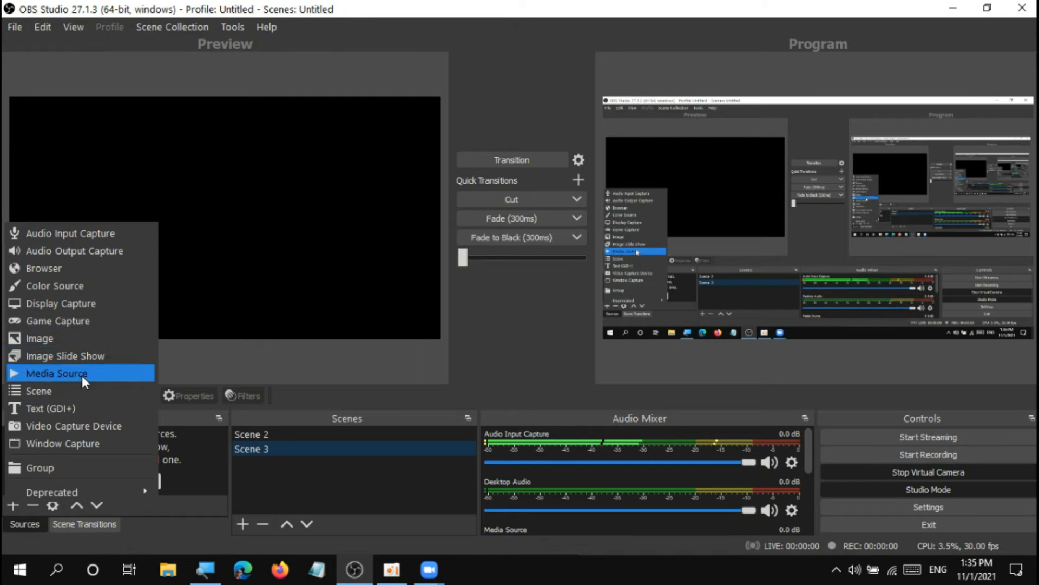
left_click(73, 412)
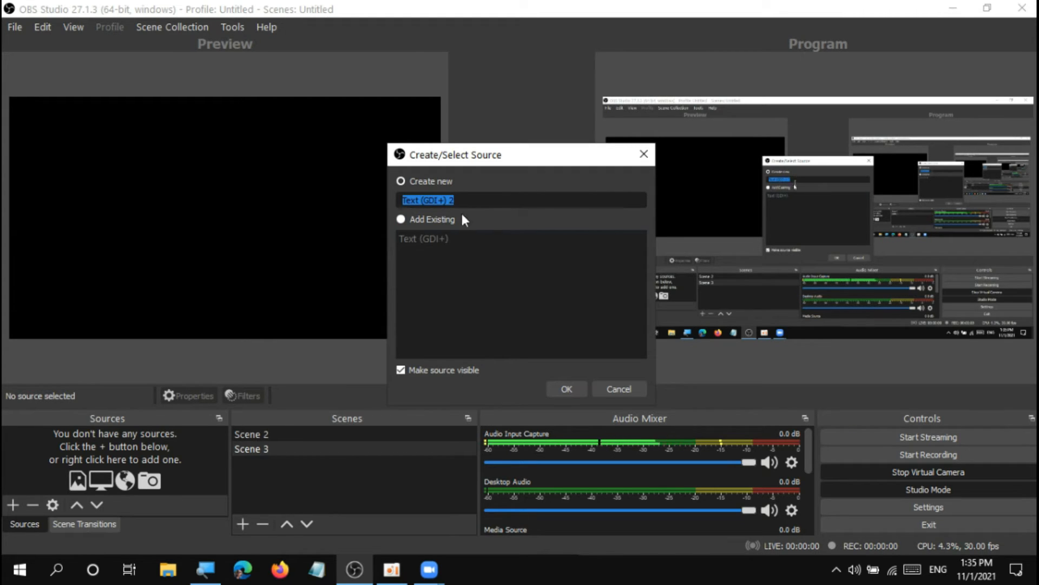
left_click(547, 389)
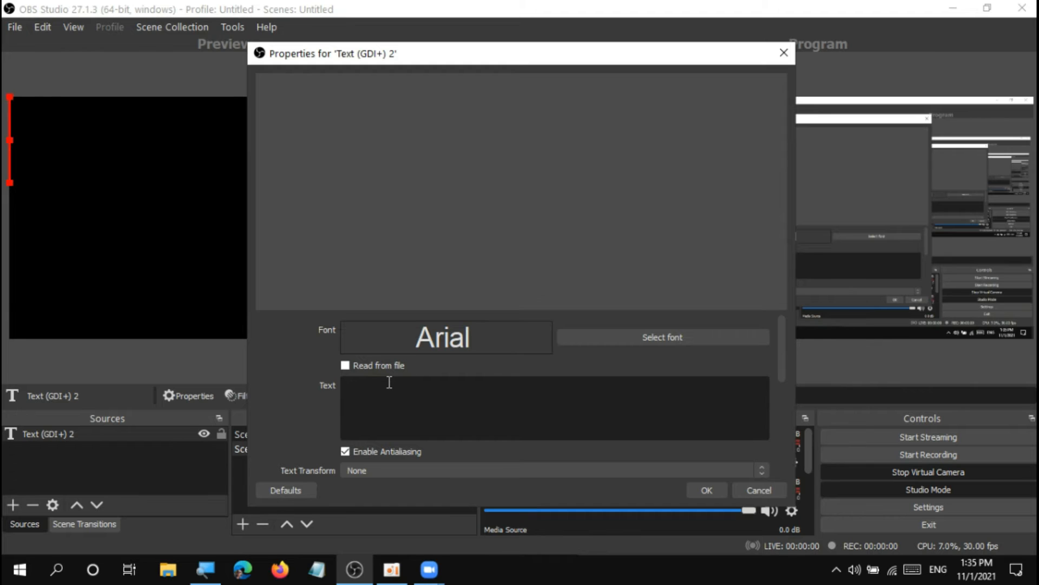
type("LAKSHAN")
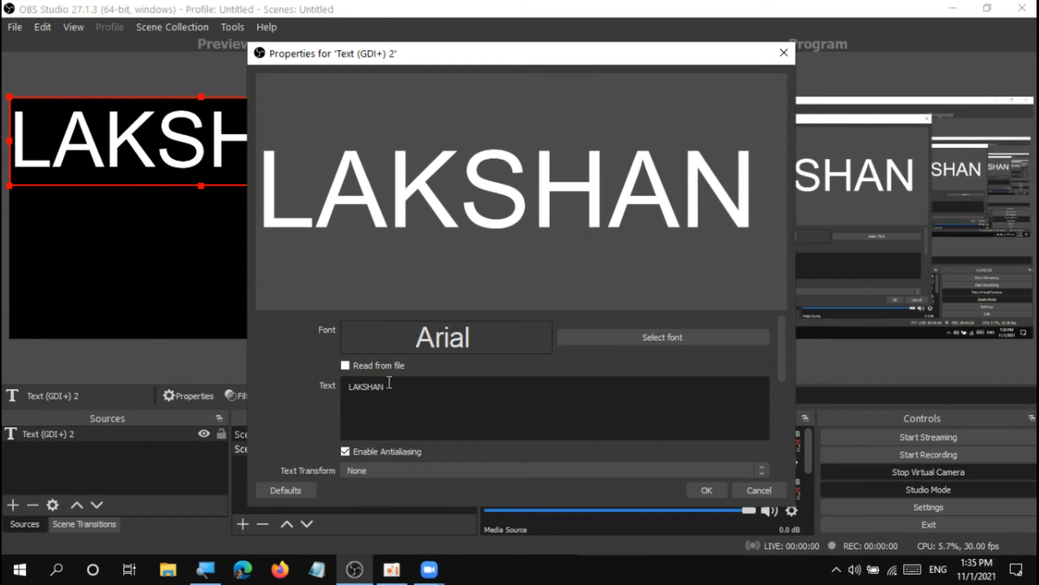
type(" WEB TEC")
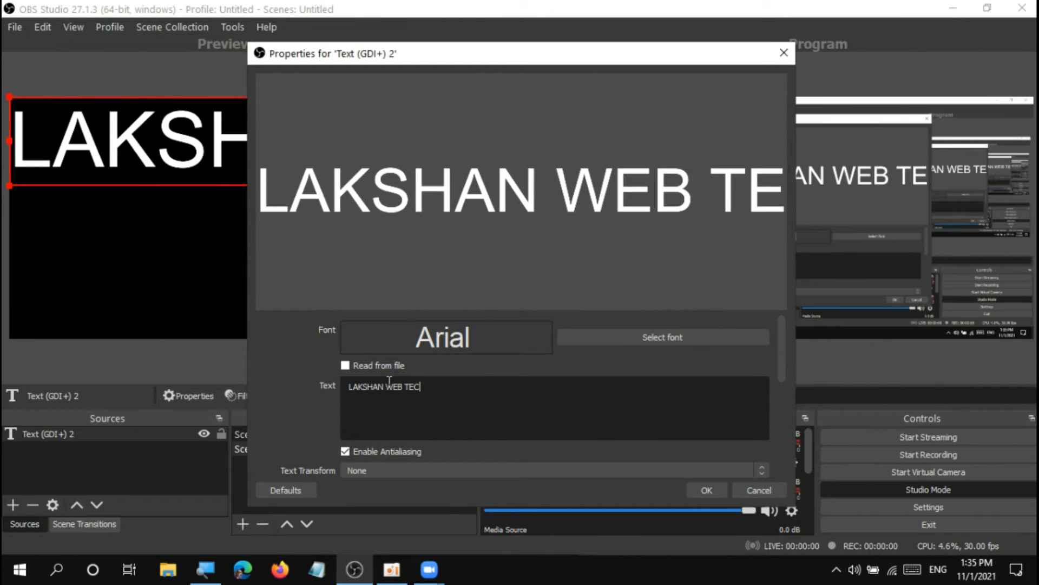
type("H")
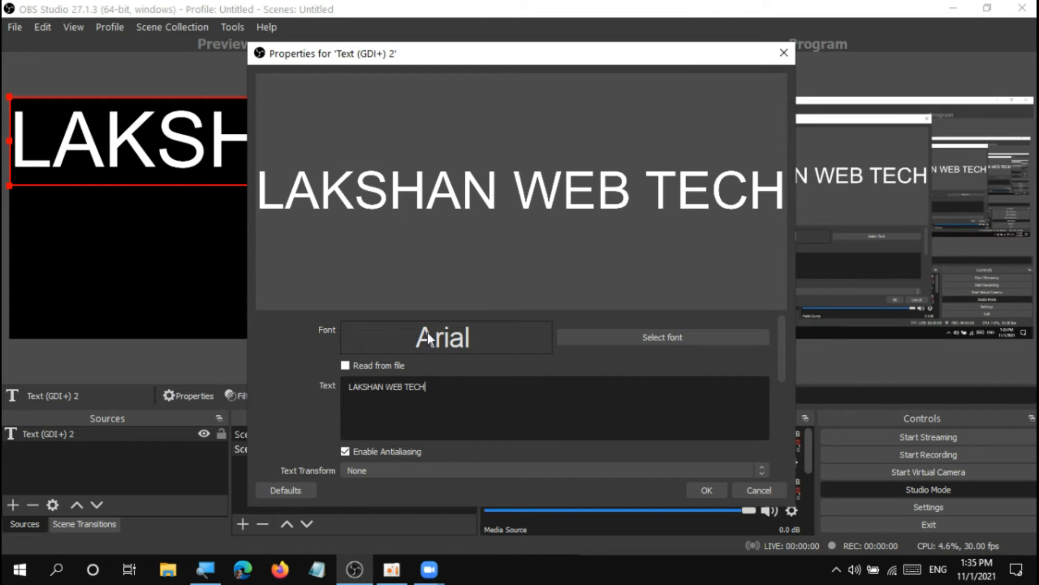
Set the font of the text source to Bulmer BT Roman at size 22.
left_click(629, 335)
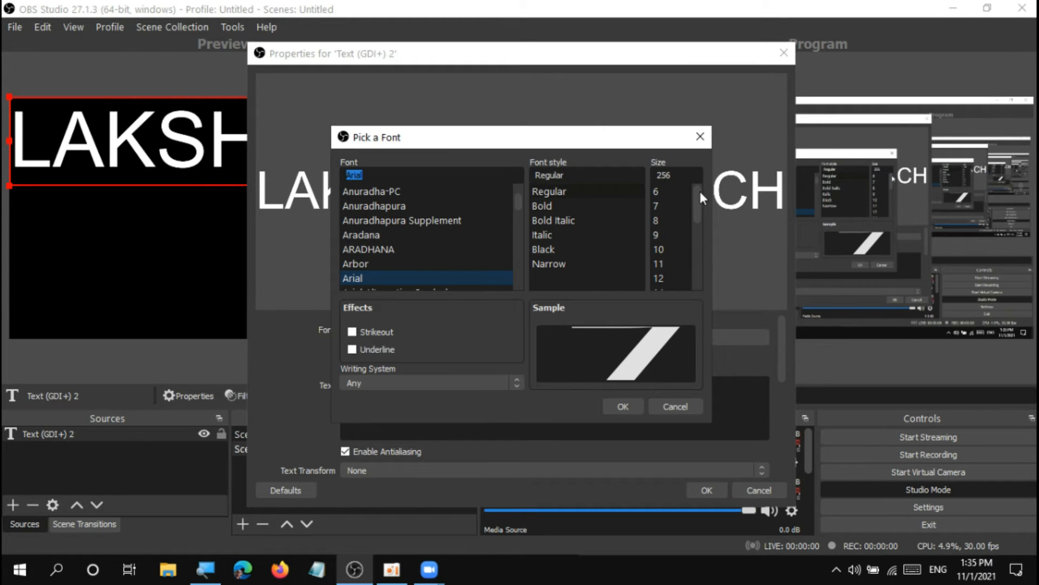
left_click_drag(700, 191, 698, 275)
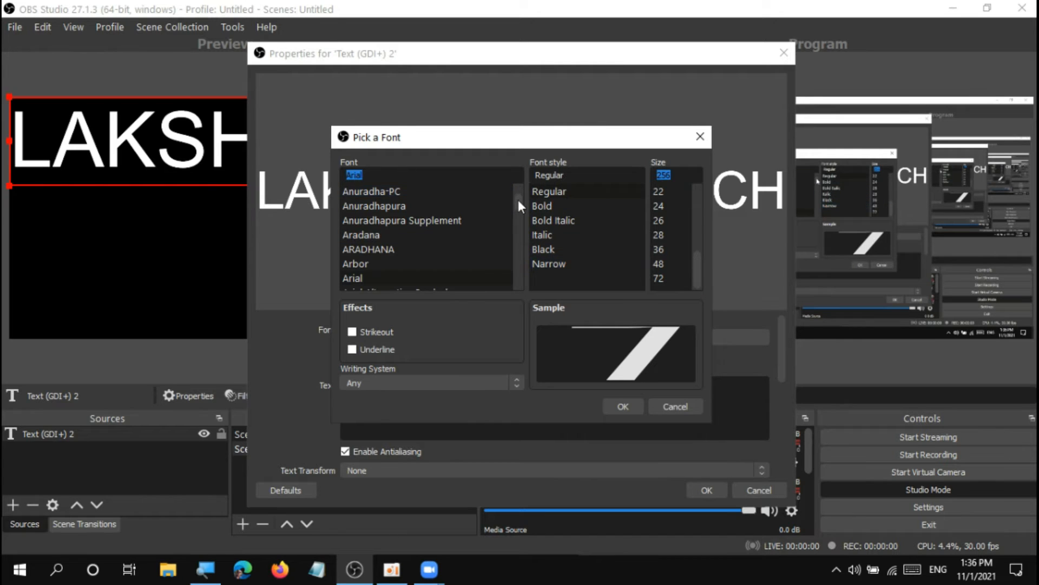
left_click_drag(517, 197, 518, 216)
left_click(377, 236)
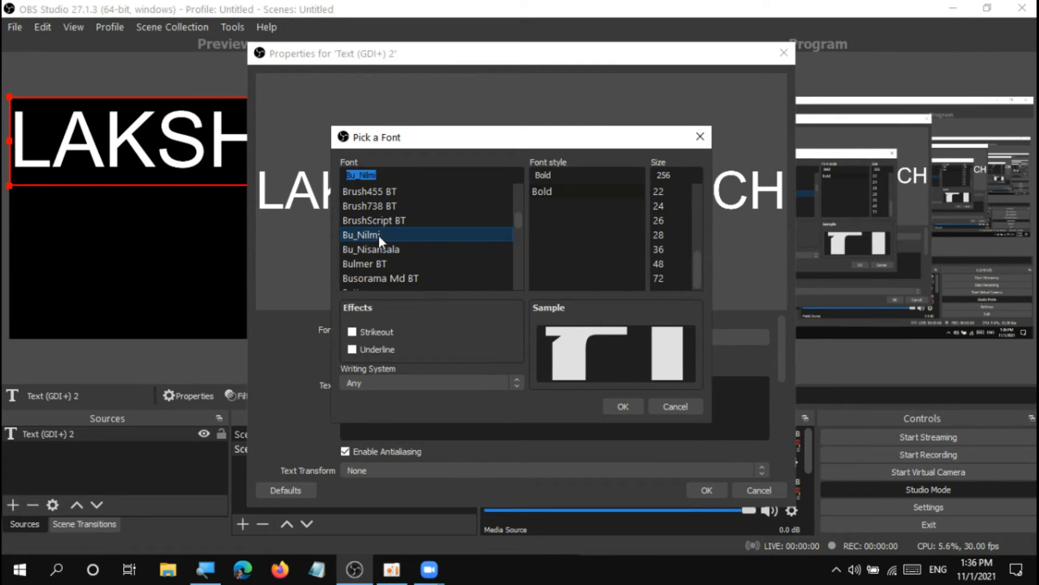
left_click(363, 216)
left_click(559, 193)
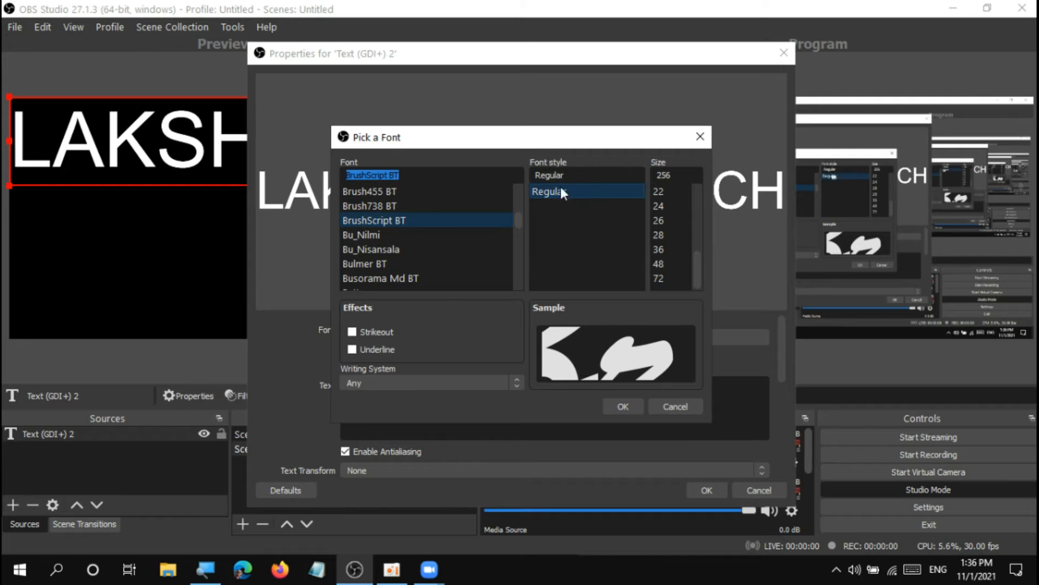
left_click(661, 190)
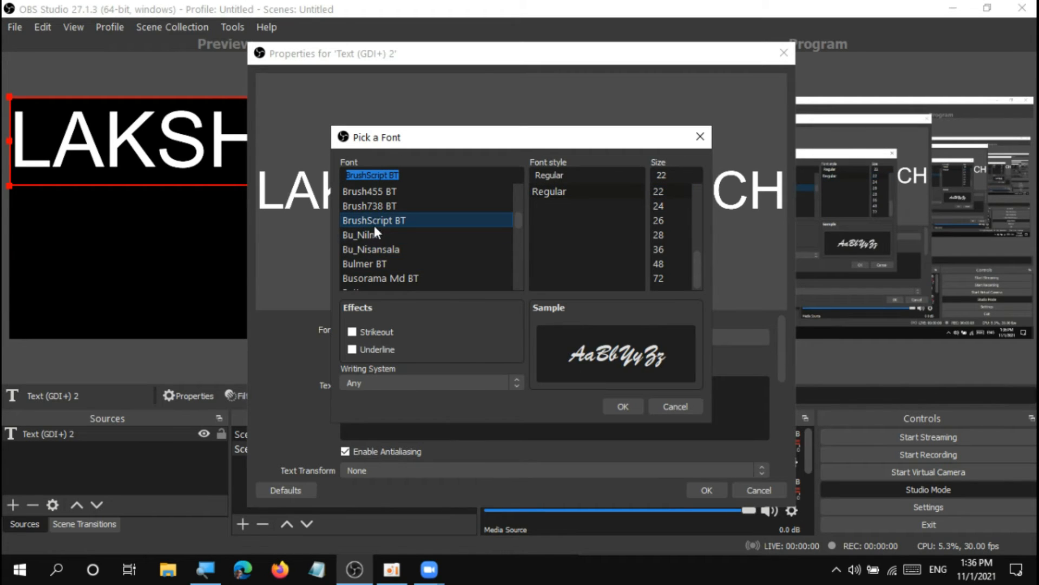
left_click(377, 248)
left_click(370, 264)
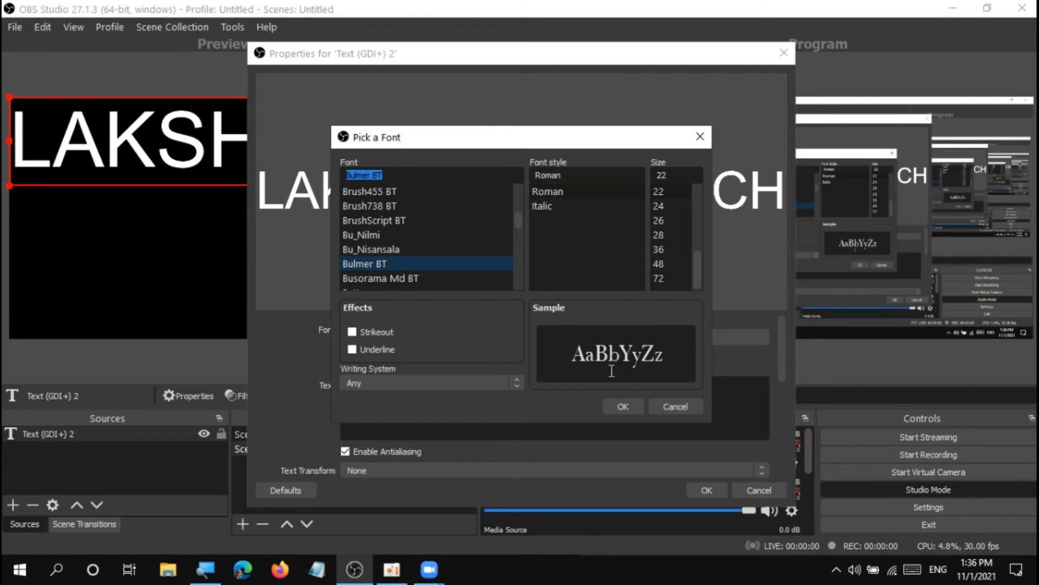
left_click(627, 405)
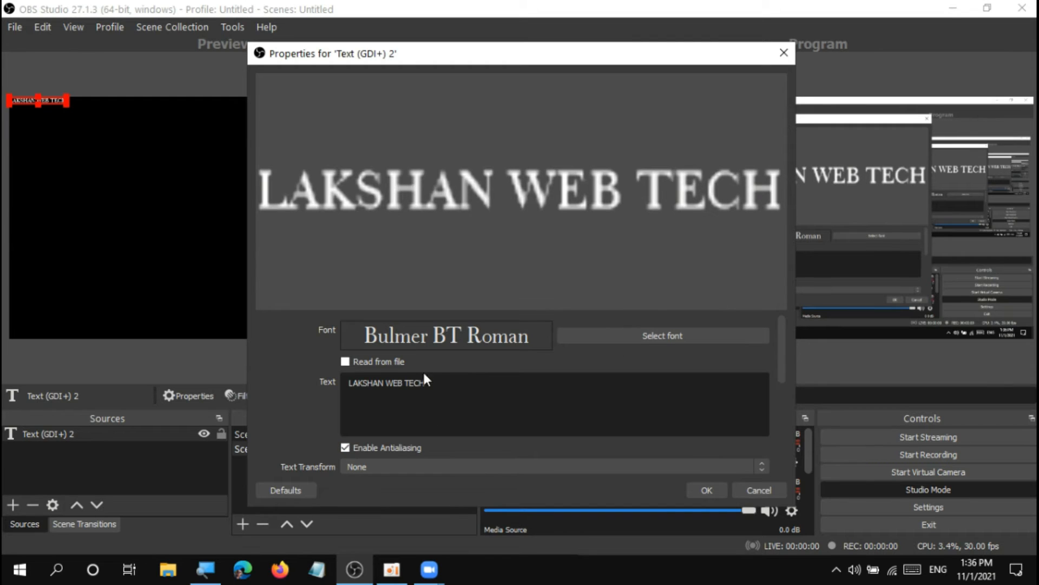
Keep the text transform at None and apply the text source properties.
left_click(667, 467)
left_click(669, 475)
left_click(699, 490)
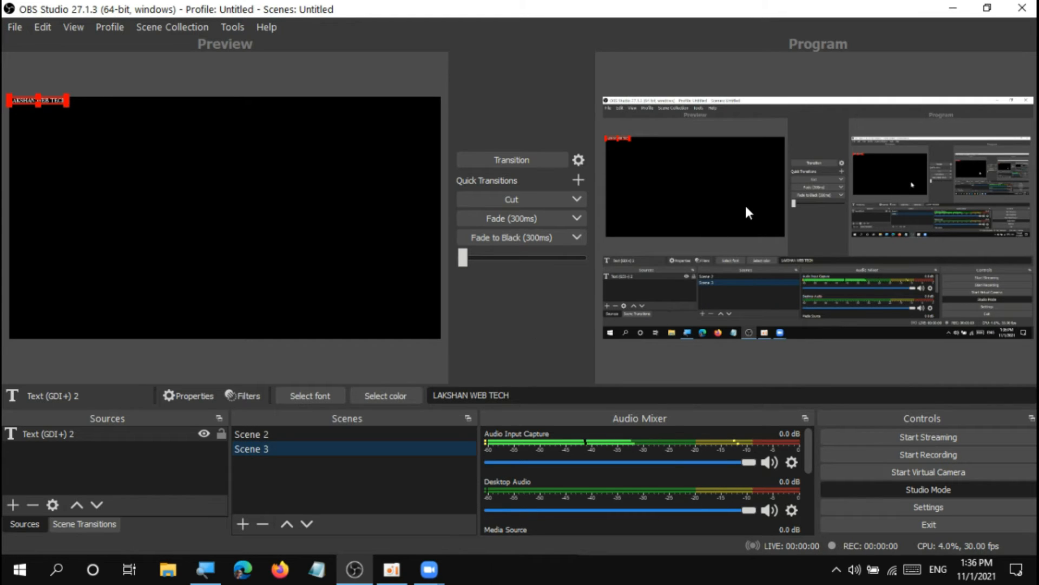
Turn off Studio Mode and make Scene 3 the active scene.
left_click(879, 487)
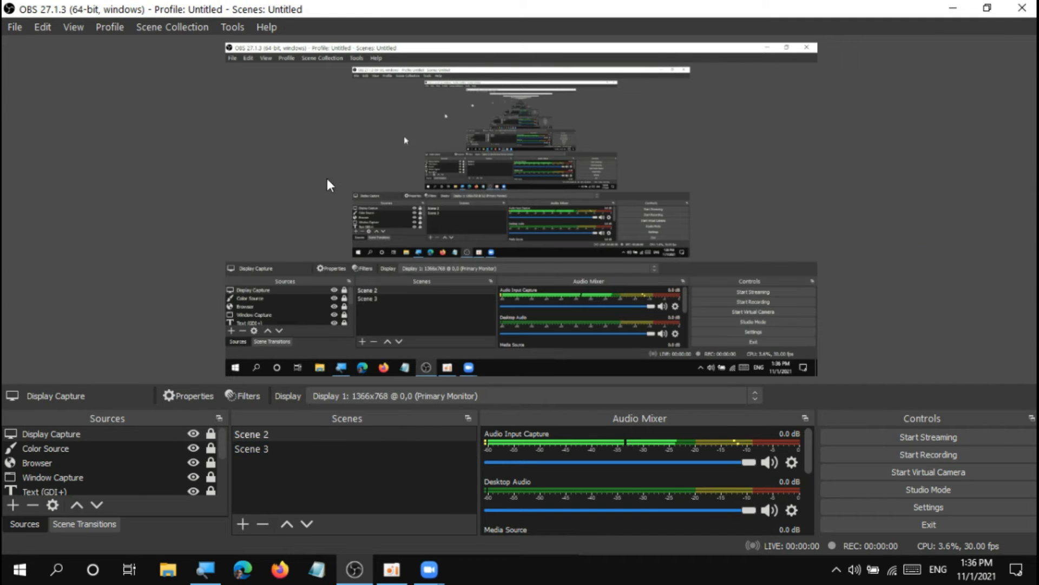
left_click(256, 448)
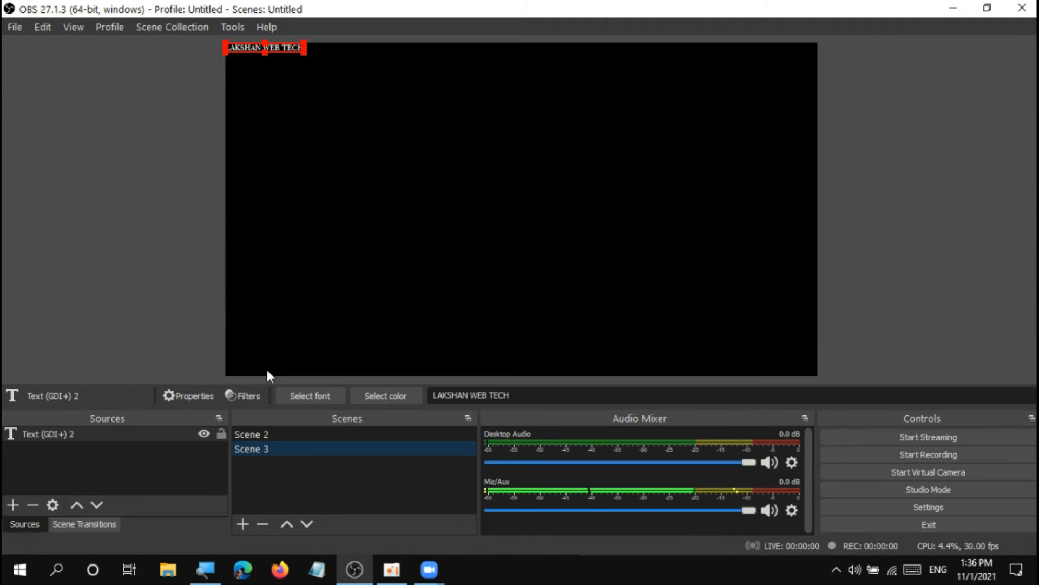
left_click(272, 434)
left_click(278, 448)
Enlarge the LAKSHAN WEB TECH text to span the full canvas width along the upper edge, and lock its source.
left_click_drag(304, 52, 281, 117)
left_click(817, 173)
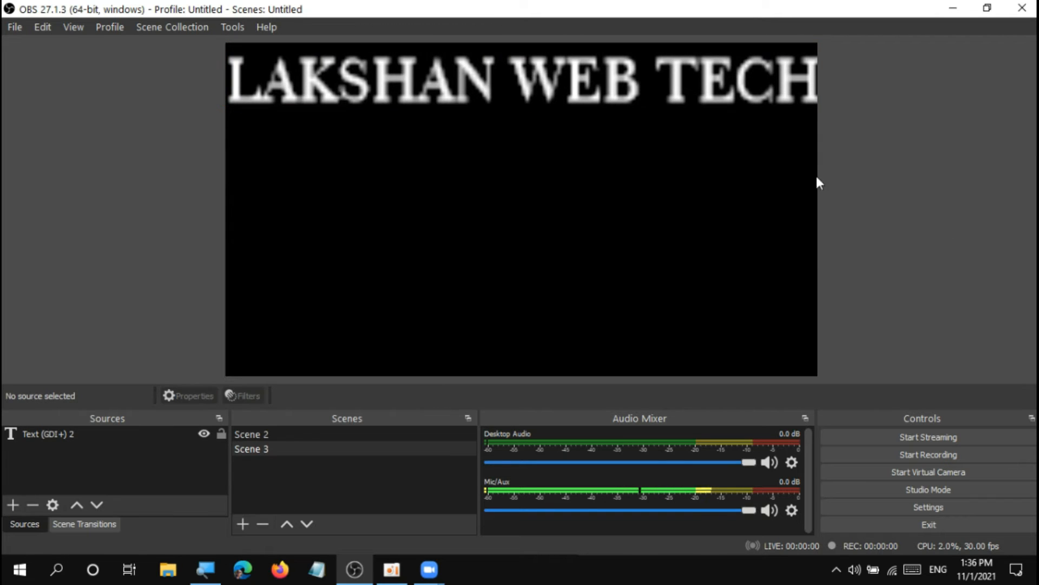
left_click(779, 88)
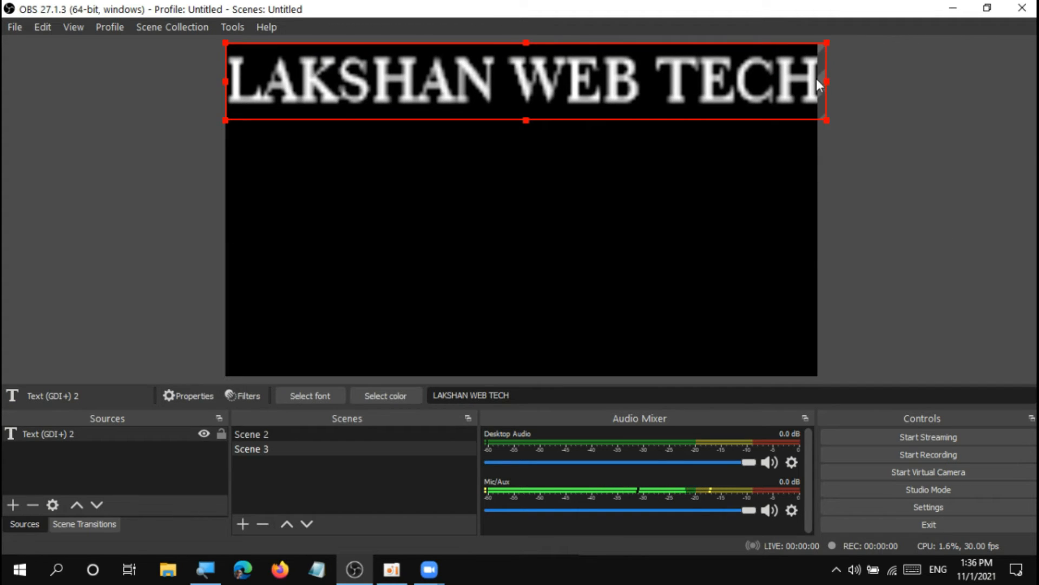
left_click_drag(826, 83, 818, 81)
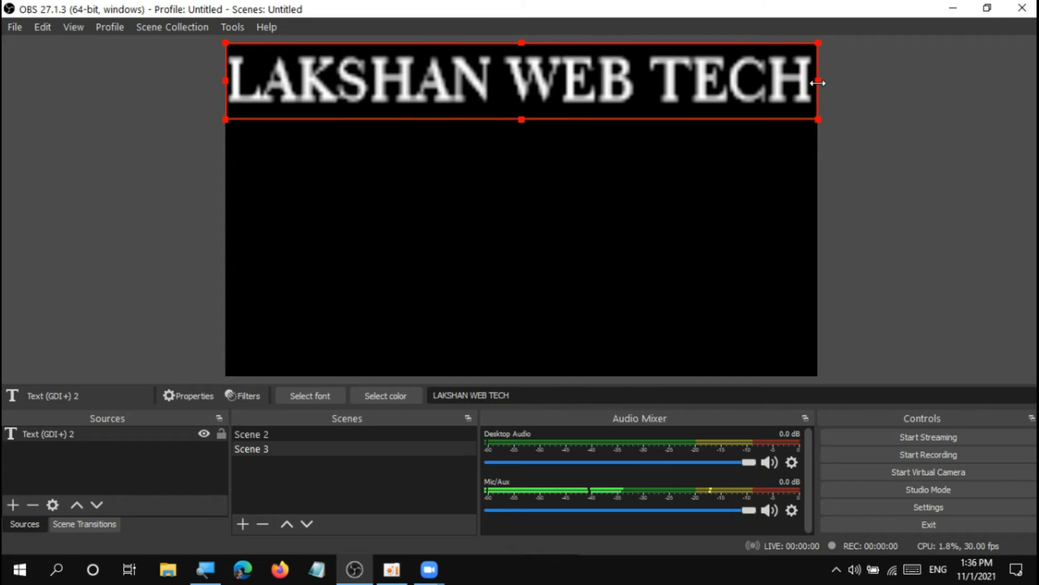
left_click(871, 186)
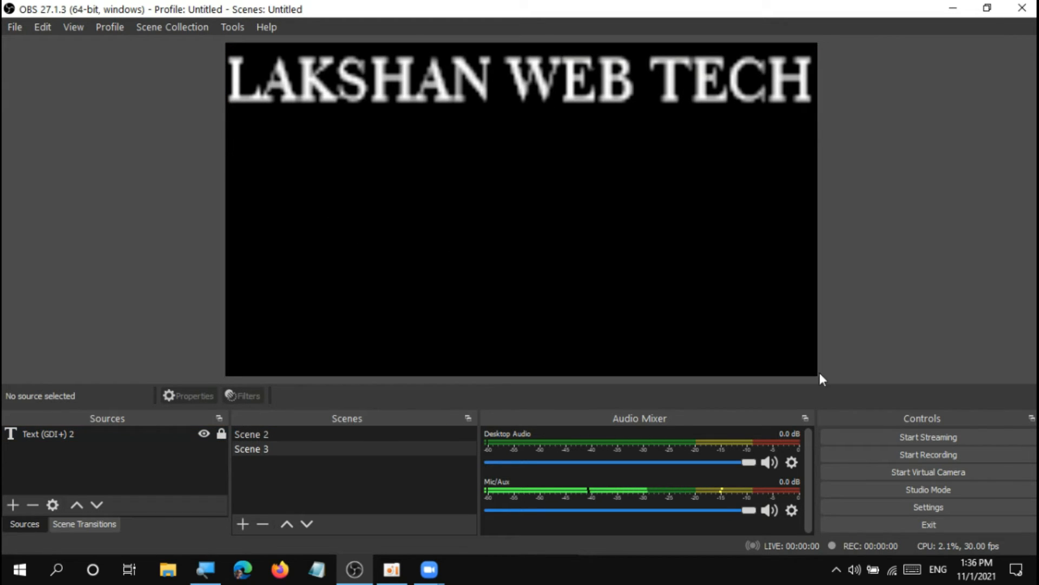
Start the virtual camera with Scene 3, and view the Zoom meeting feed at full window size before restoring both windows side by side.
left_click(943, 478)
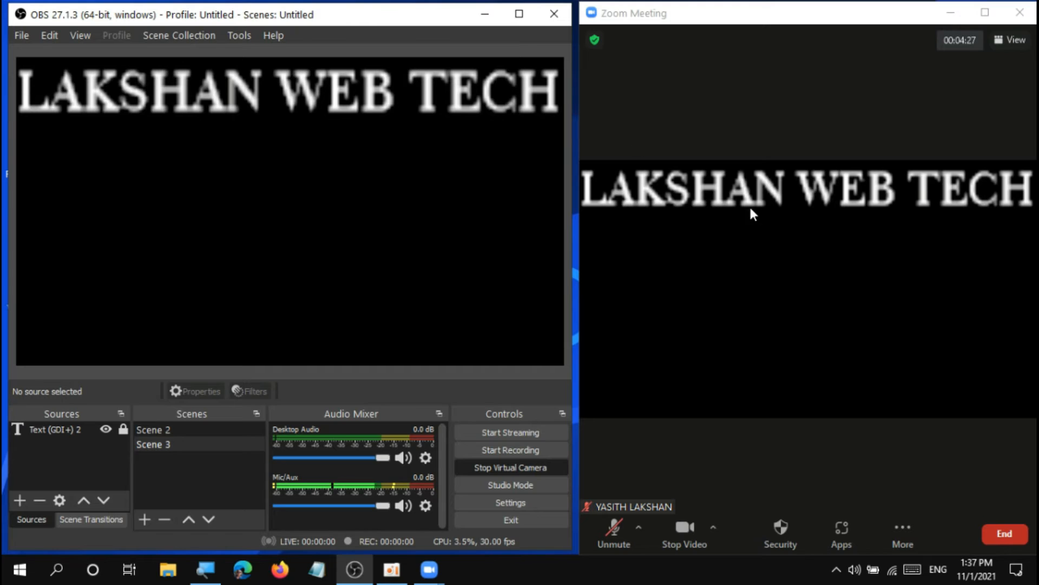
left_click(985, 12)
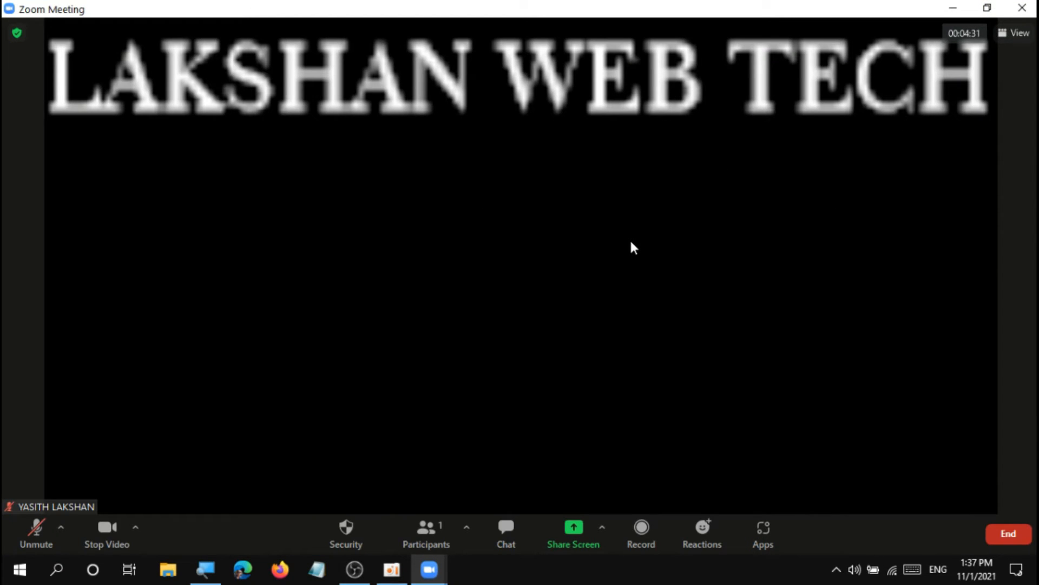
left_click(995, 15)
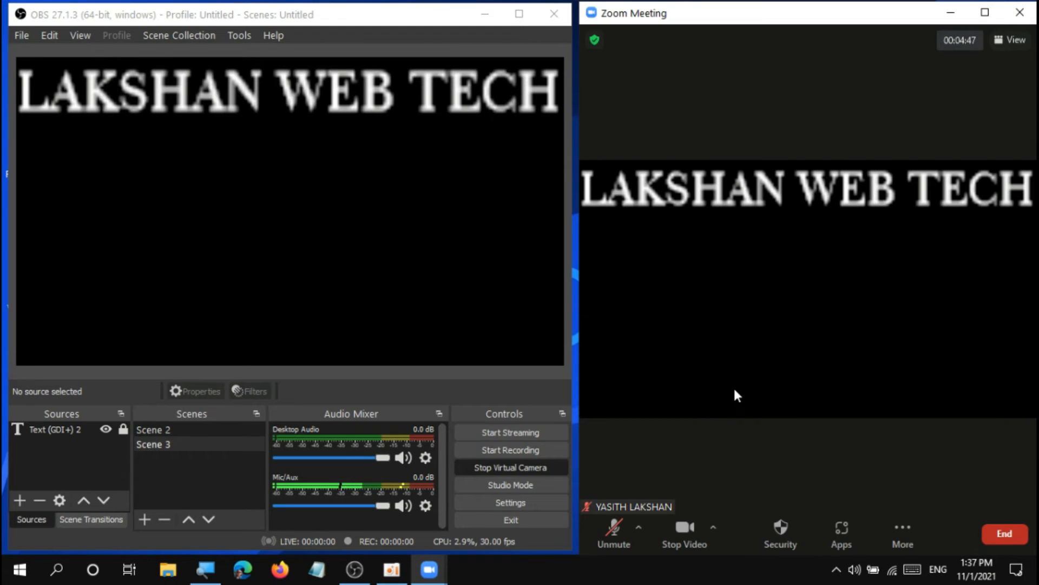
Stop the OBS virtual camera feeding the Zoom meeting.
left_click(927, 534)
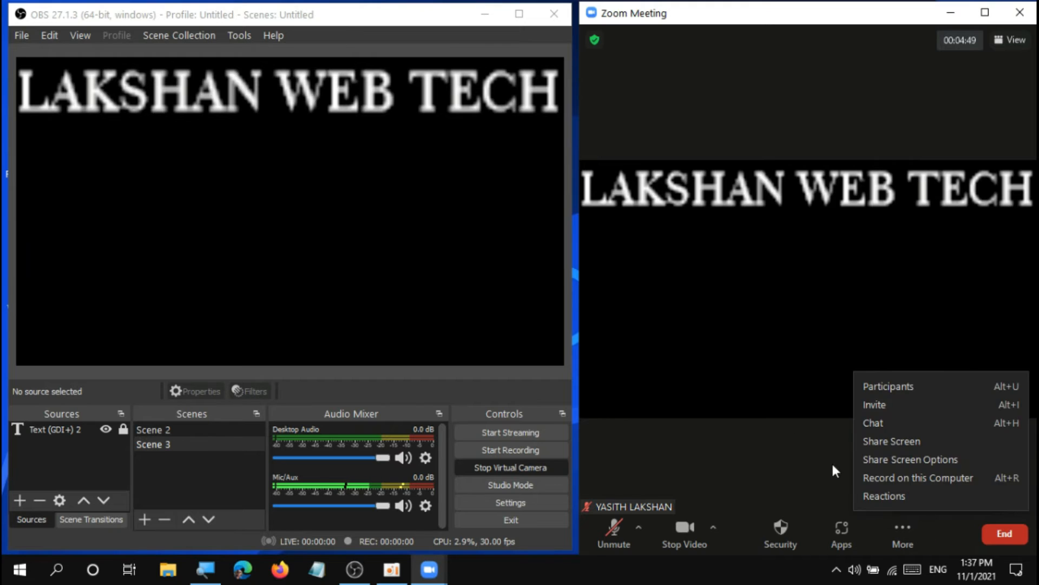
left_click(742, 389)
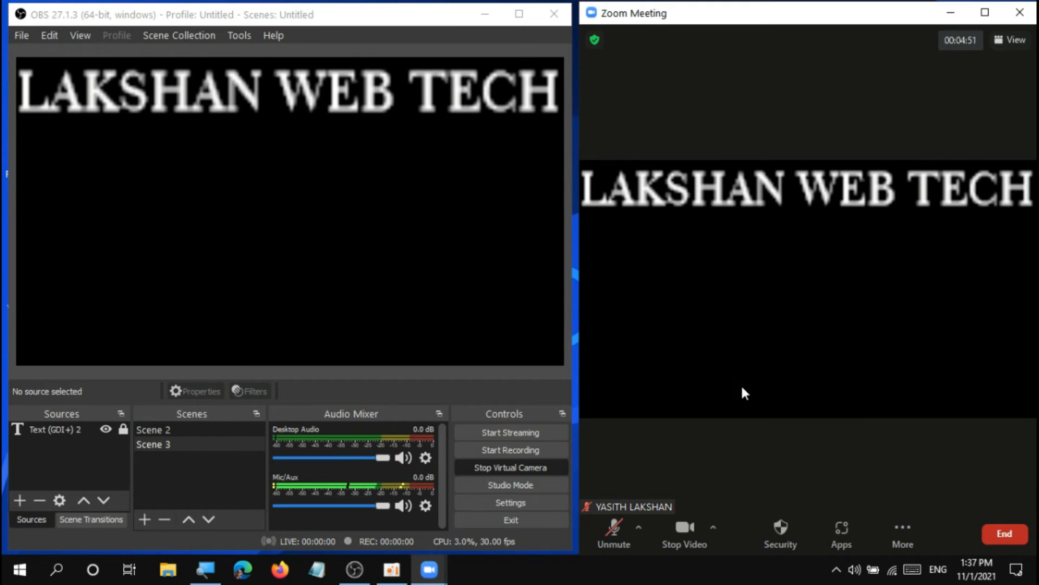
left_click(536, 473)
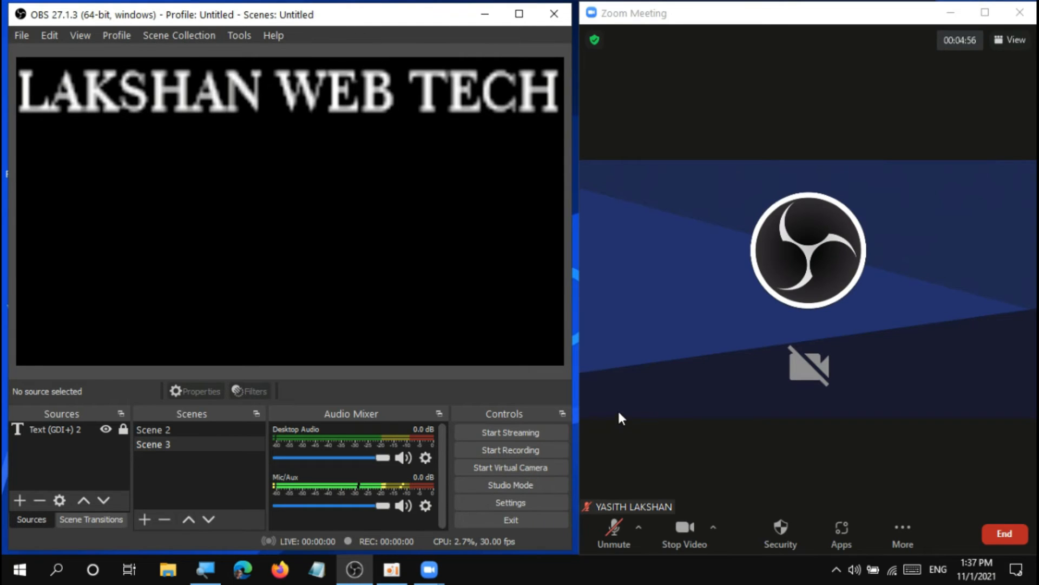
Start the virtual camera with the text scene active, enlarge the OBS window, and remove Scene 3 from the scene list.
left_click(532, 467)
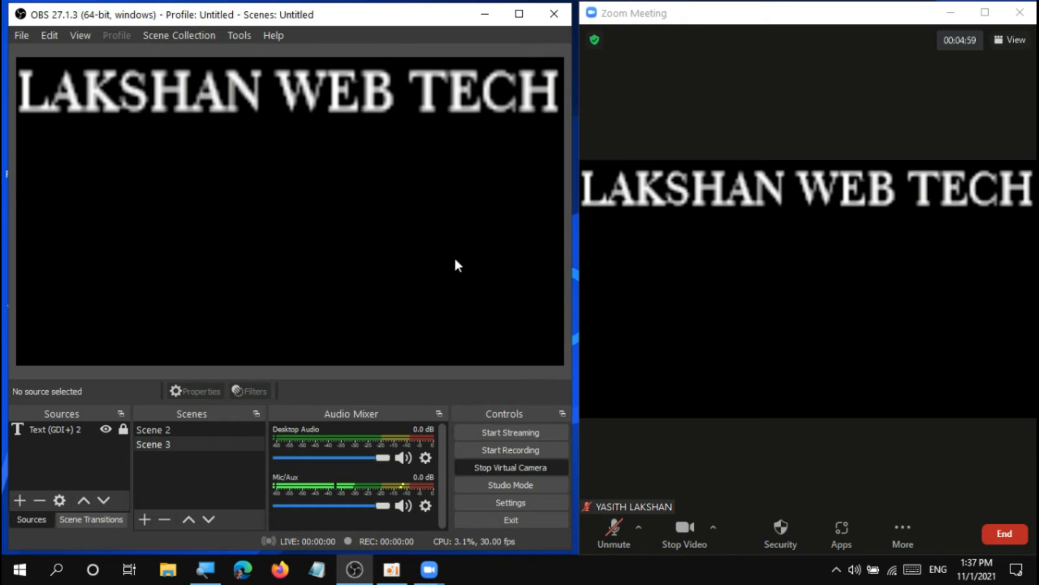
left_click(519, 13)
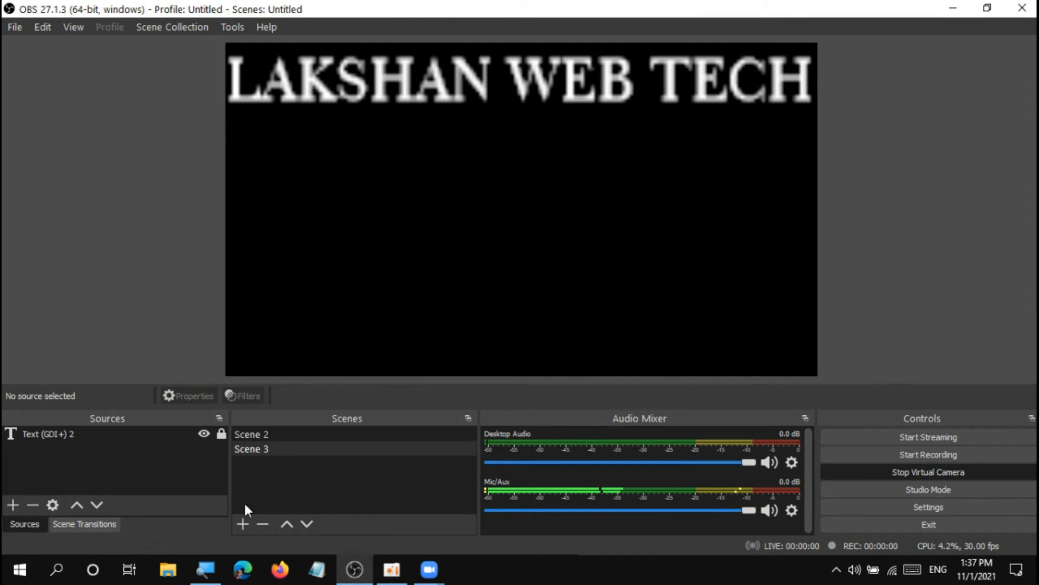
left_click(267, 450)
right_click(260, 449)
left_click(302, 269)
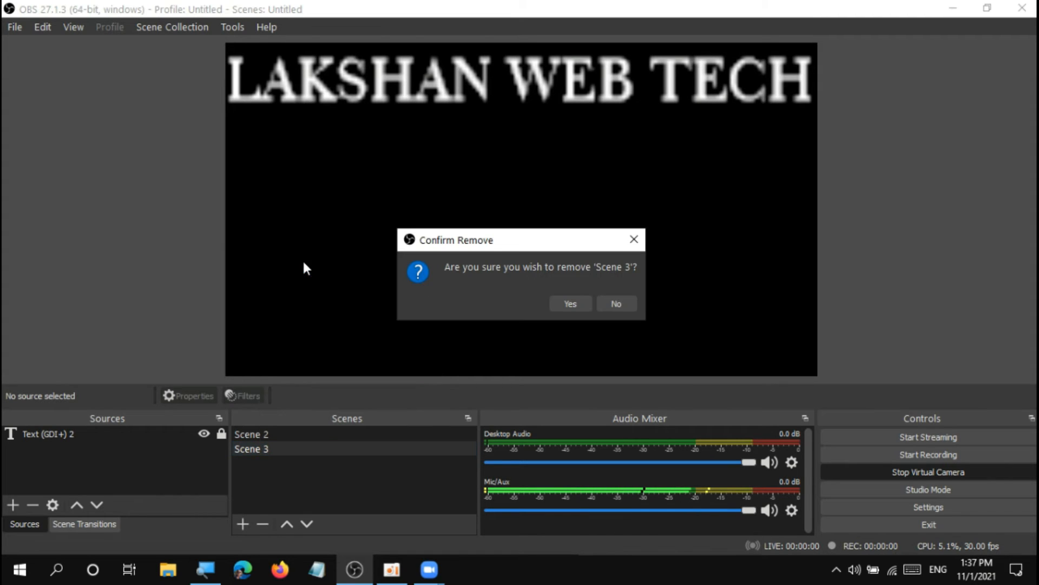
left_click(577, 308)
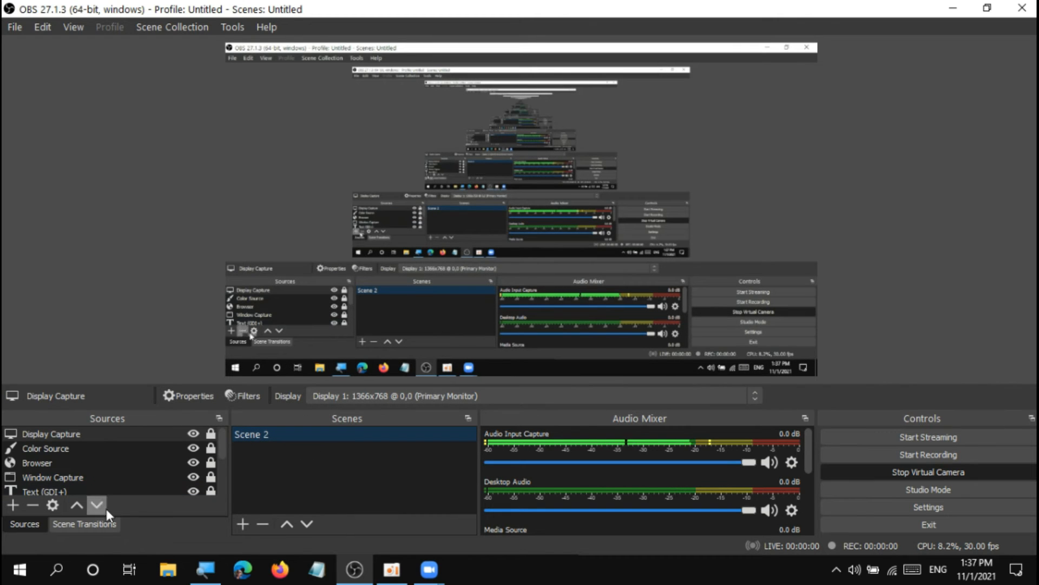
Add a new scene named Scene 3 and create a new image source in it.
left_click(243, 523)
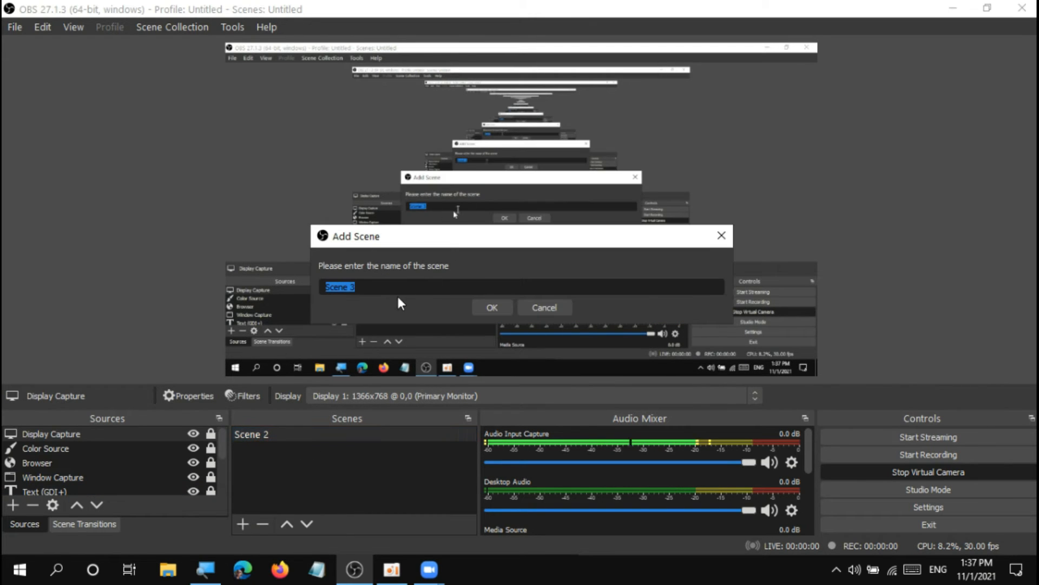
left_click(491, 305)
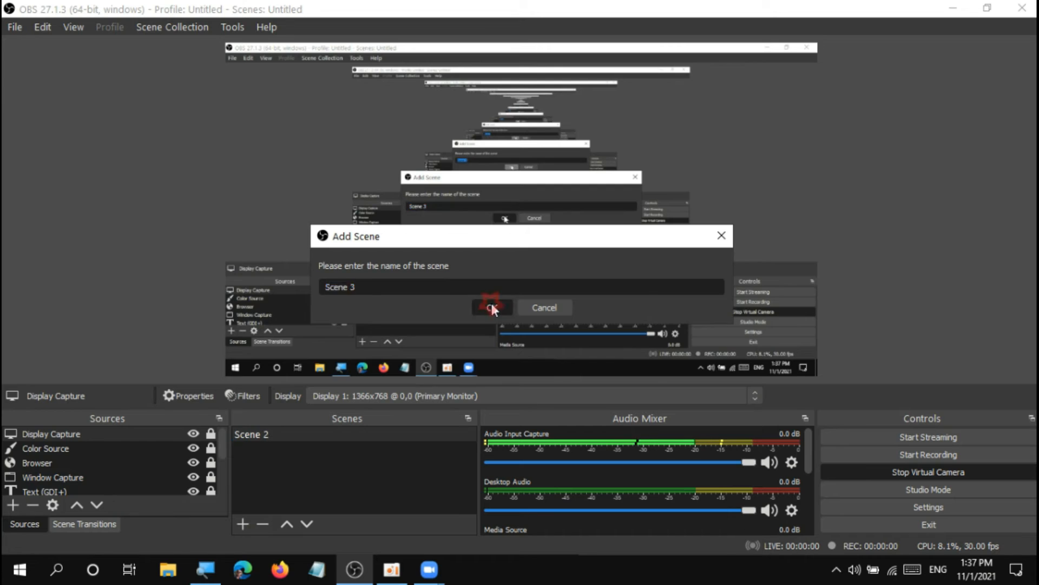
left_click(13, 504)
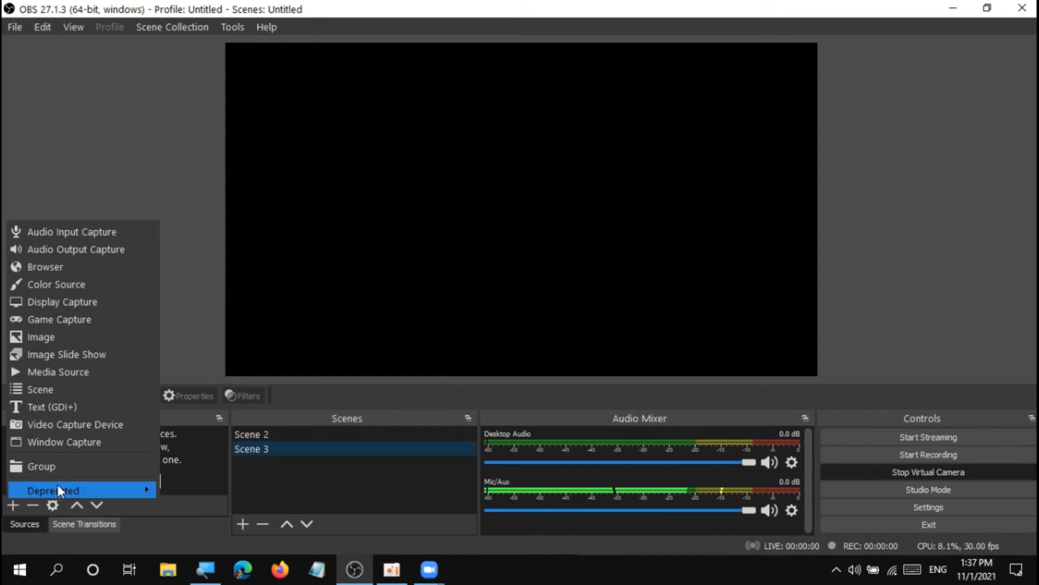
left_click(96, 336)
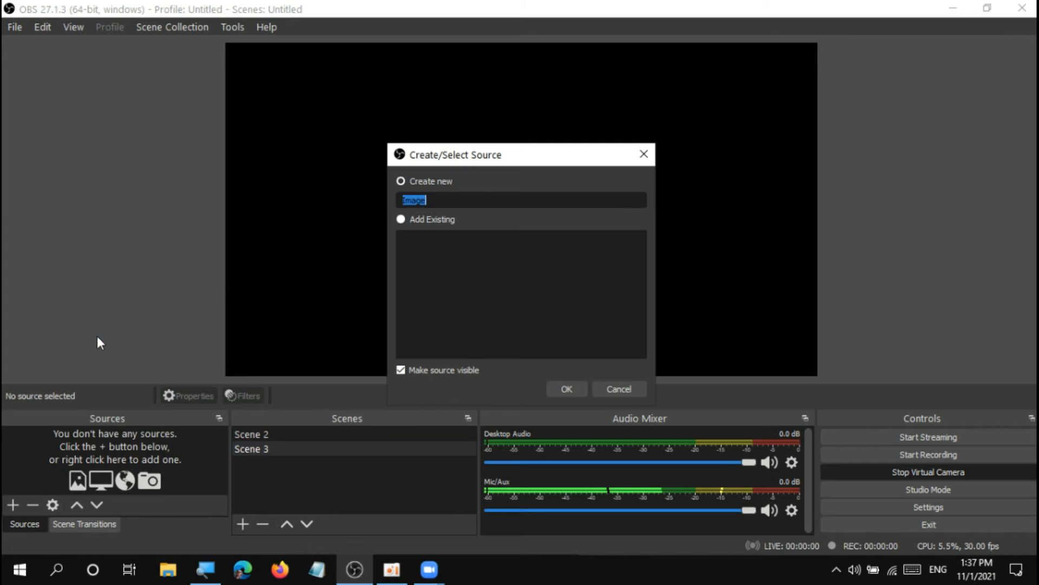
left_click(563, 388)
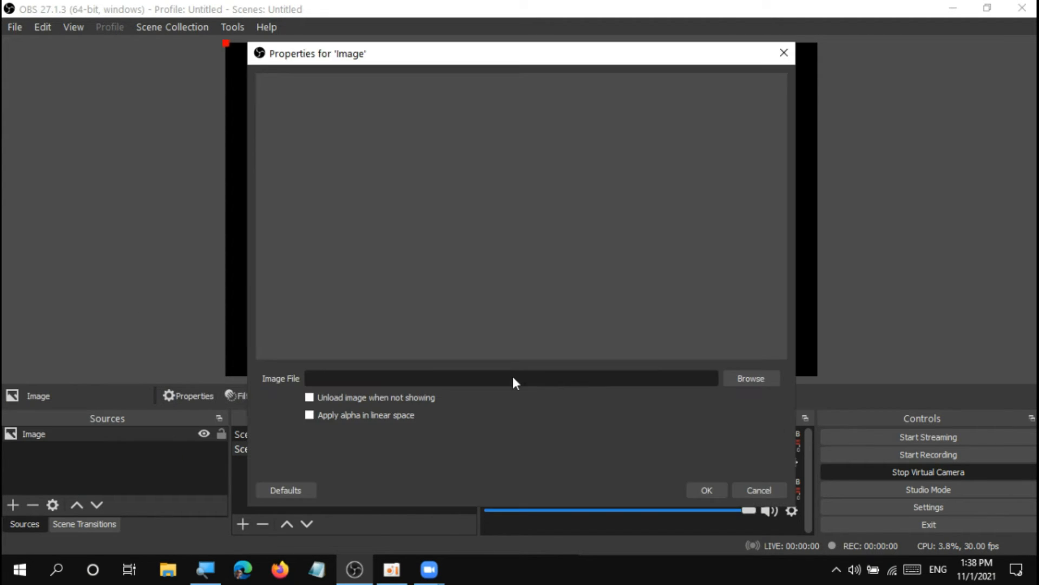
Load lakshan web tech postrer wall.jpg from the thambnail video folder inside D:/thambnail as the source's image file.
left_click(759, 381)
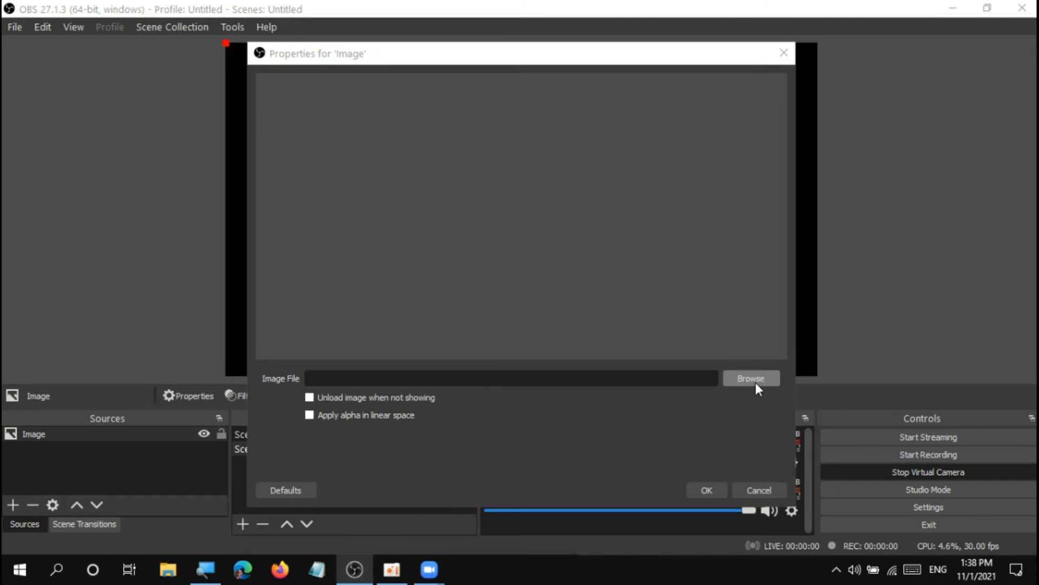
left_click(357, 351)
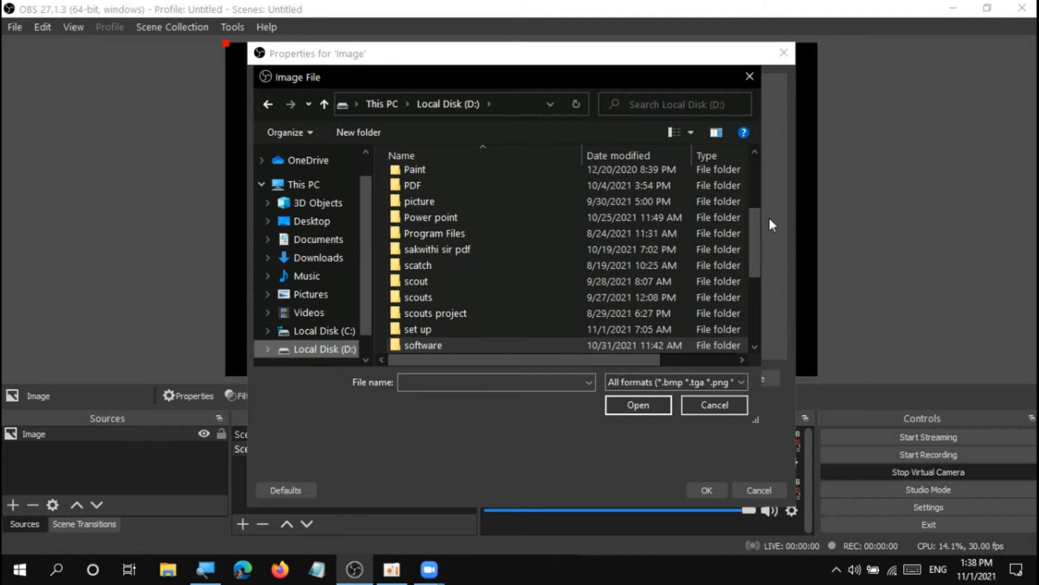
left_click_drag(757, 253, 758, 324)
double_click(434, 248)
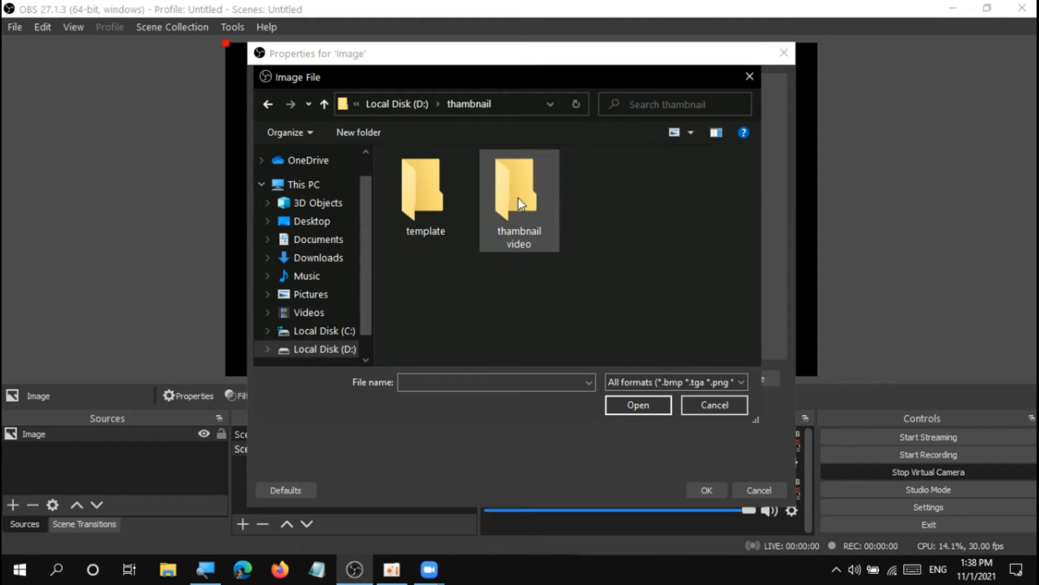
double_click(518, 199)
double_click(440, 293)
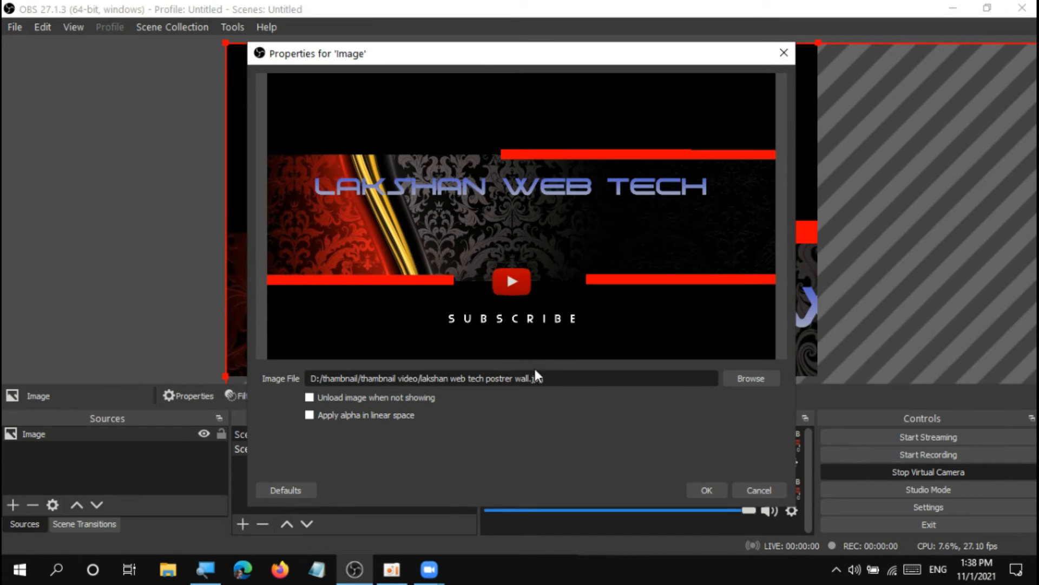
left_click(716, 490)
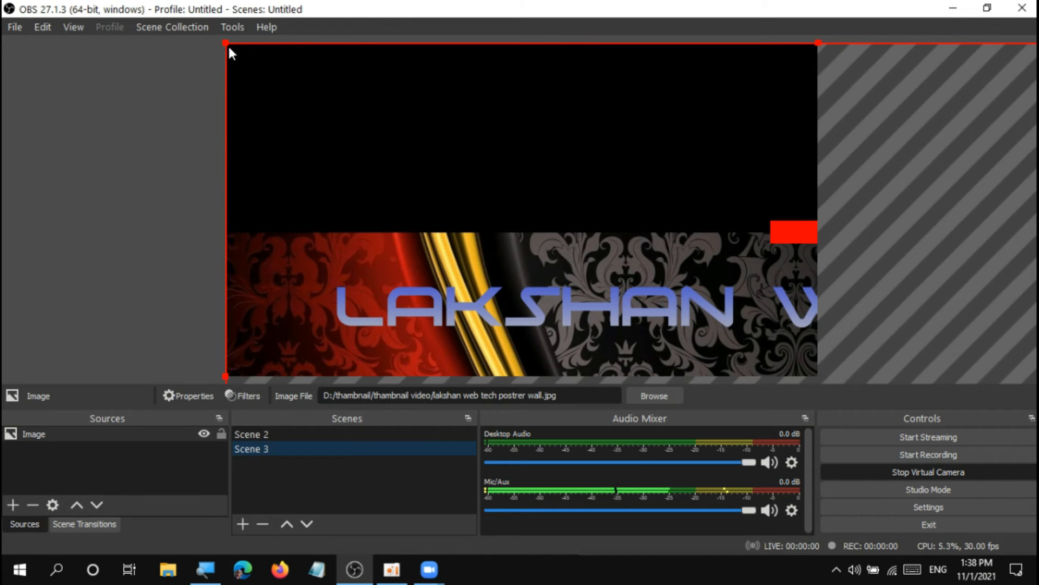
Scale and reposition the poster image to fill the whole canvas, and lock its source.
left_click_drag(224, 44, 292, 162)
left_click(261, 84)
left_click(267, 79)
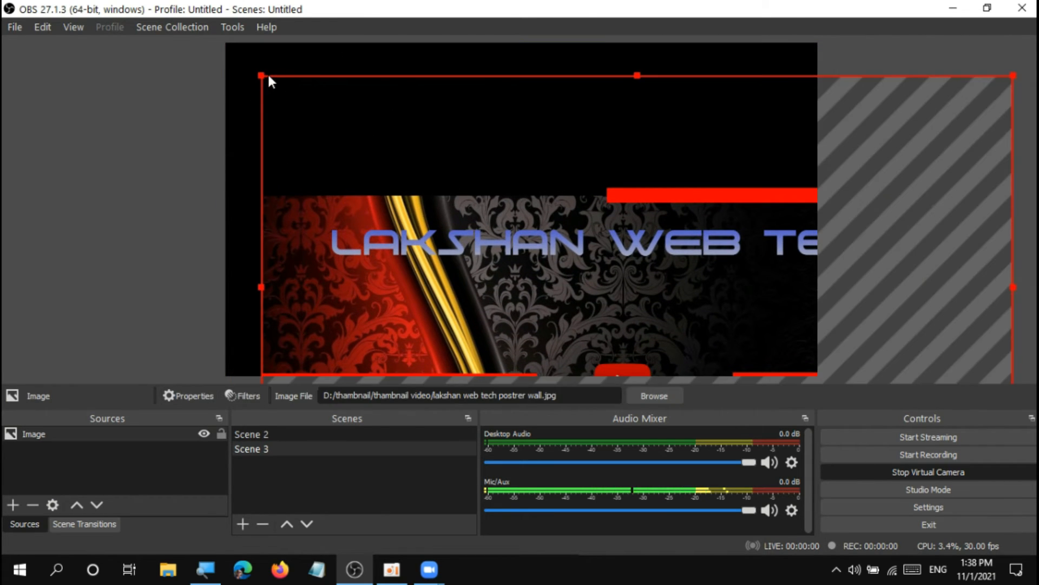
left_click_drag(262, 75, 447, 190)
left_click_drag(640, 312, 424, 178)
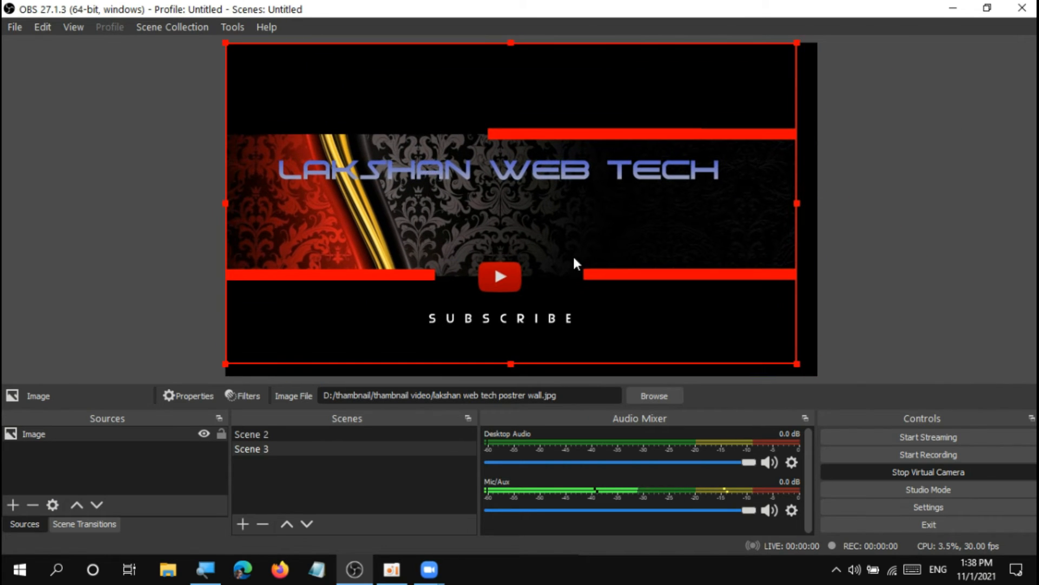
left_click_drag(796, 366, 818, 375)
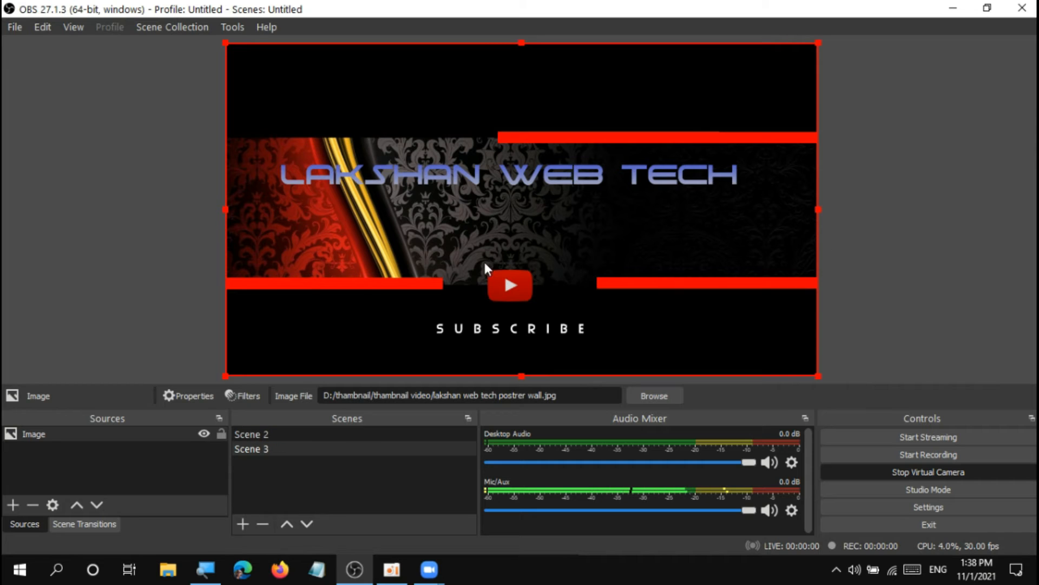
left_click(223, 436)
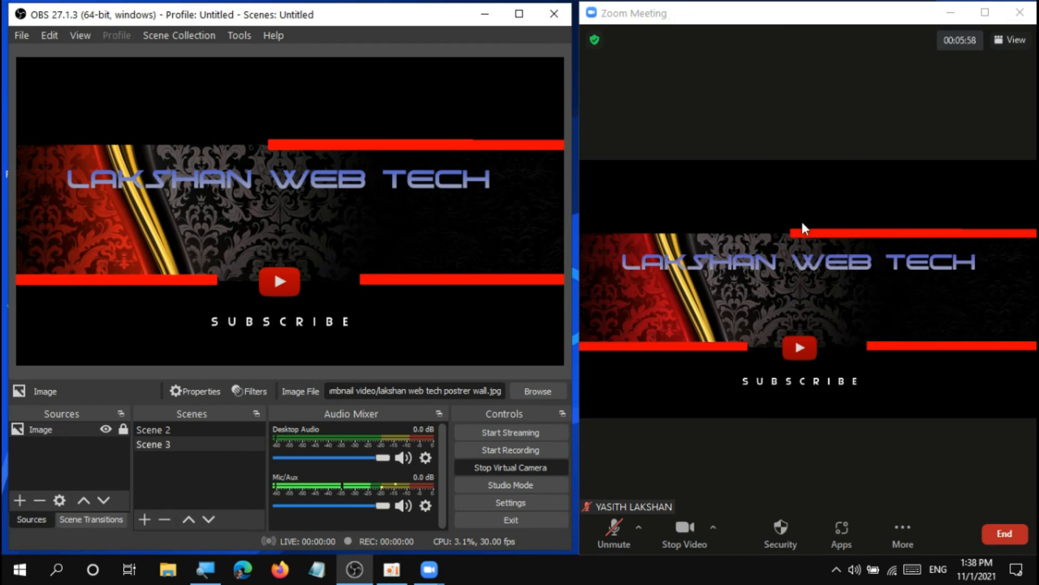
View the Zoom meeting feed at full window size, briefly unmuting the microphone and muting it again.
left_click(985, 12)
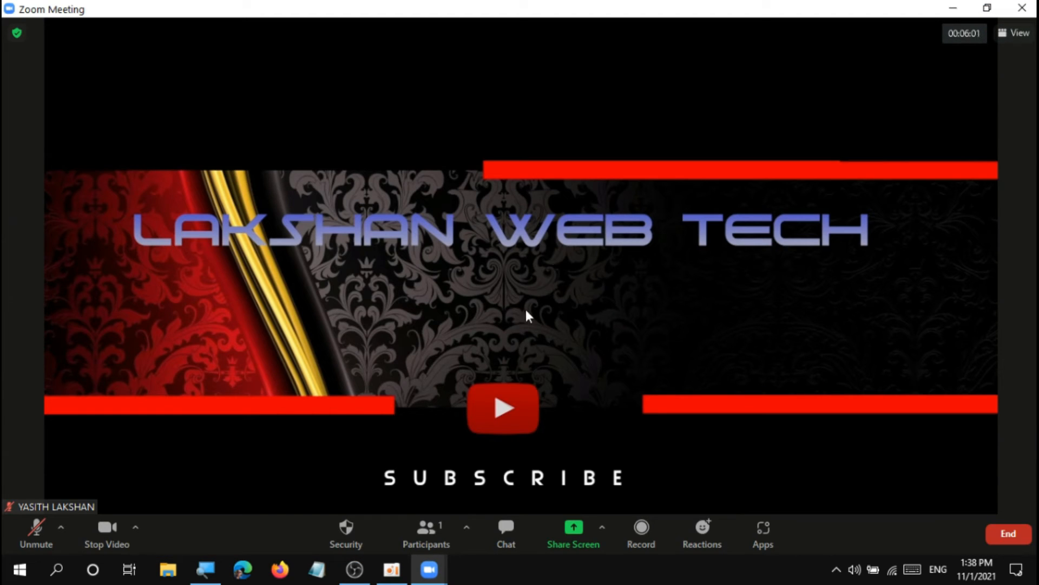
left_click(33, 539)
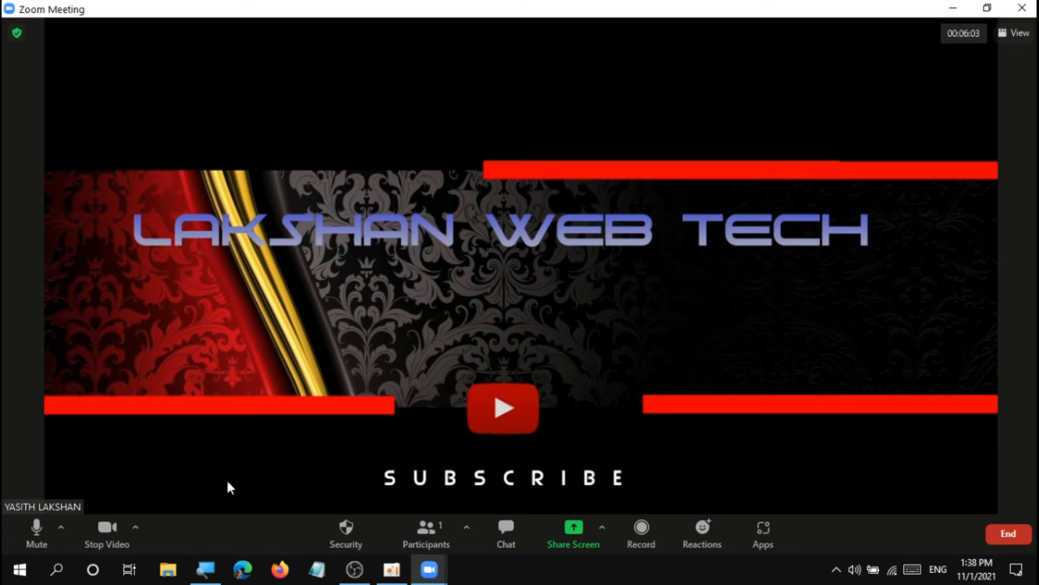
left_click(30, 541)
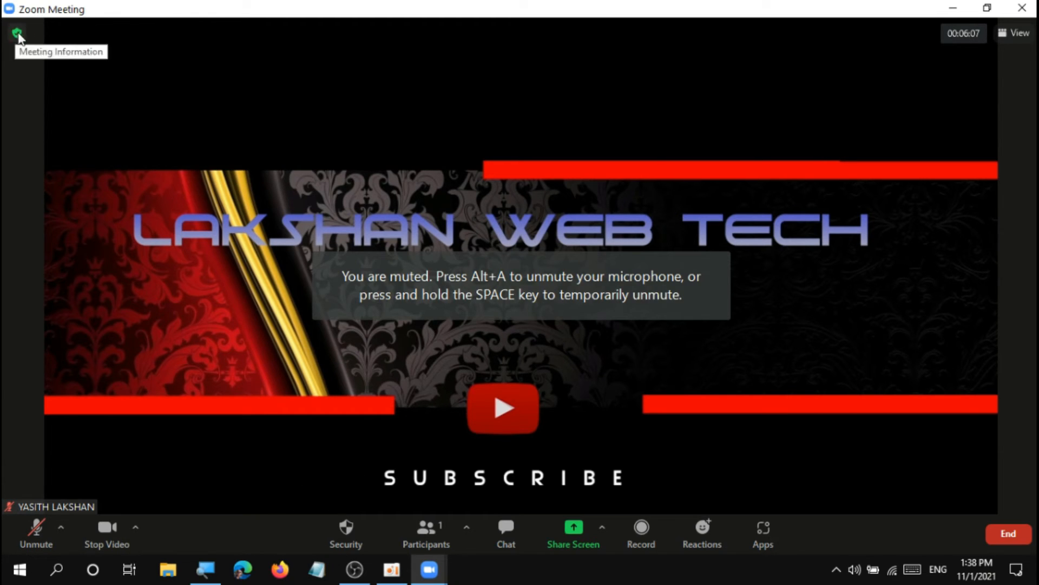
Examine the meeting information, its statistics settings and the additional meeting options, restoring the Zoom window beside OBS.
left_click(17, 33)
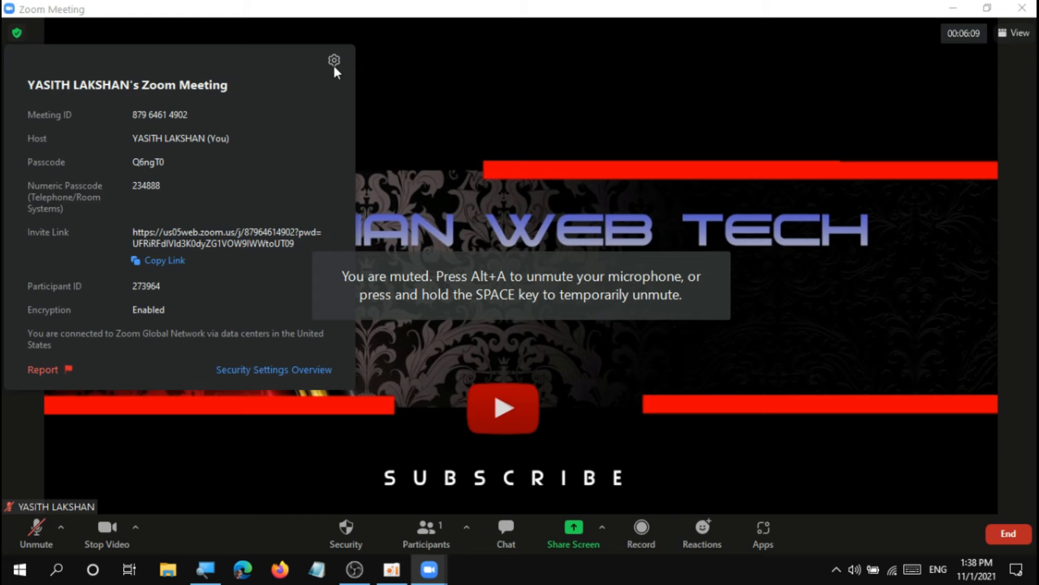
left_click(334, 60)
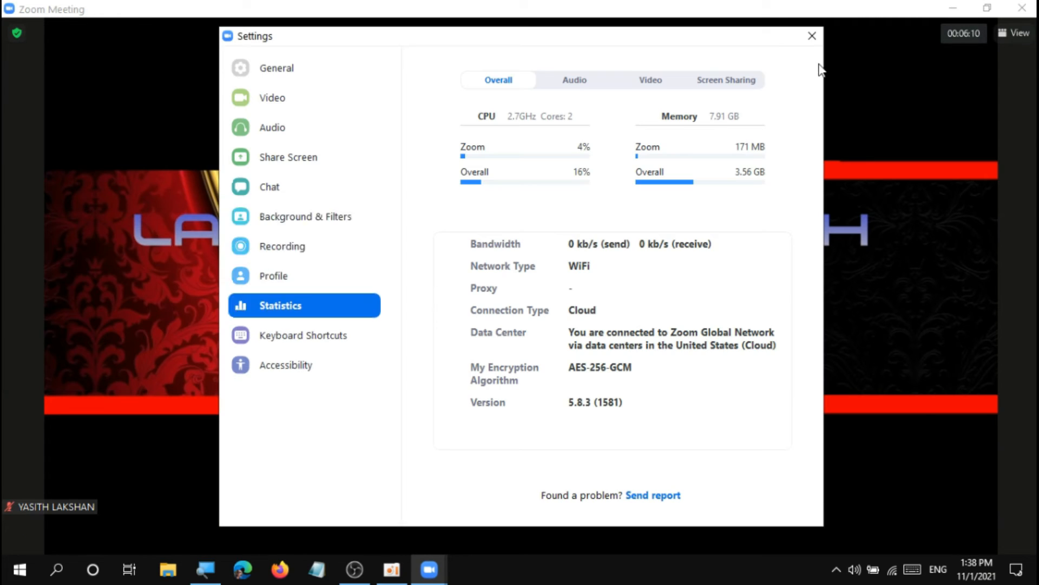
left_click(814, 35)
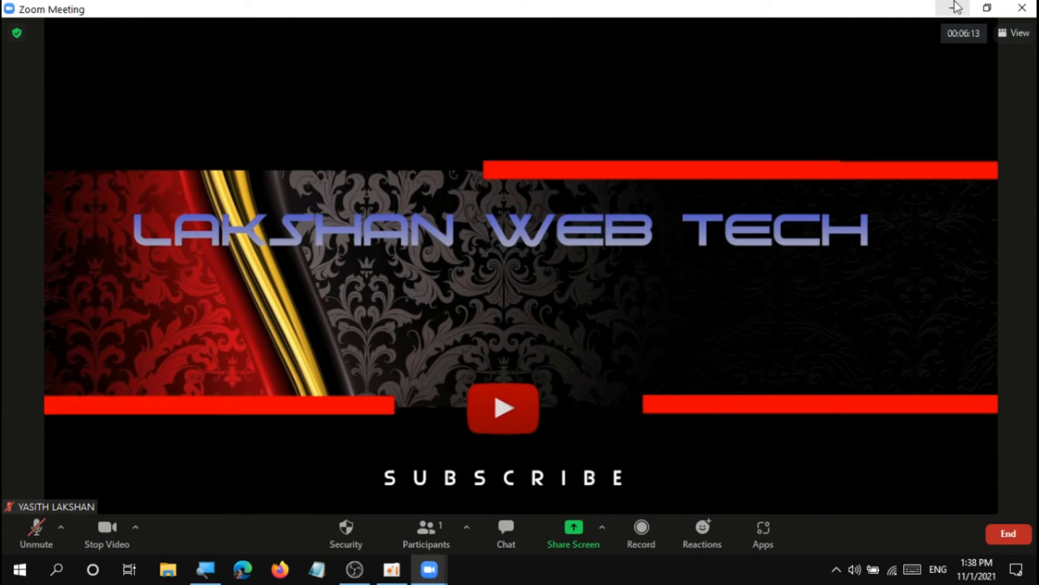
left_click(986, 8)
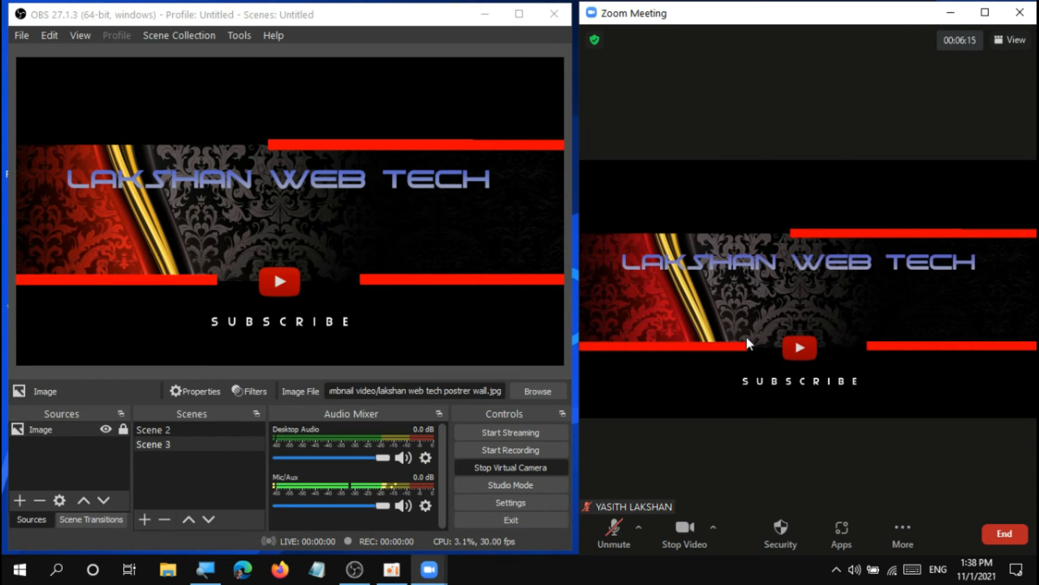
left_click(918, 544)
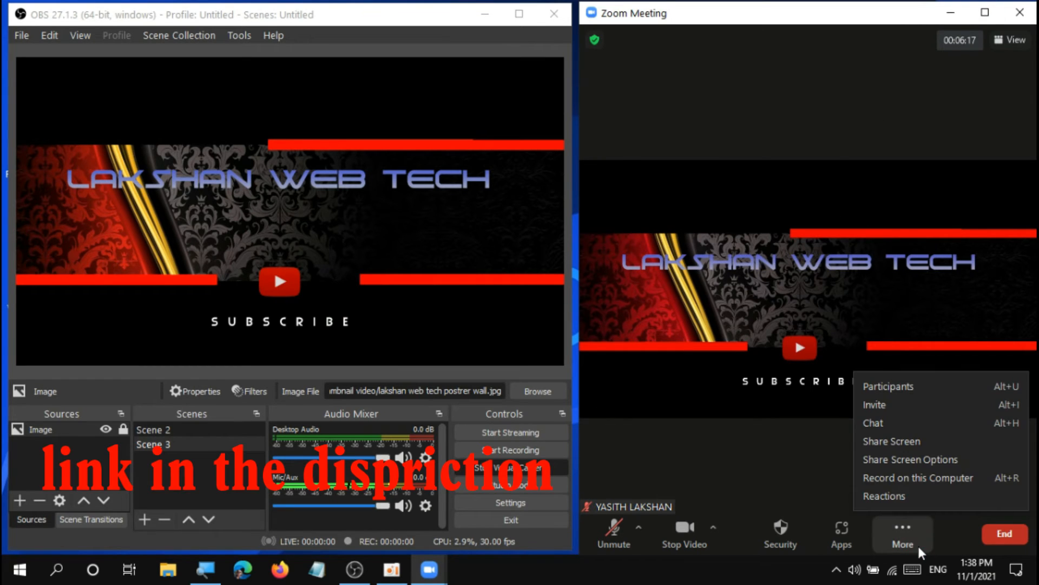
left_click(758, 329)
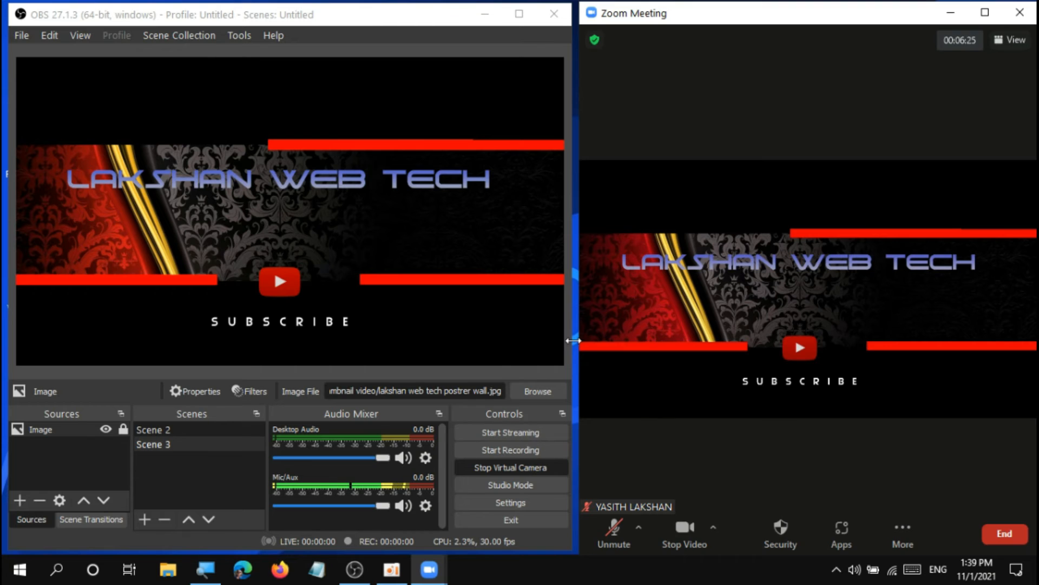
Enlarge the OBS window and remove the poster image's Scene 3 from the scene list.
left_click(519, 13)
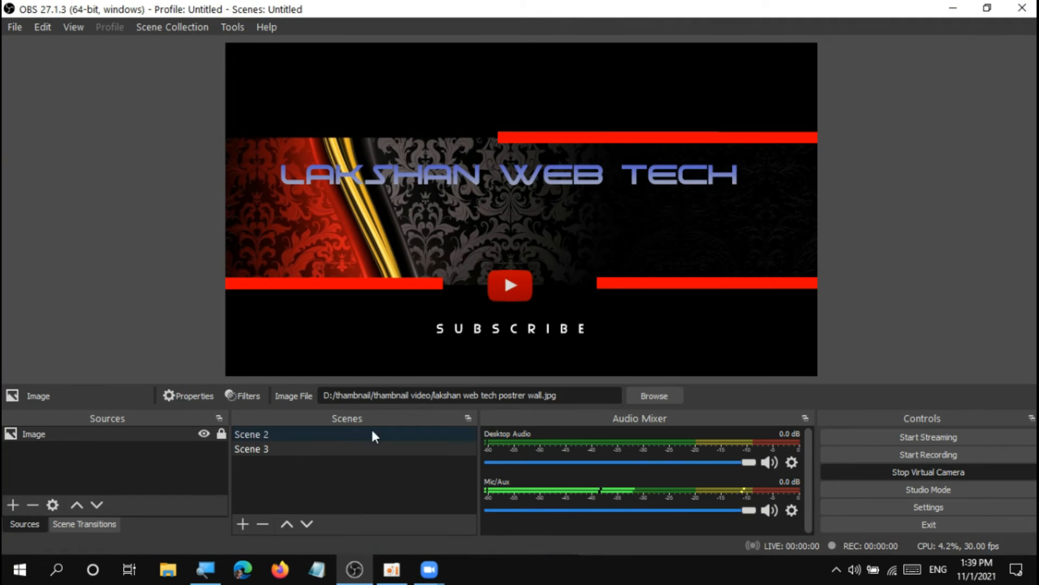
left_click(327, 449)
right_click(326, 446)
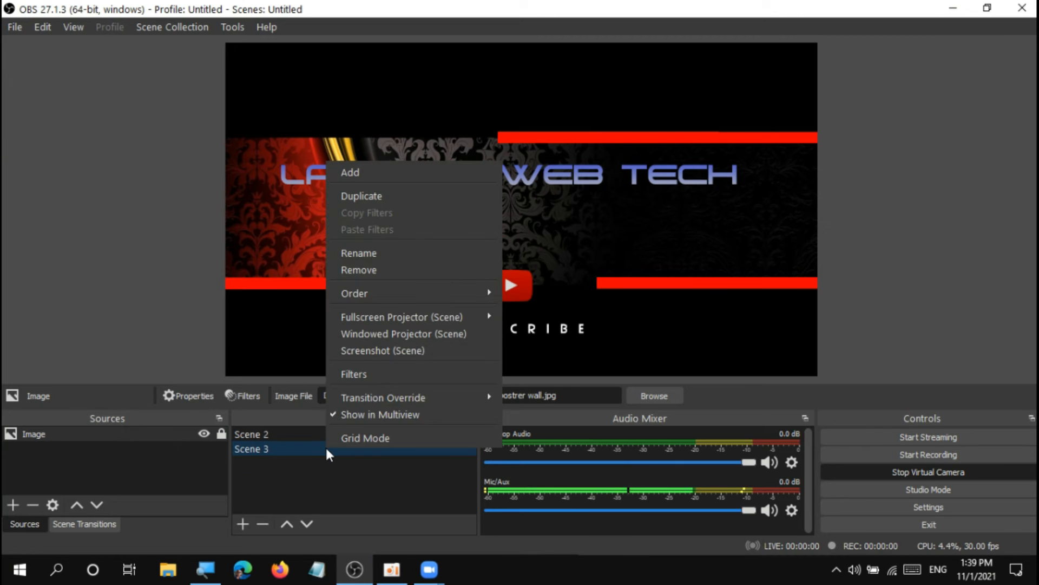
left_click(408, 271)
left_click(554, 306)
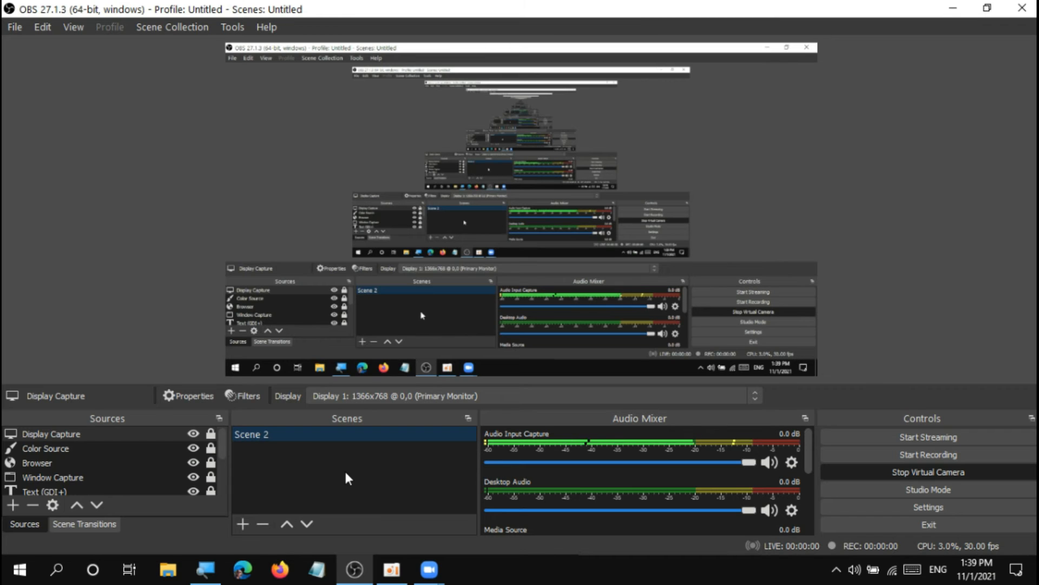
Add an empty Scene 3 and create a new media source in it under the suggested name.
left_click(249, 522)
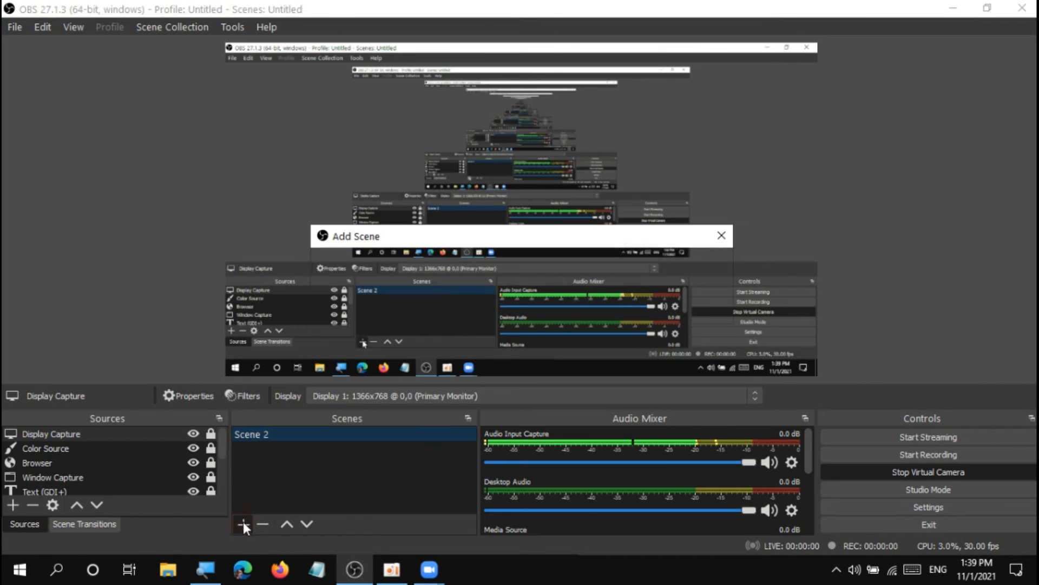
left_click(496, 310)
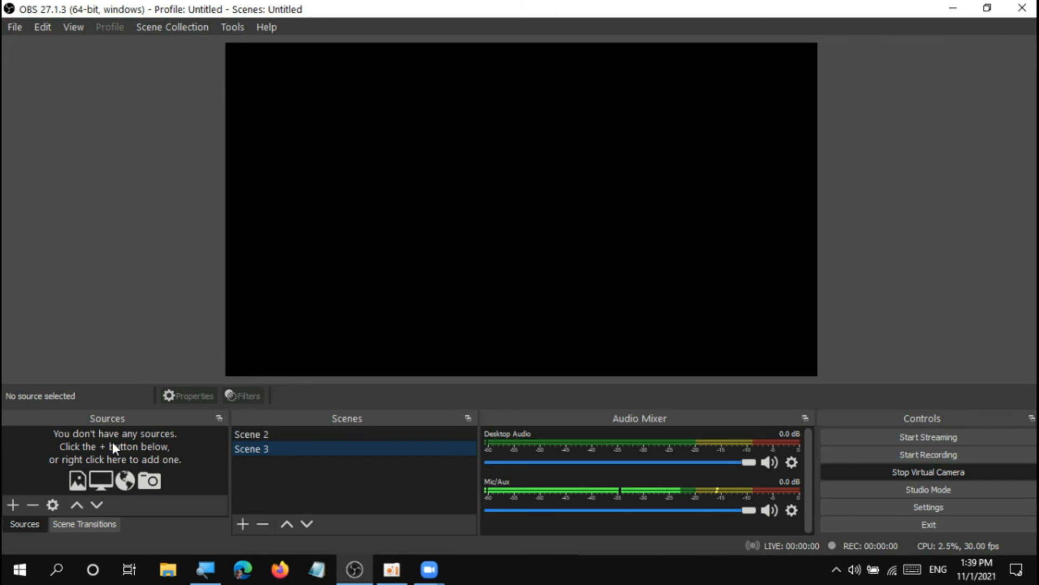
left_click(9, 509)
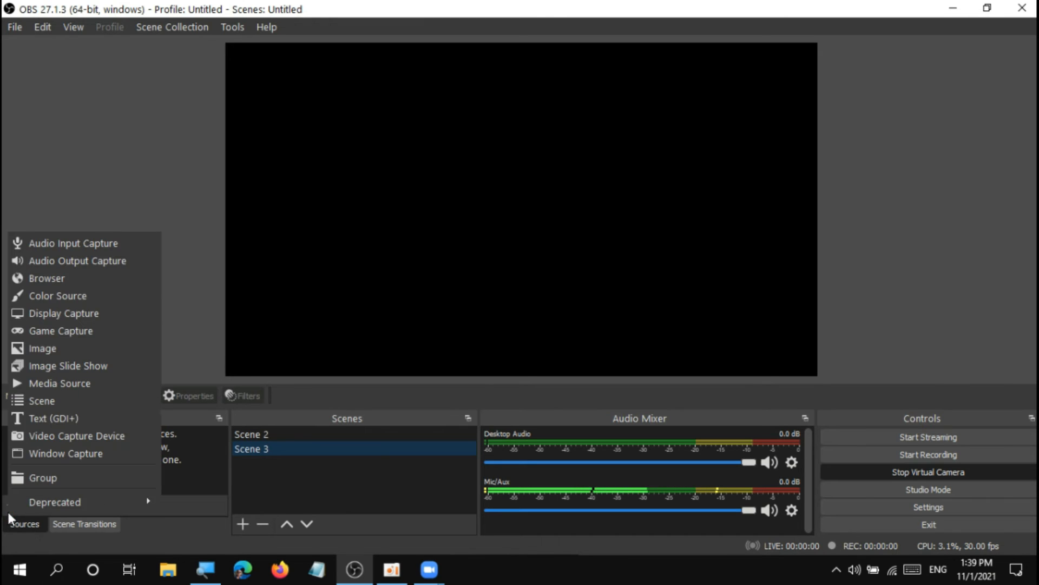
left_click(76, 377)
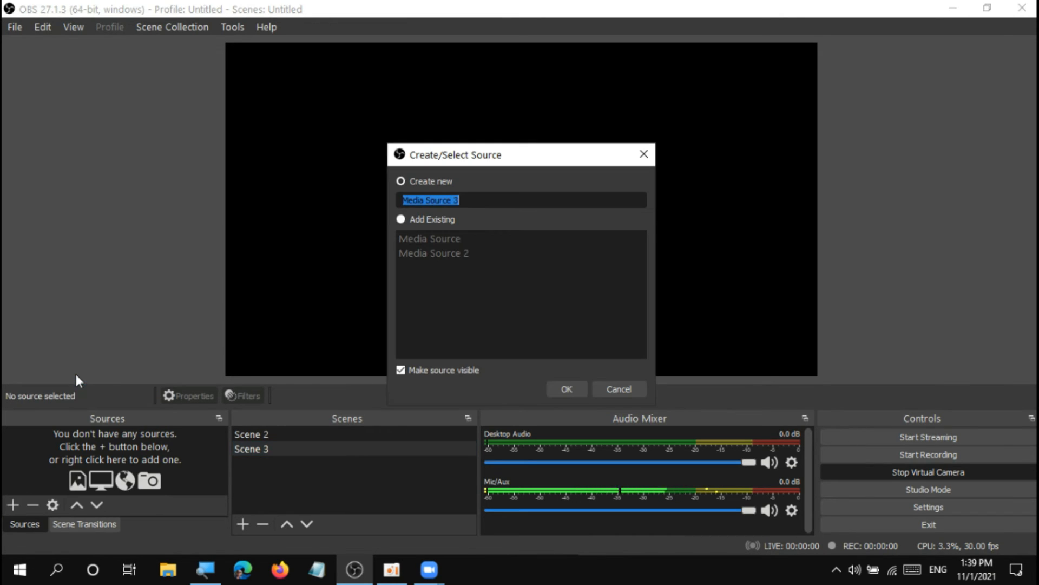
left_click(565, 389)
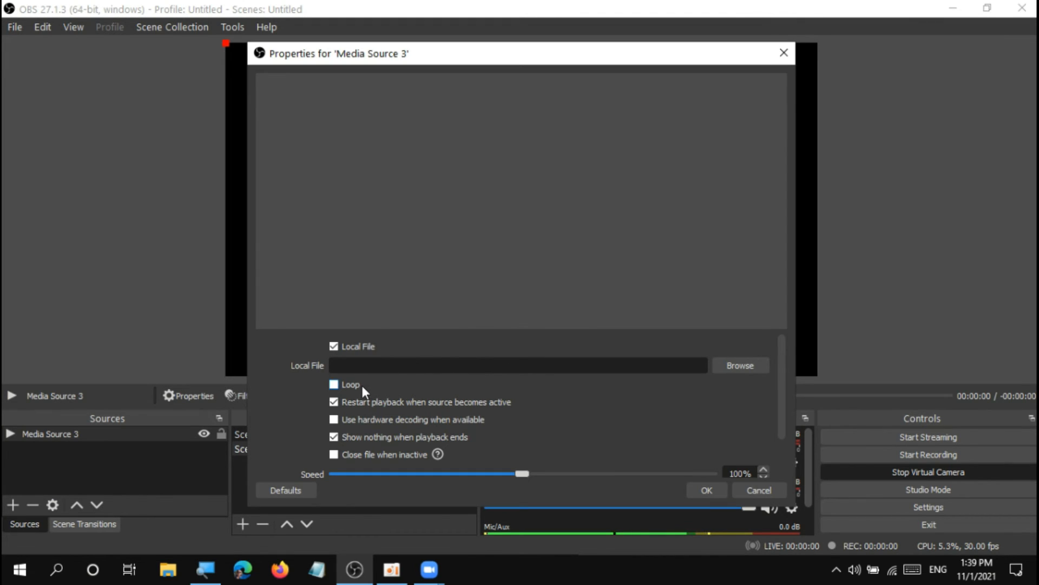
Load lakshan web tech in intro.mp4 from the lakshan web tech intro videos folder into the media source with looping enabled.
left_click(725, 365)
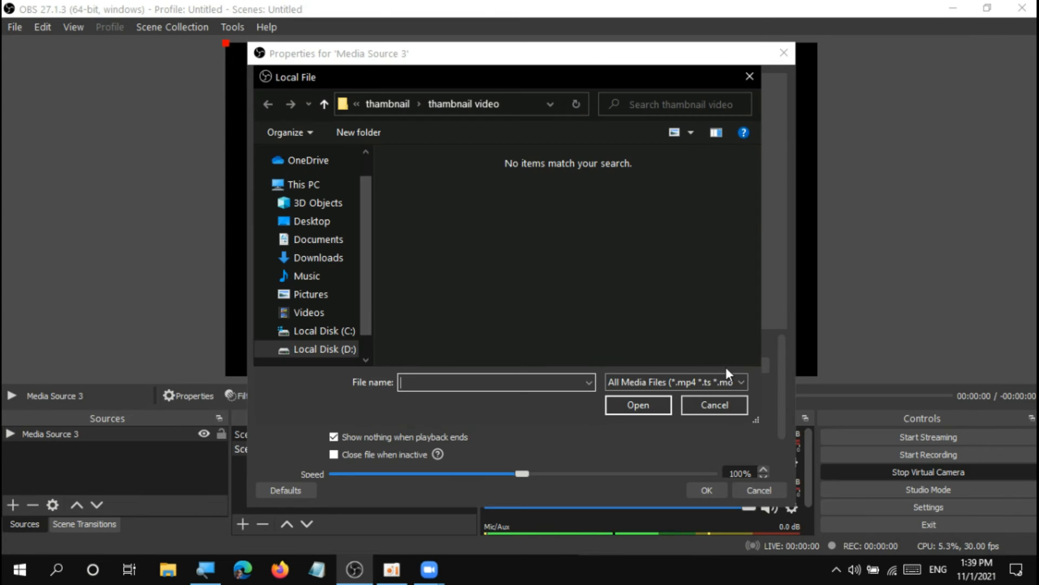
left_click(317, 99)
left_click(317, 99)
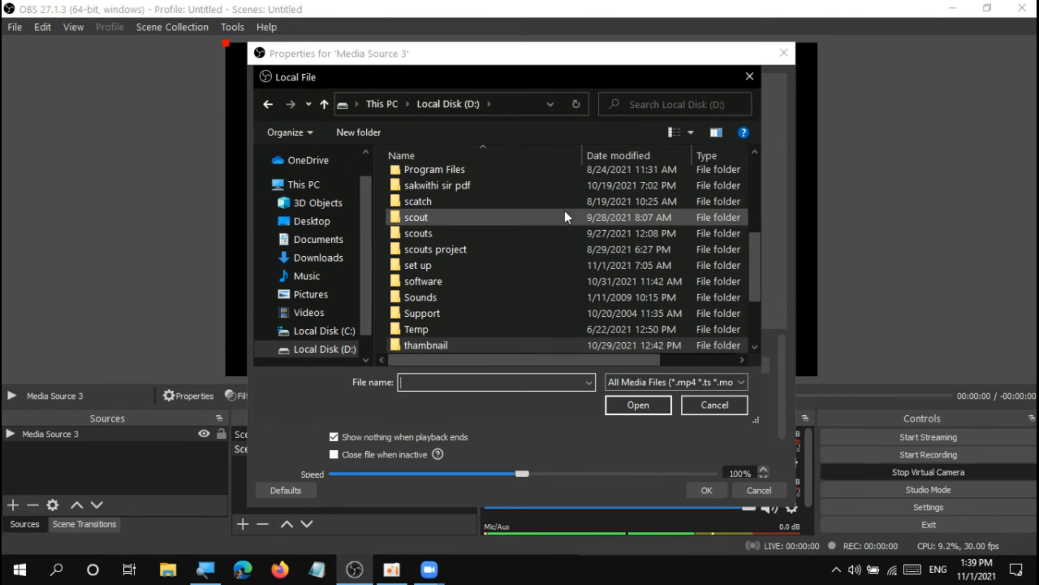
left_click_drag(759, 258, 760, 319)
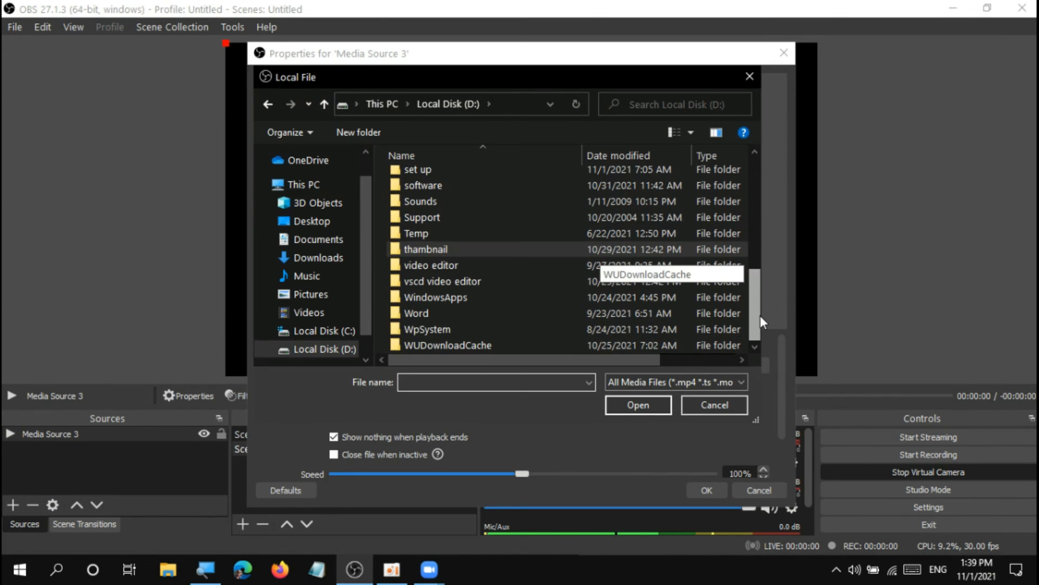
double_click(571, 281)
double_click(411, 179)
double_click(411, 179)
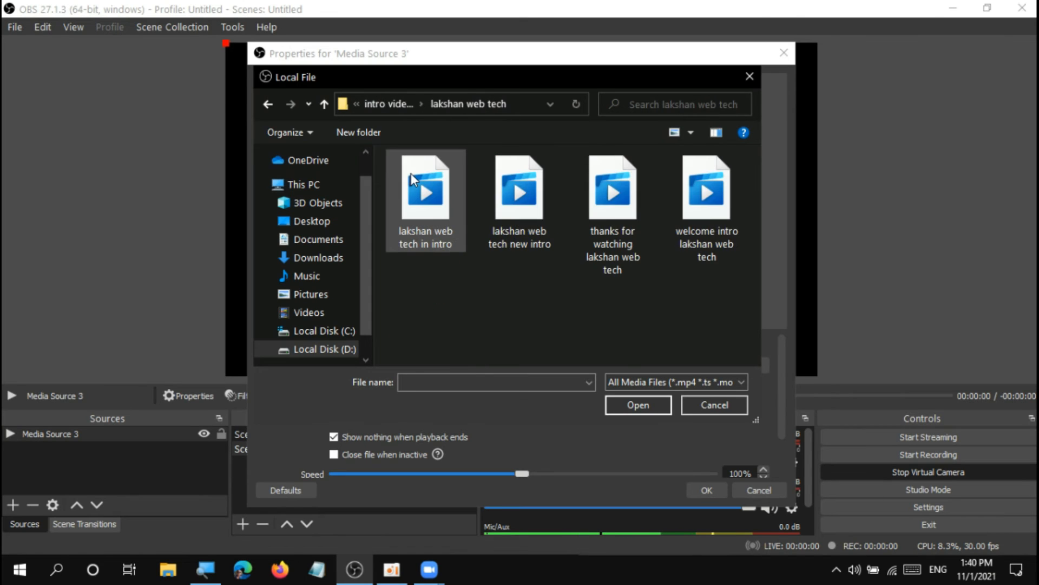
double_click(410, 174)
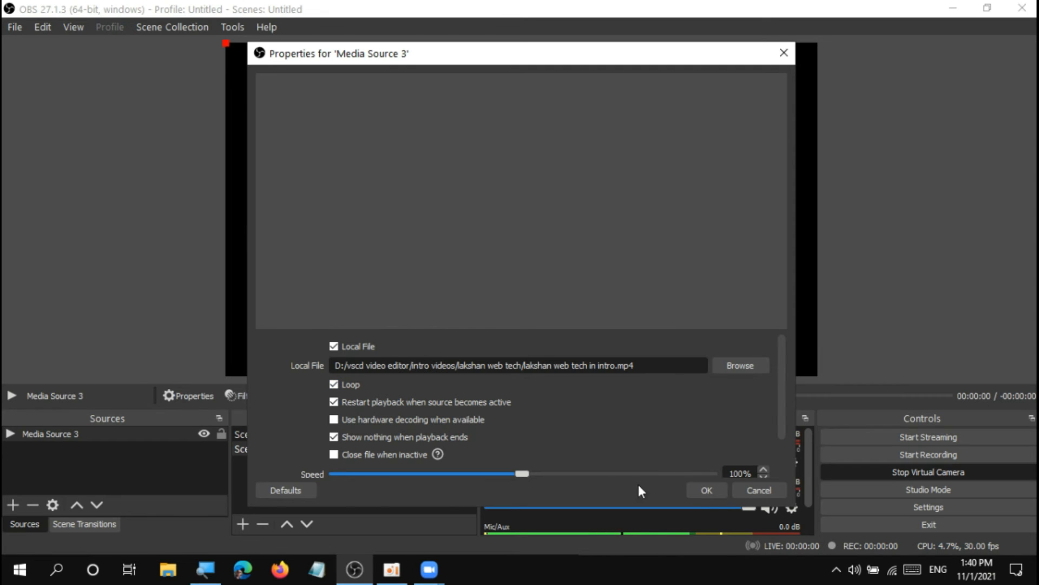
left_click_drag(782, 408, 781, 464)
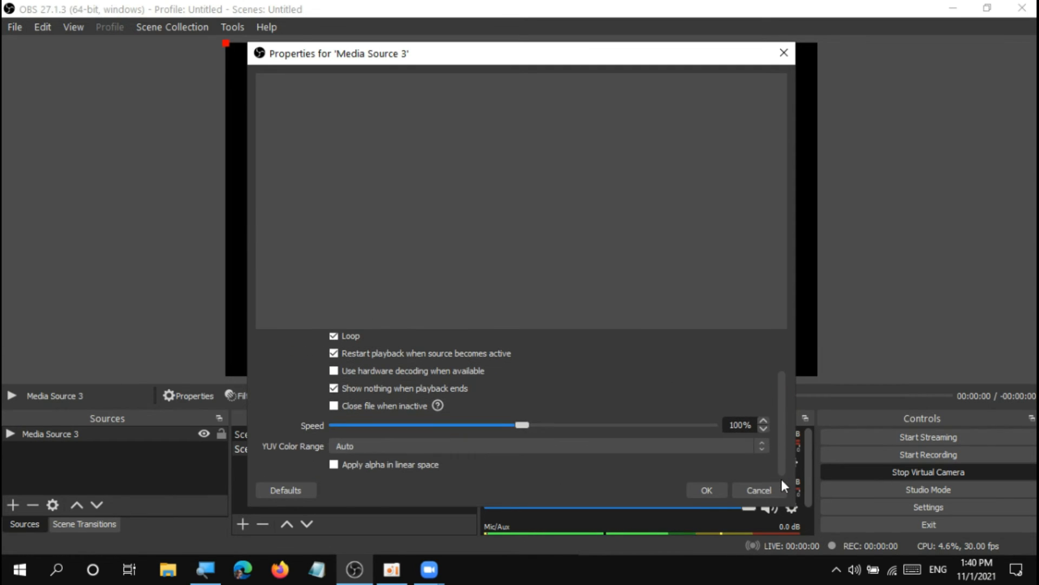
left_click(703, 489)
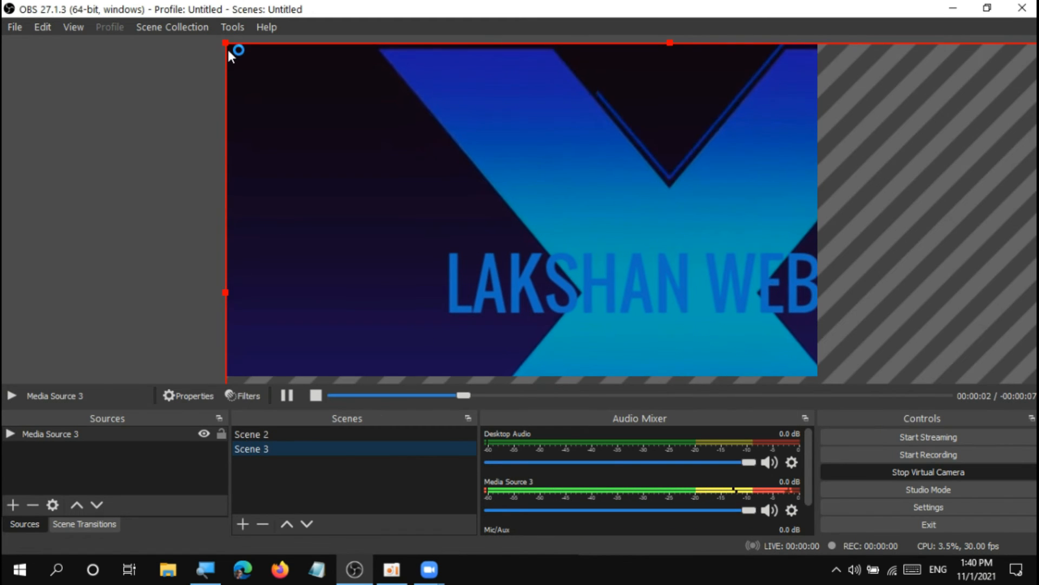
Scale the intro video in the preview to fill the whole canvas and lock its source.
left_click_drag(226, 42, 364, 137)
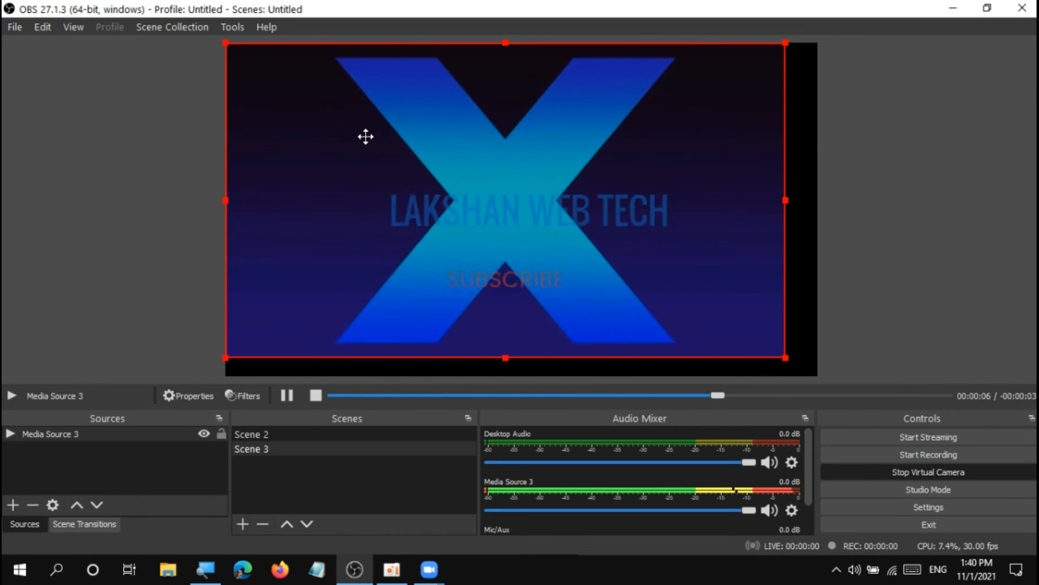
left_click_drag(786, 357, 818, 375)
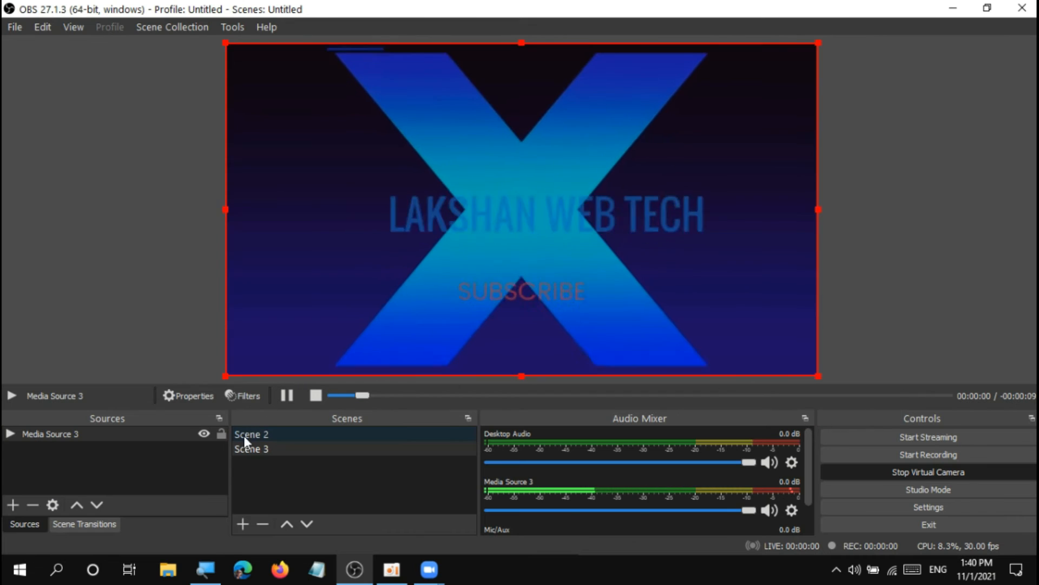
left_click(221, 434)
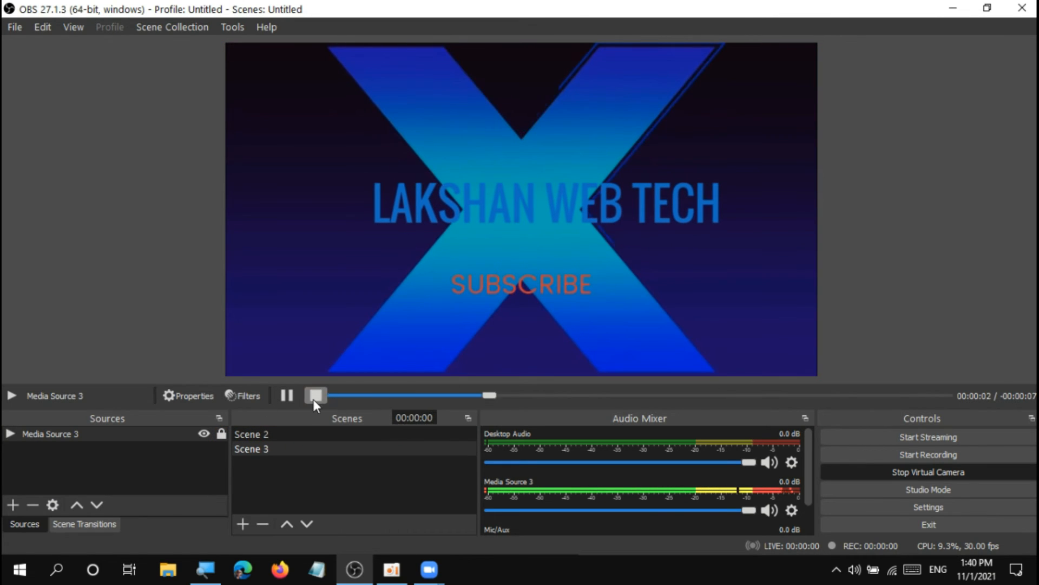
Stop the intro video's playback and place the Zoom meeting window beside a reduced OBS window.
left_click(316, 395)
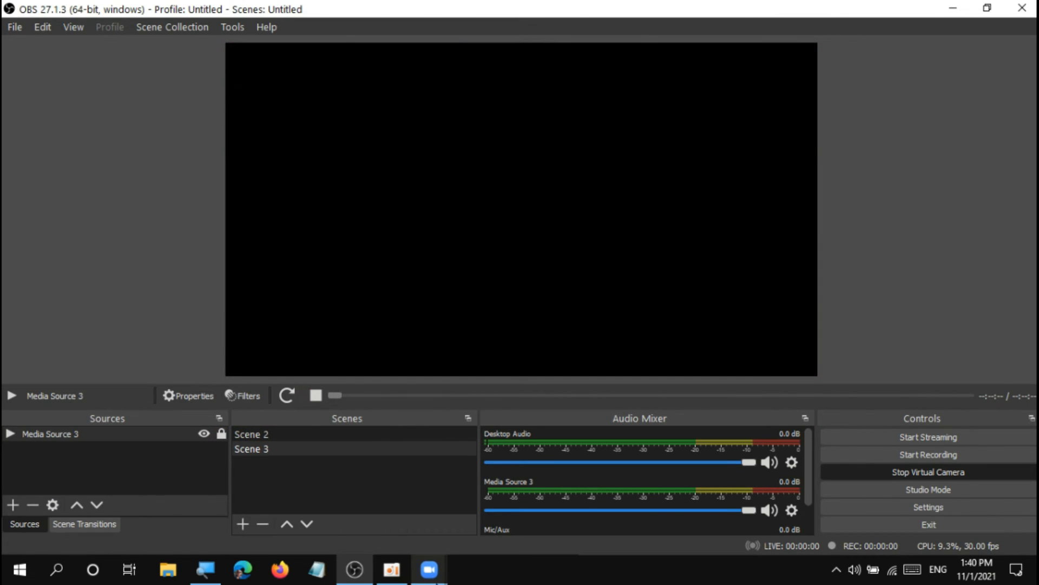
mouse_move(430, 570)
left_click(463, 528)
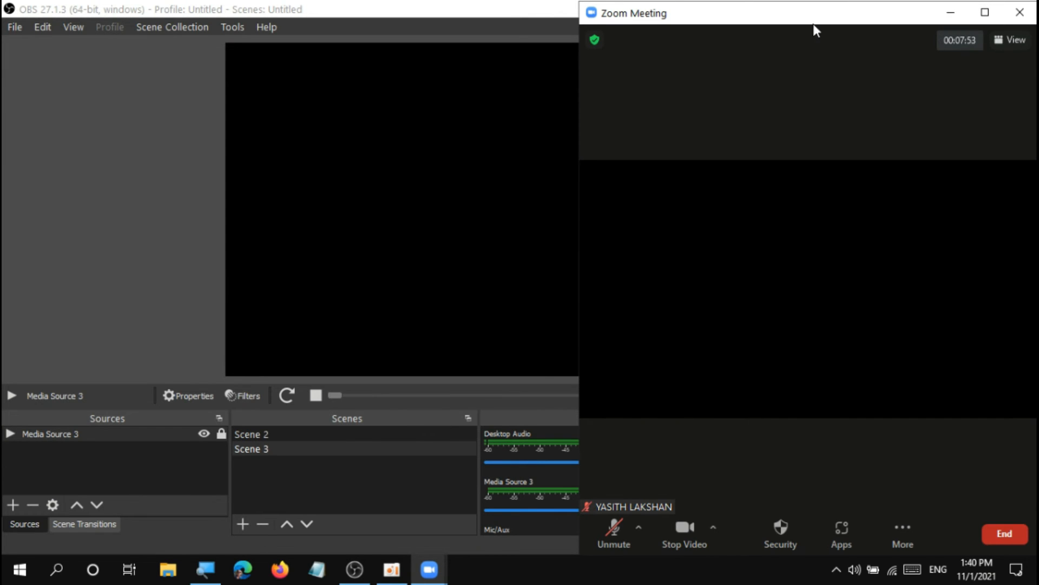
left_click_drag(931, 3, 931, 19)
left_click(988, 8)
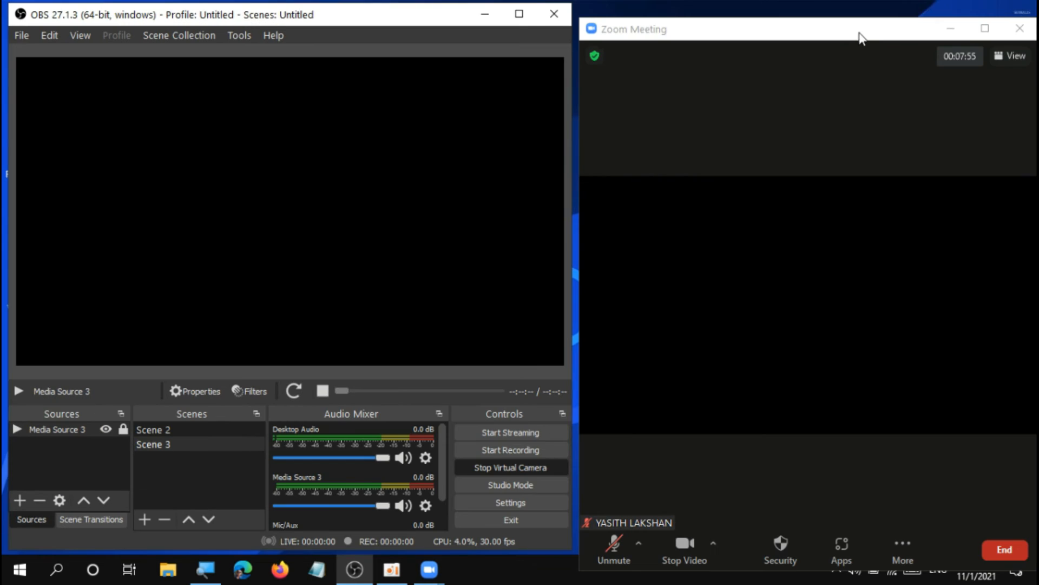
left_click(856, 24)
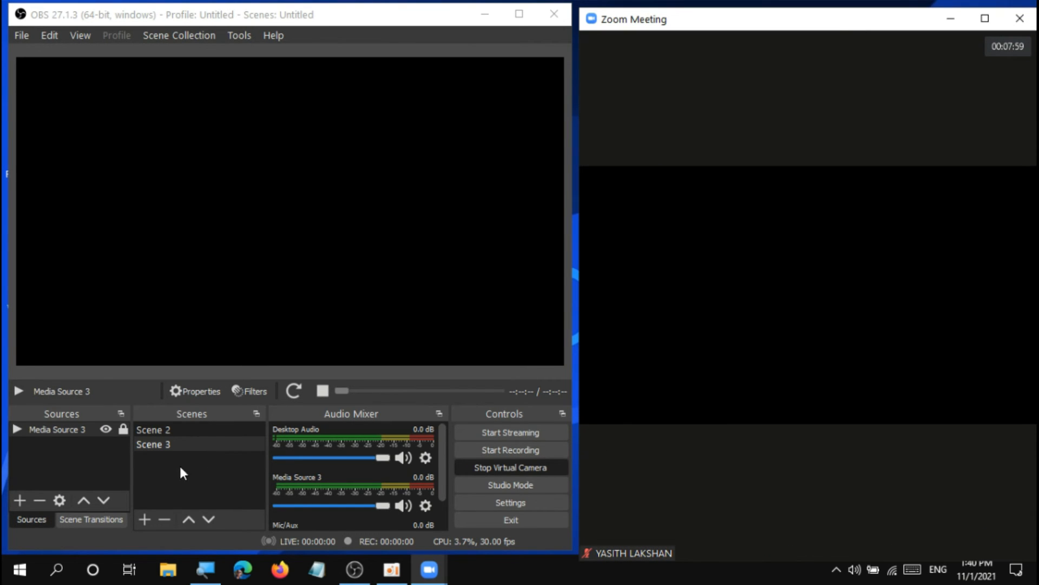
Restart the intro video in the enlarged OBS window and view it in the Zoom meeting beside a reduced OBS window.
left_click(519, 14)
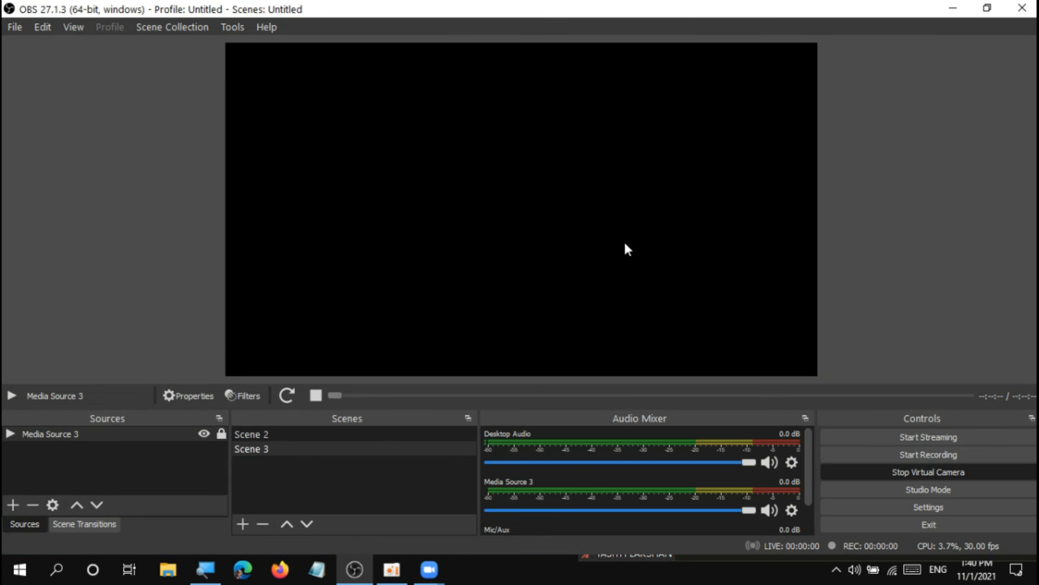
left_click(369, 448)
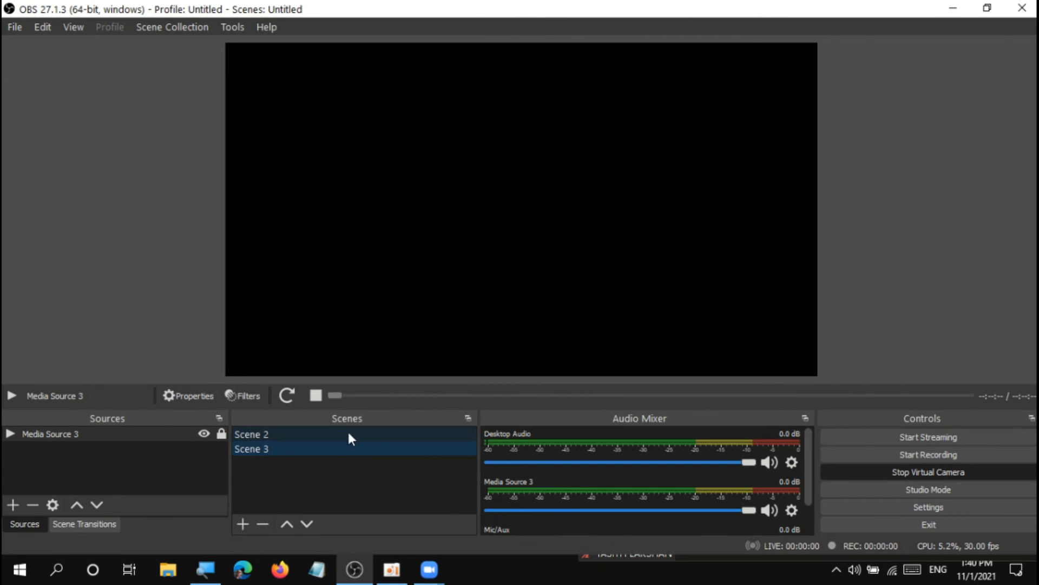
left_click(288, 396)
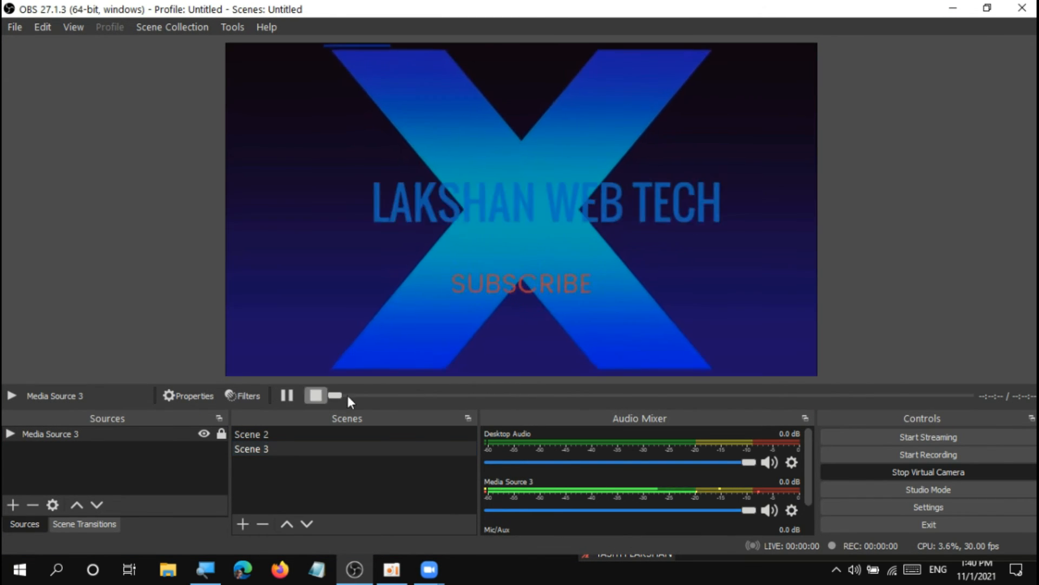
mouse_move(429, 569)
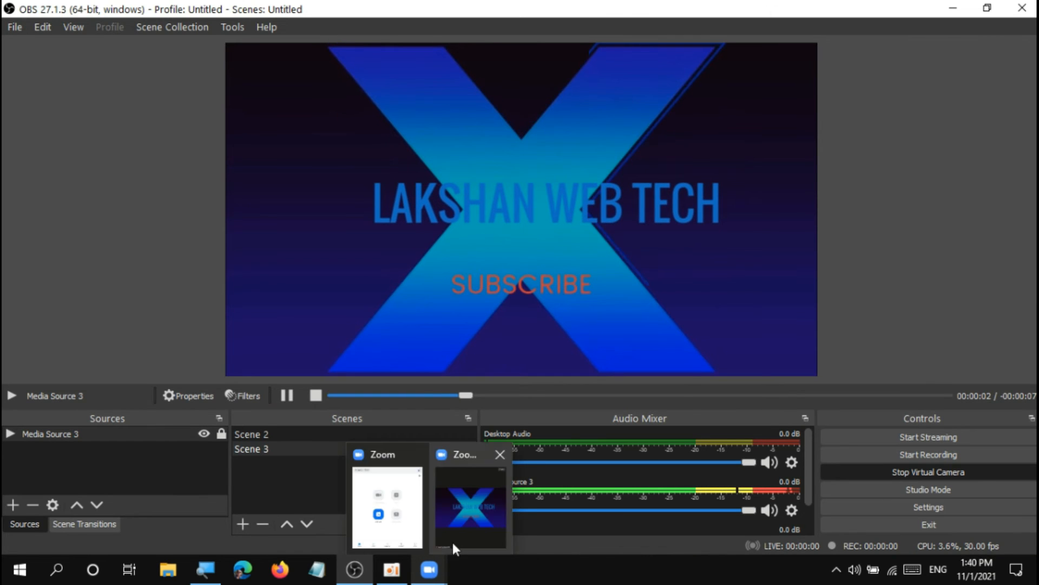
left_click(454, 539)
left_click(988, 4)
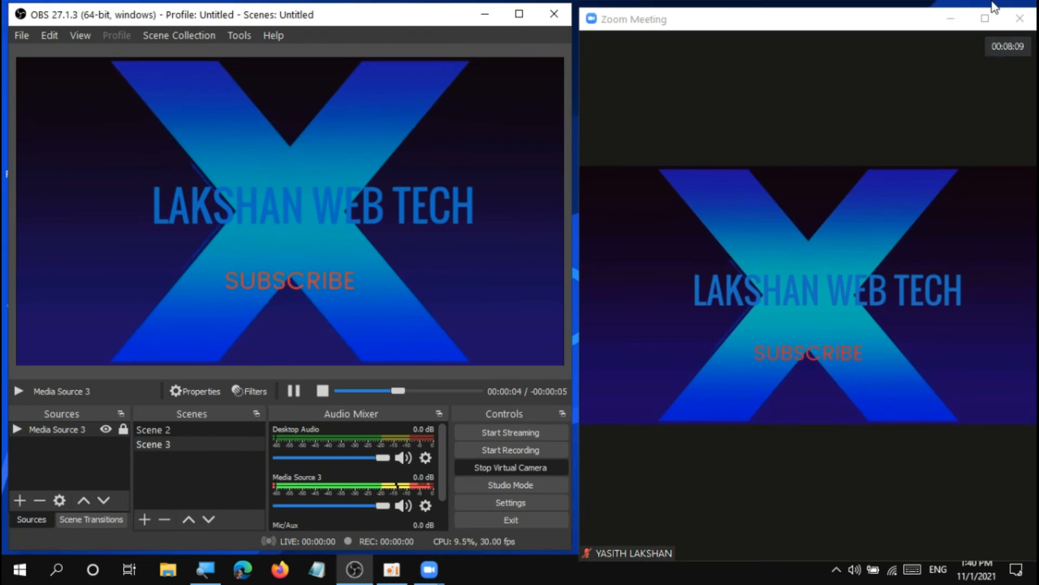
left_click(718, 7)
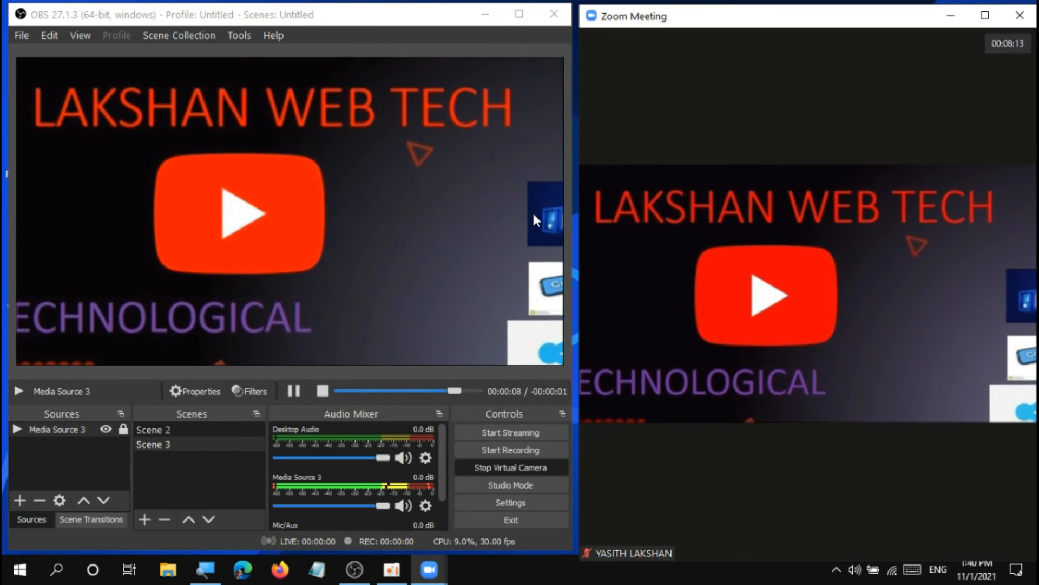
Turn on Studio Mode in the enlarged OBS window and compare its reduced view with the Zoom meeting feed.
left_click(533, 22)
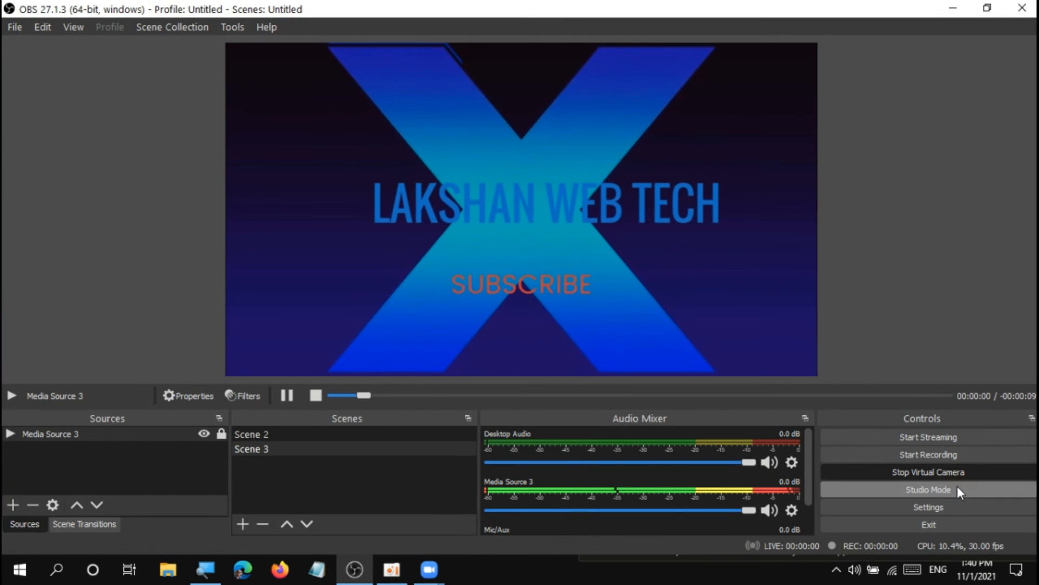
left_click(957, 487)
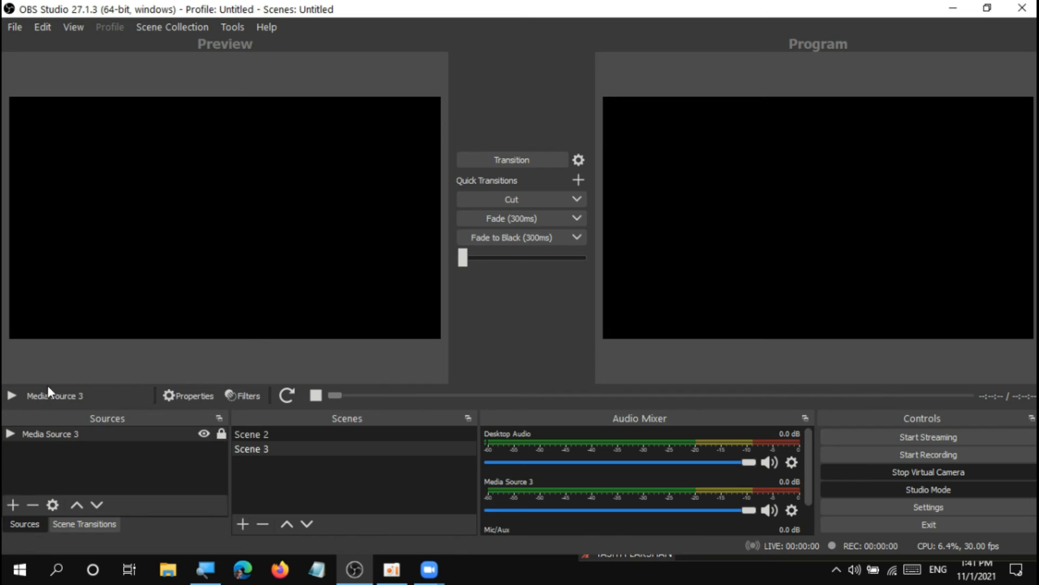
mouse_move(433, 571)
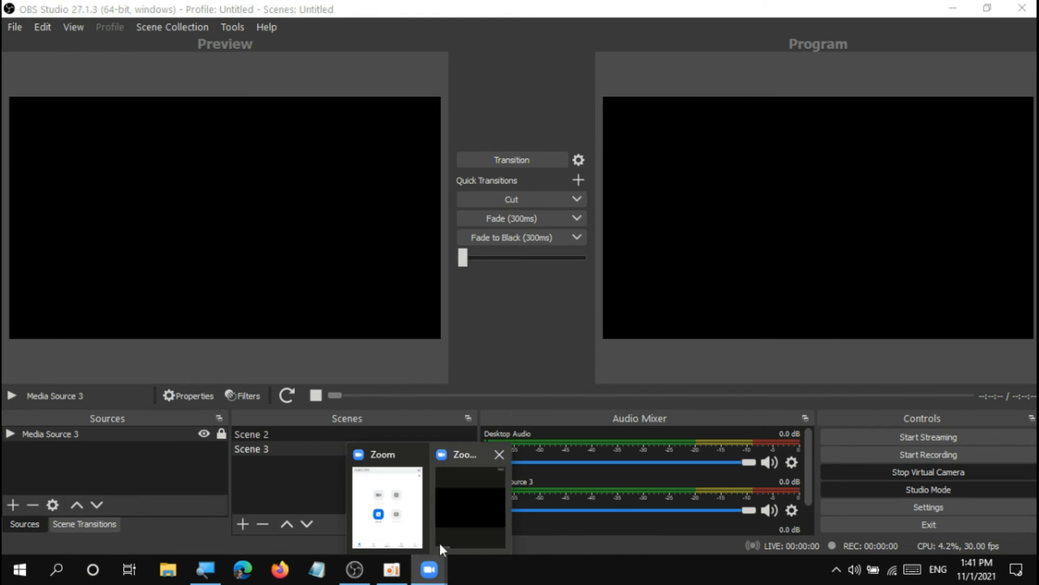
left_click(440, 529)
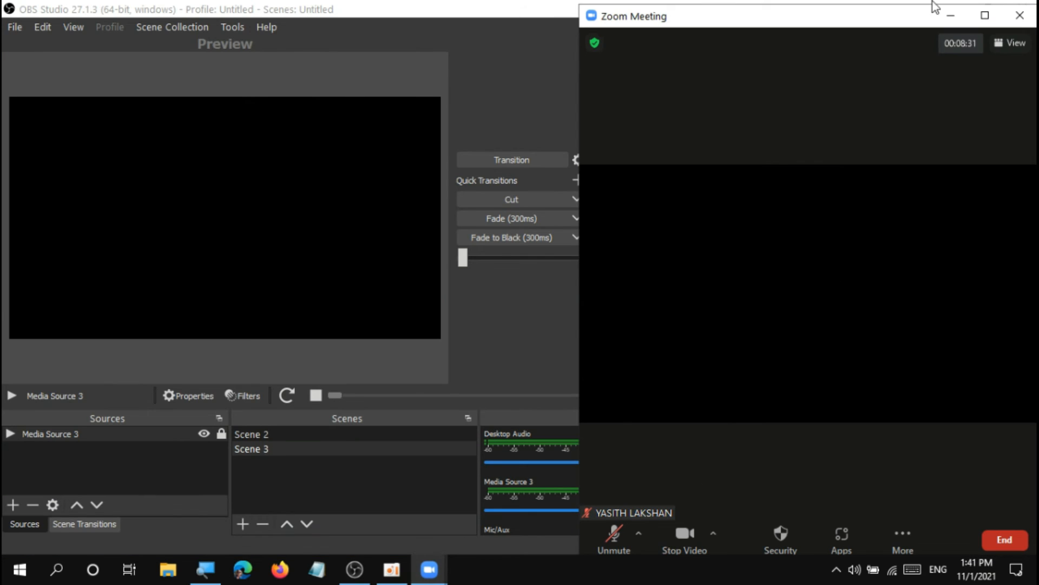
left_click_drag(899, 13, 859, 19)
left_click(990, 8)
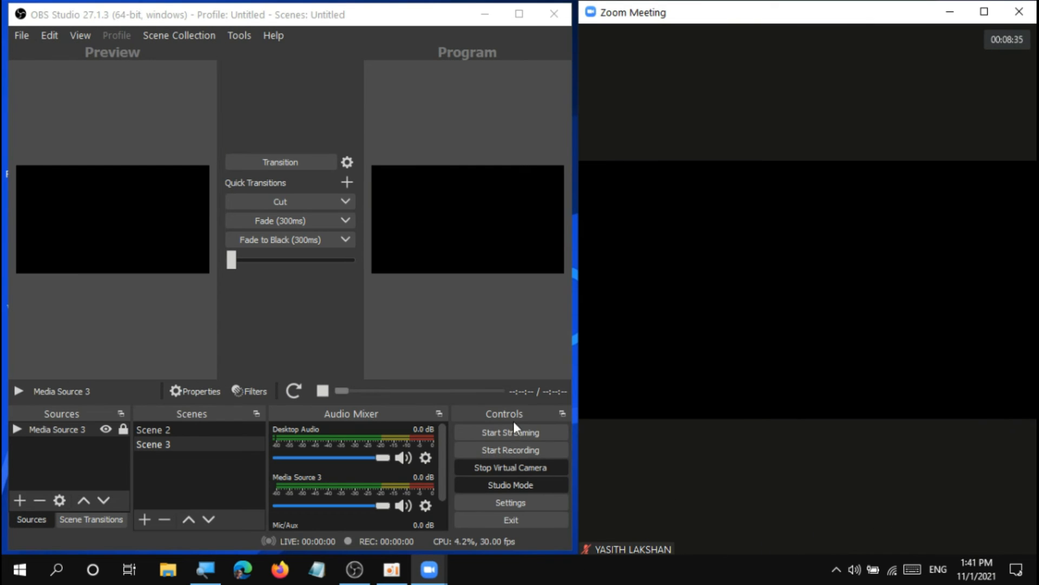
End the Zoom meeting for all participants and close the Zoom home window.
mouse_move(605, 306)
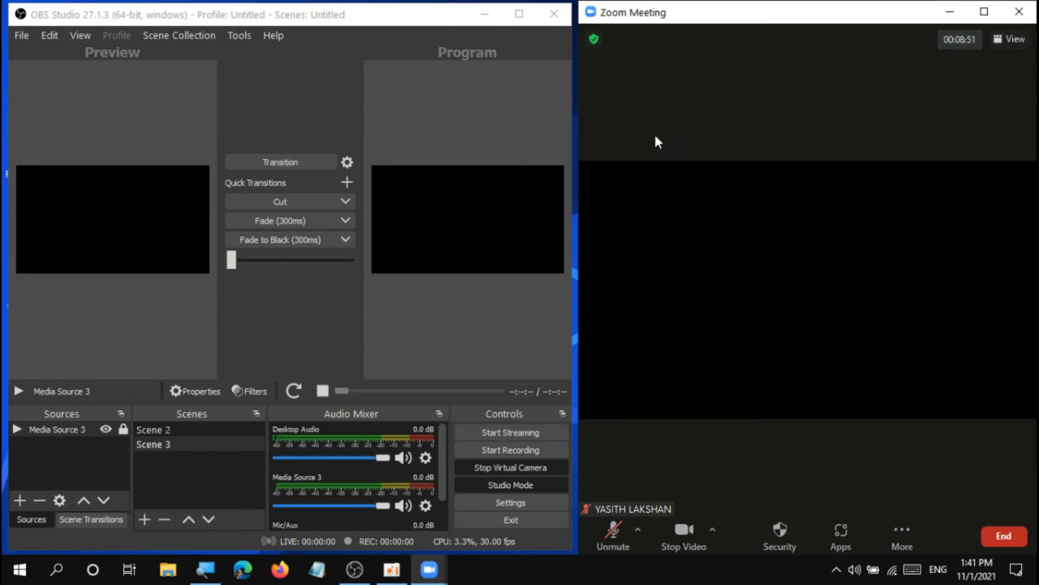
left_click(990, 536)
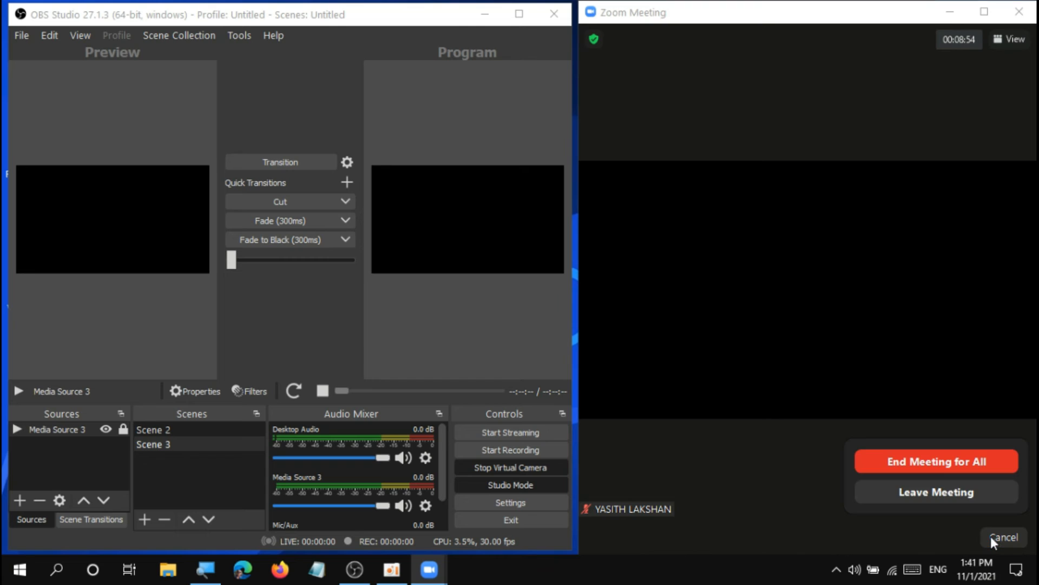
left_click(925, 459)
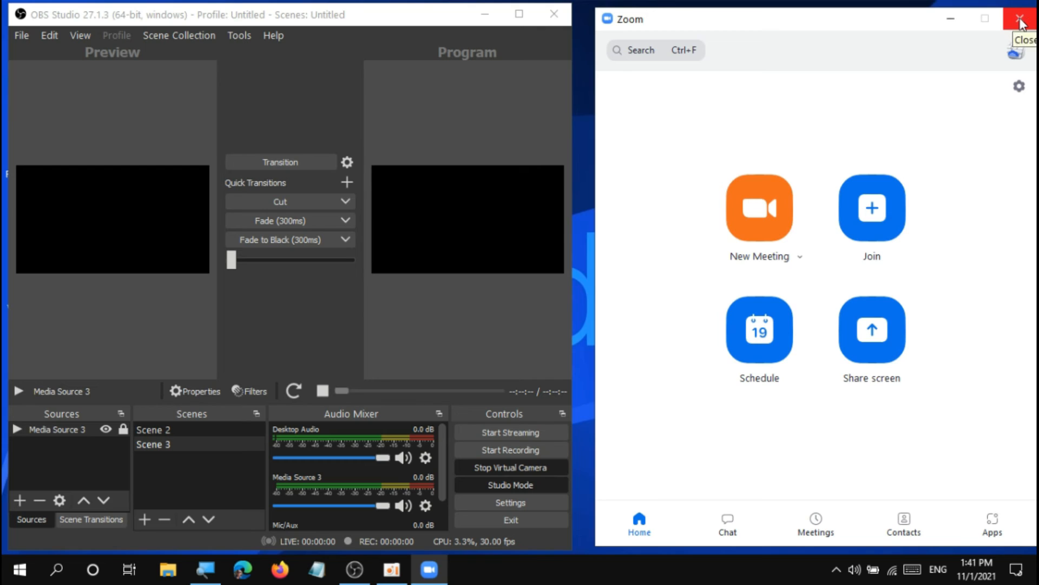
left_click(1027, 21)
Enlarge the OBS window and turn off Studio Mode.
left_click(519, 14)
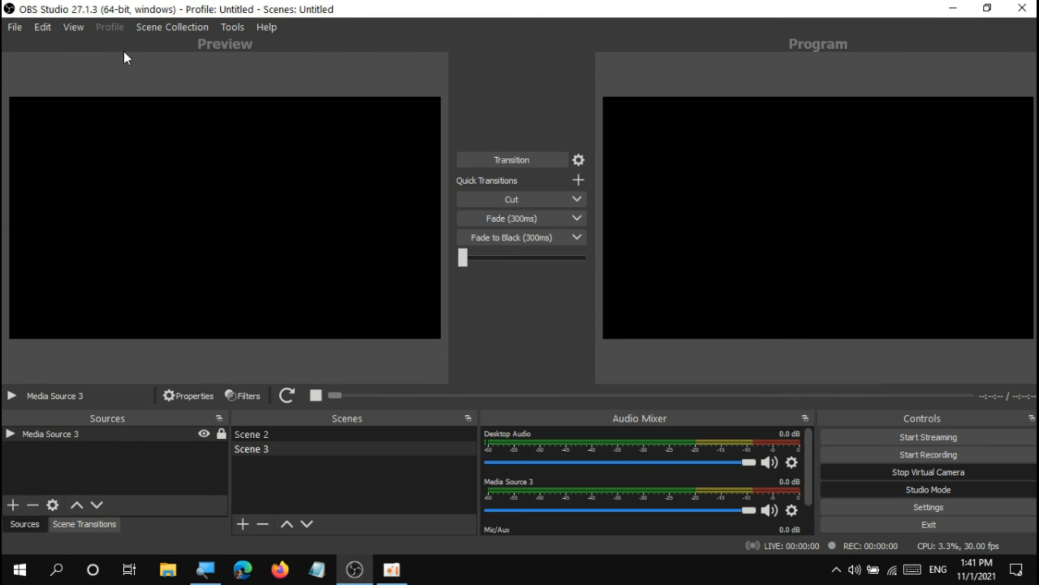
left_click(946, 489)
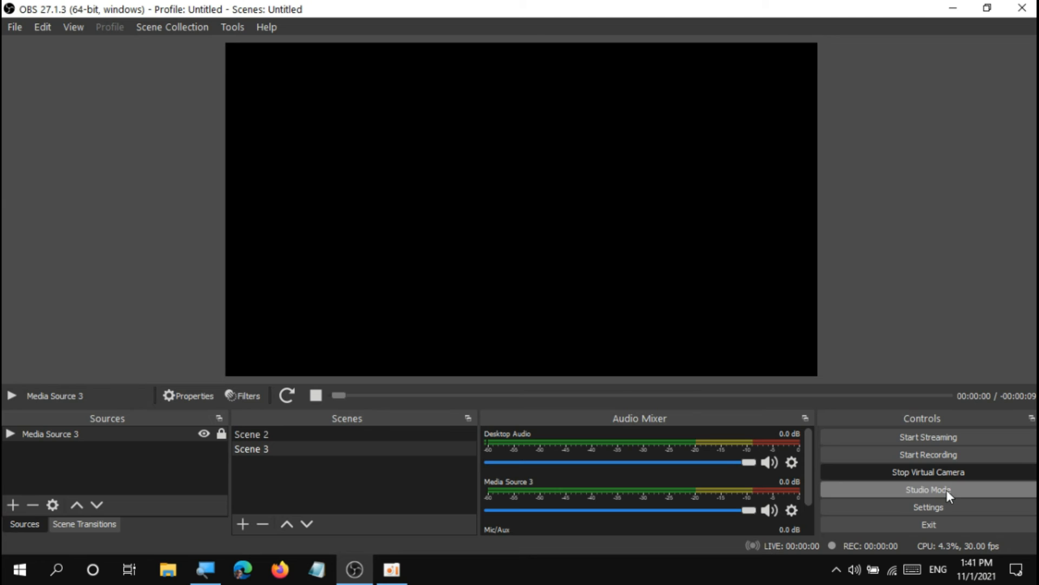
Open the OBS settings and examine the General options and the streaming services offered in the Stream settings, keeping YouTube - RTMPS.
left_click(21, 25)
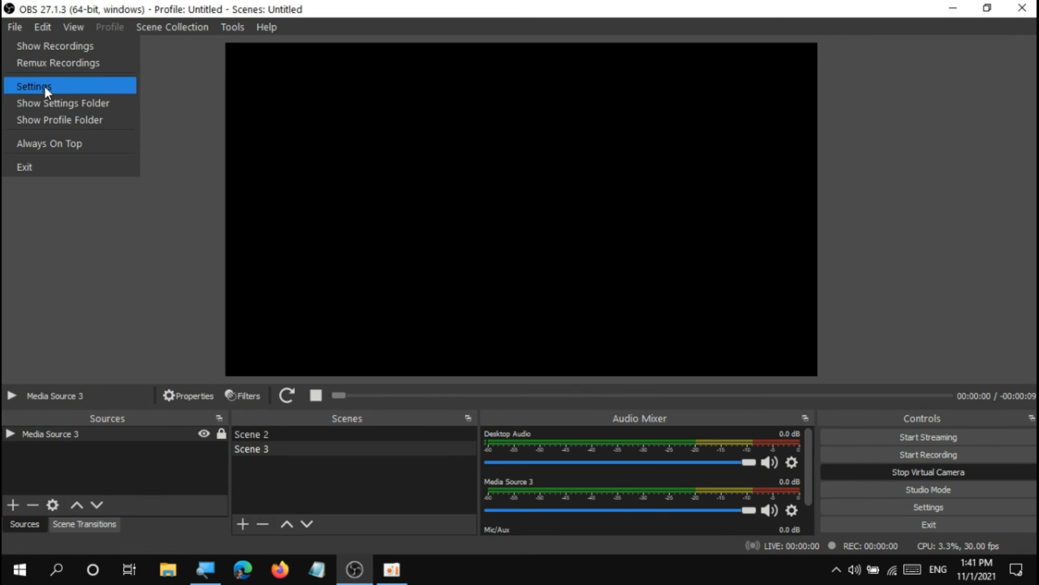
left_click(926, 506)
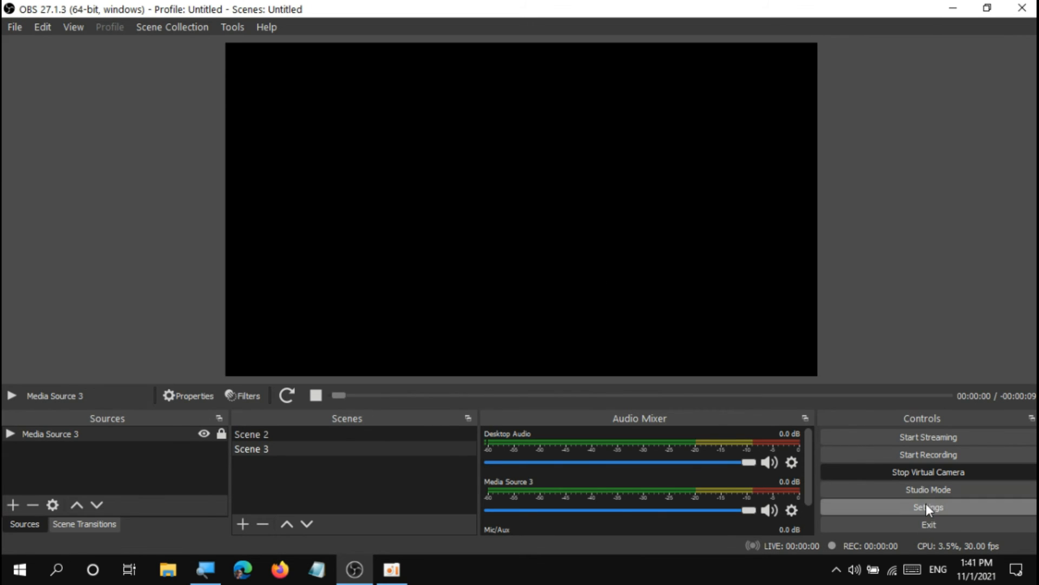
left_click(926, 502)
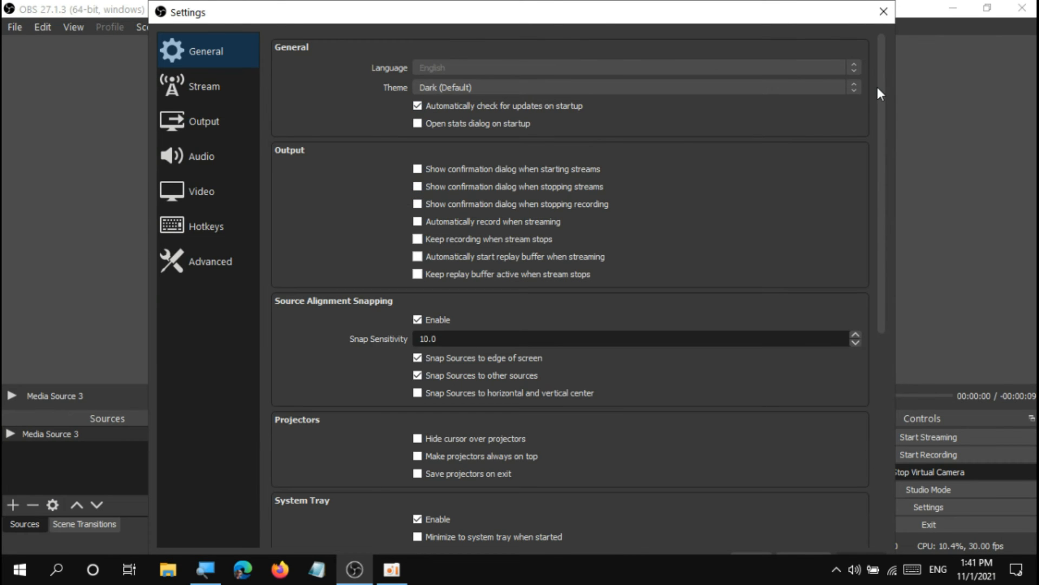
left_click_drag(880, 94, 884, 369)
left_click(194, 91)
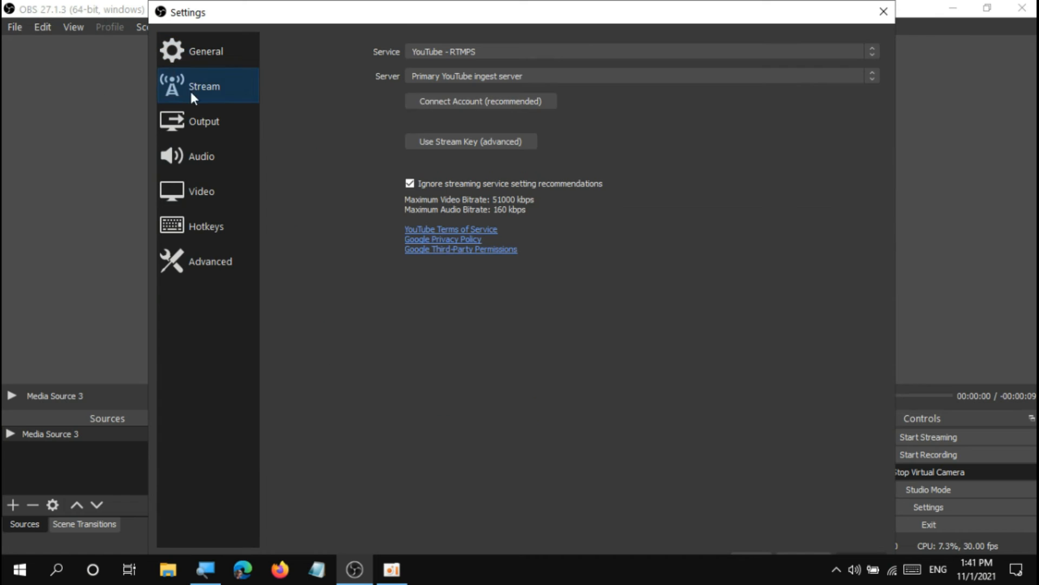
left_click(534, 53)
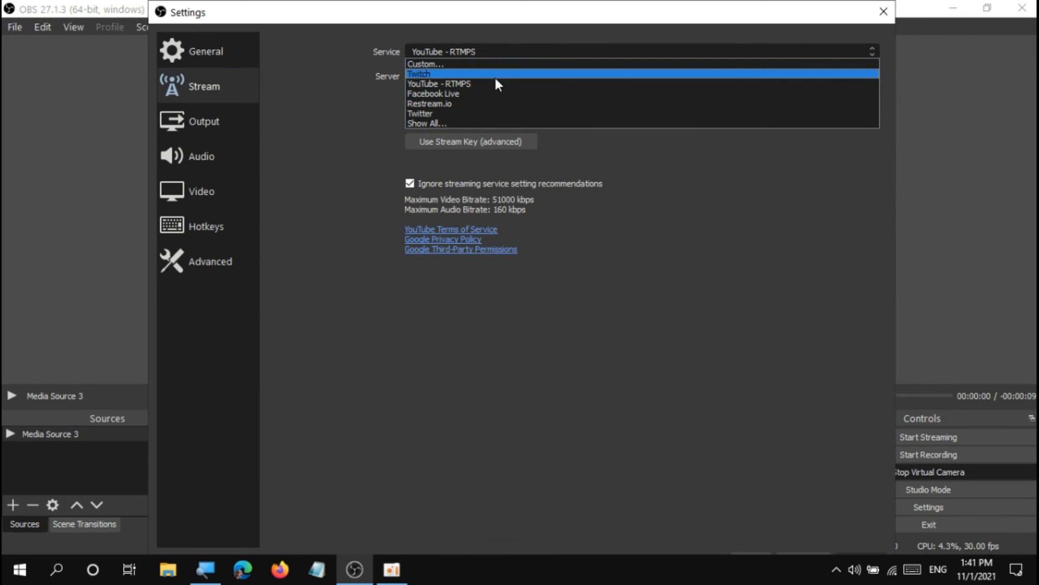
left_click(653, 230)
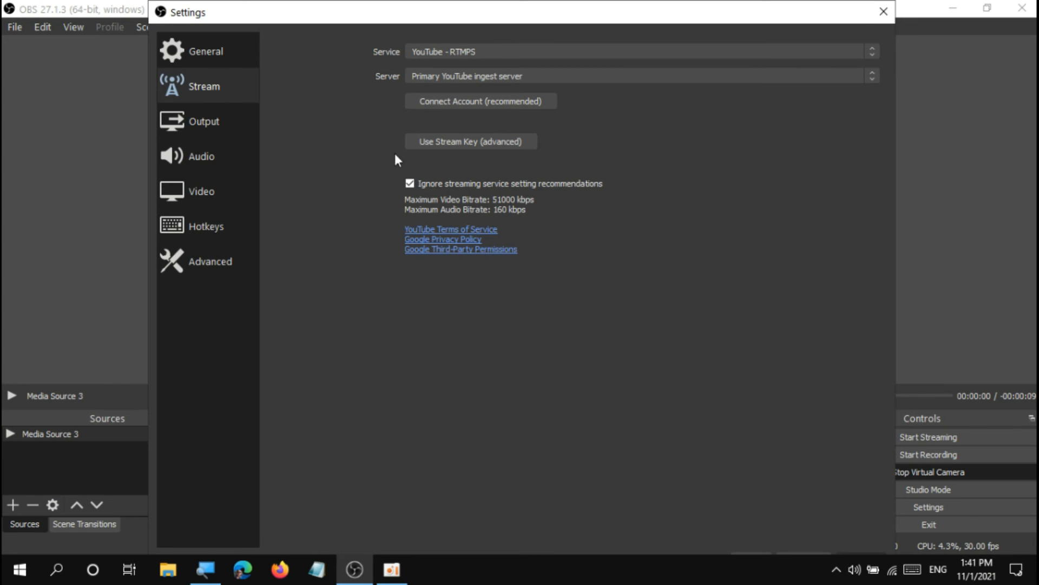
Examine the Output settings and the available streaming audio bitrates, keeping 320.
left_click(230, 118)
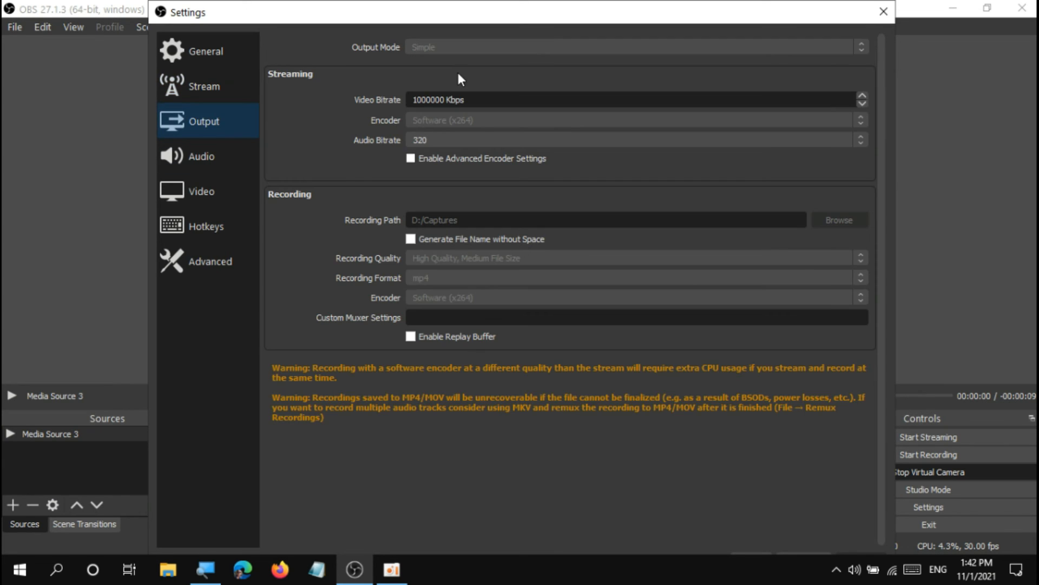
left_click(457, 140)
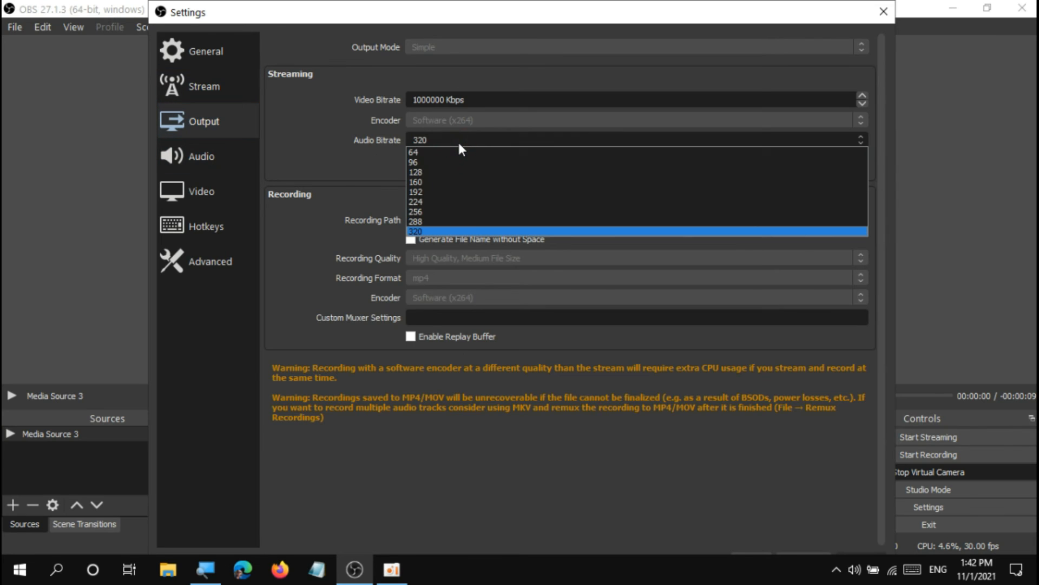
left_click(457, 140)
left_click(457, 141)
left_click(478, 228)
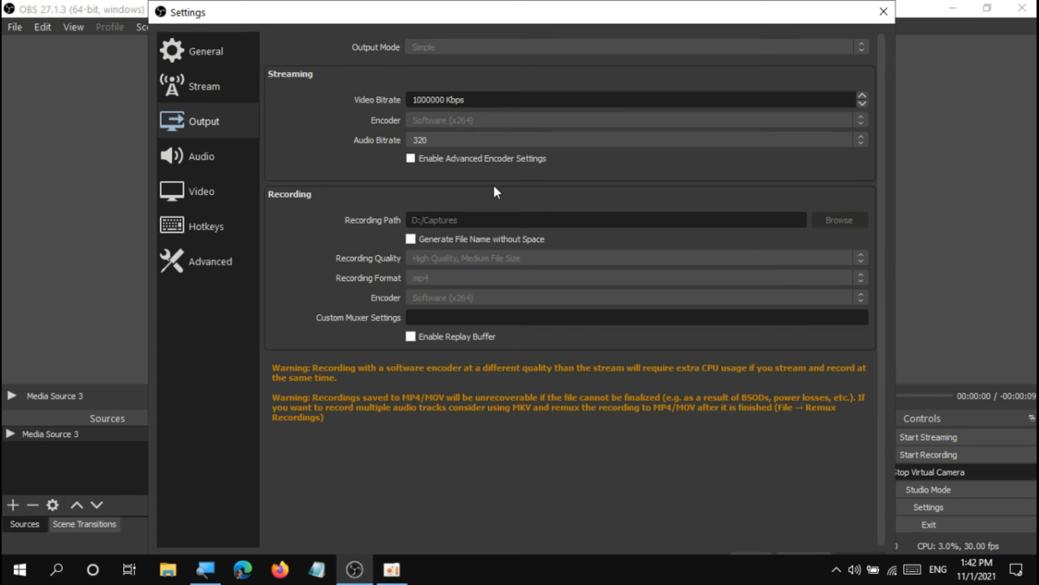
mouse_move(509, 2)
left_mouse_down()
mouse_move(510, 25)
mouse_move(523, 8)
left_mouse_up()
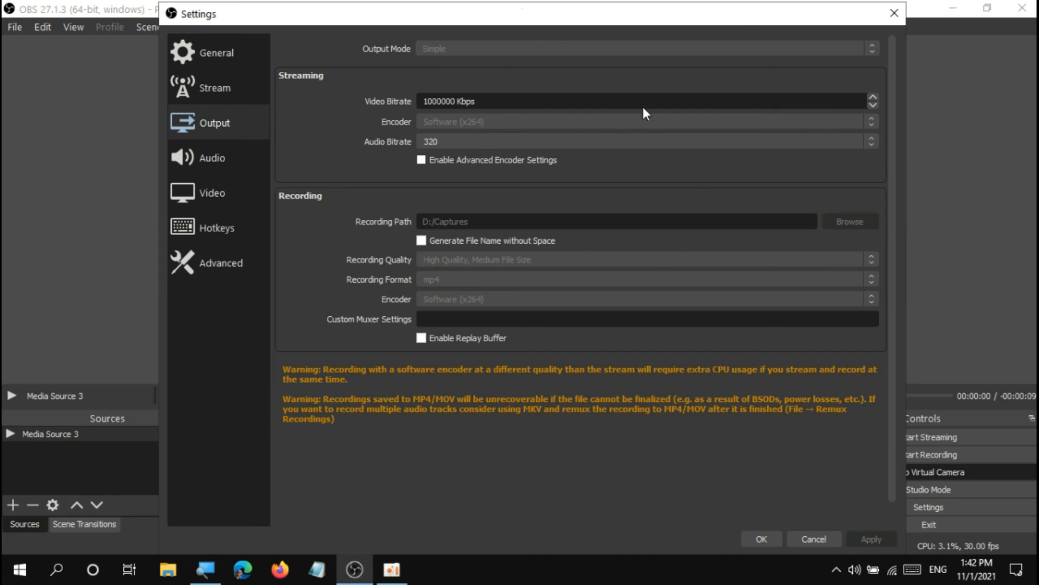
left_click(508, 137)
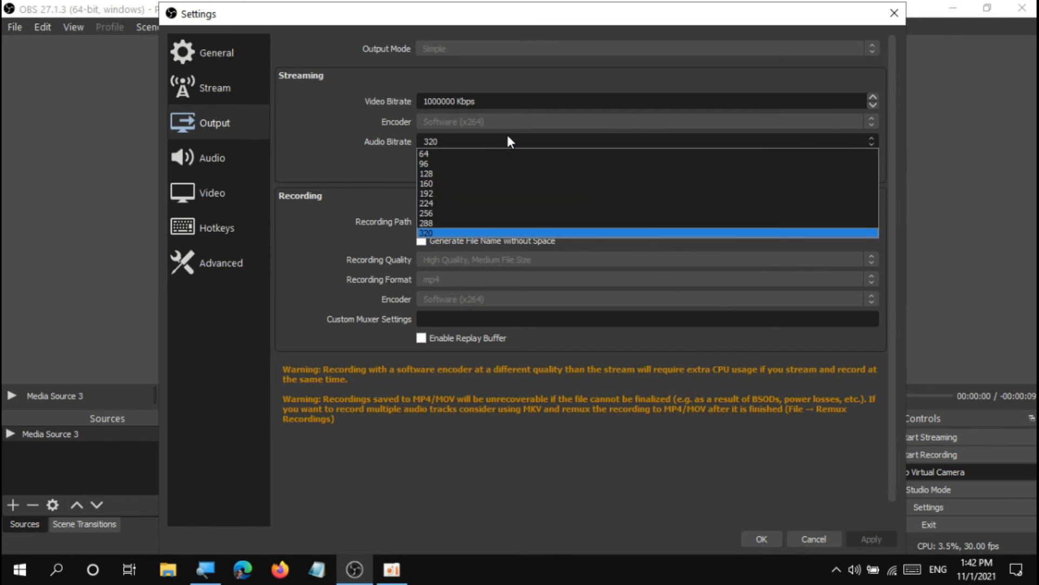
left_click(440, 232)
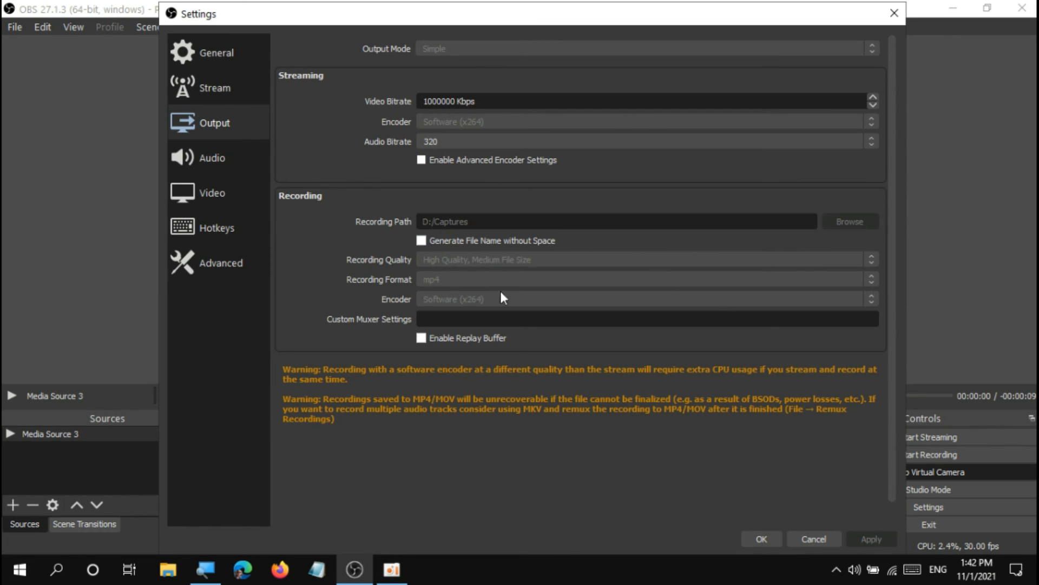
mouse_move(392, 569)
Review the Audio settings, from the global audio devices down to the push-to-mute and push-to-talk options.
left_click(215, 157)
left_click(209, 129)
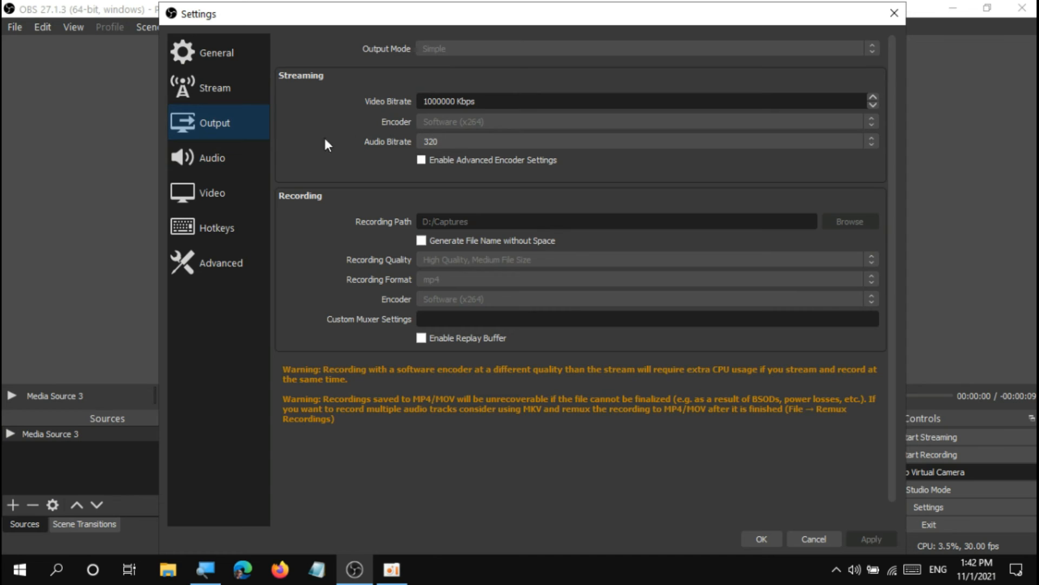
left_click(250, 170)
left_click(260, 128)
left_click(209, 161)
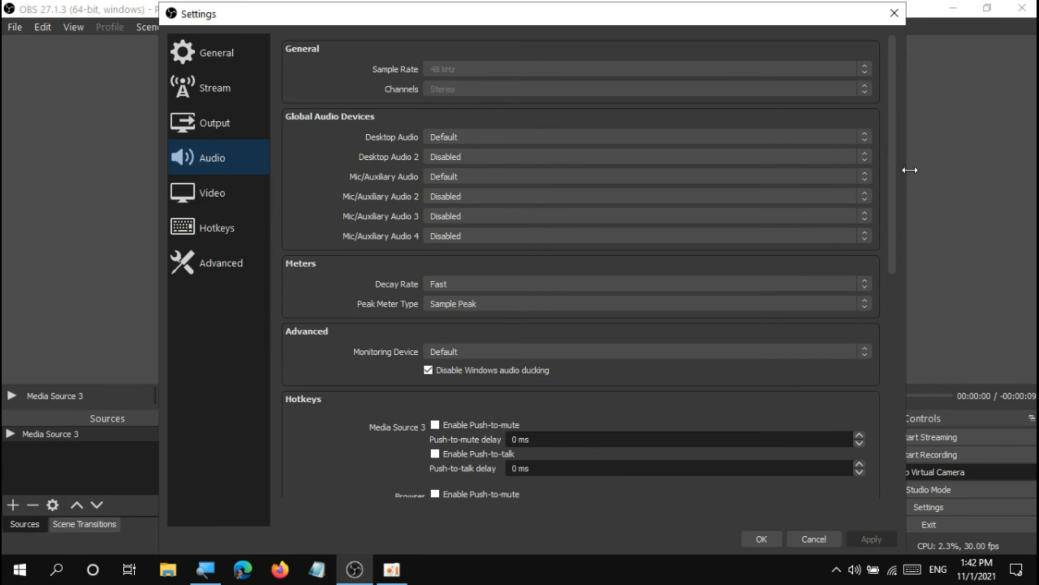
left_click_drag(893, 225, 897, 444)
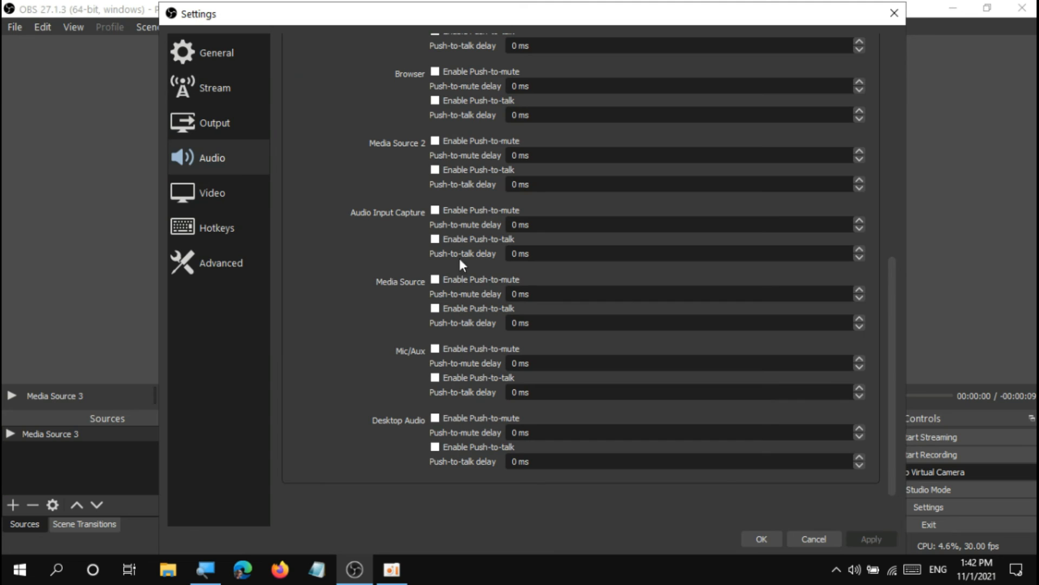
Check the locked Video settings, cancel the settings window, and stop the Virtual Camera.
left_click(218, 215)
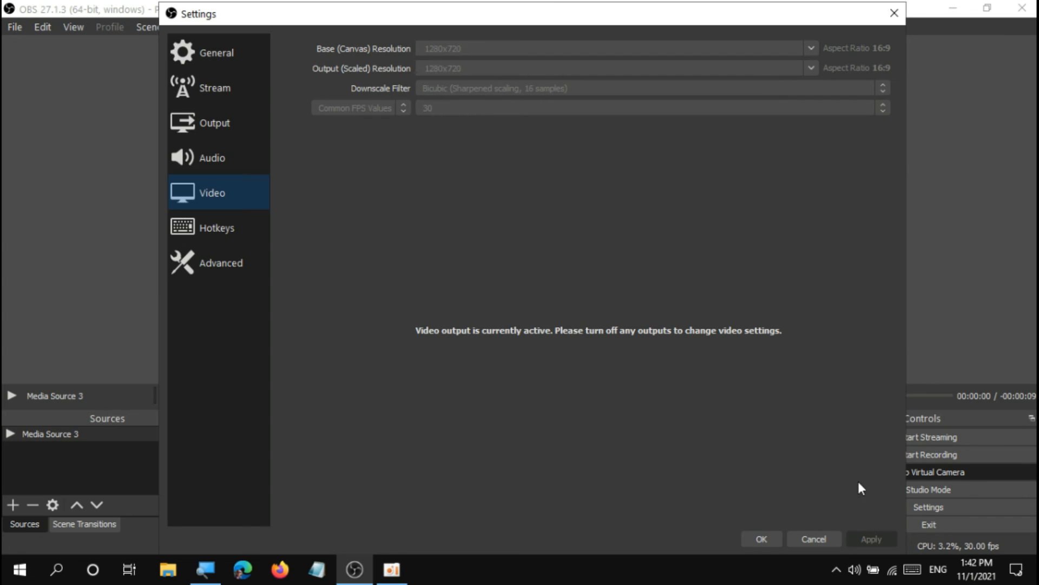
left_click_drag(602, 21, 476, 42)
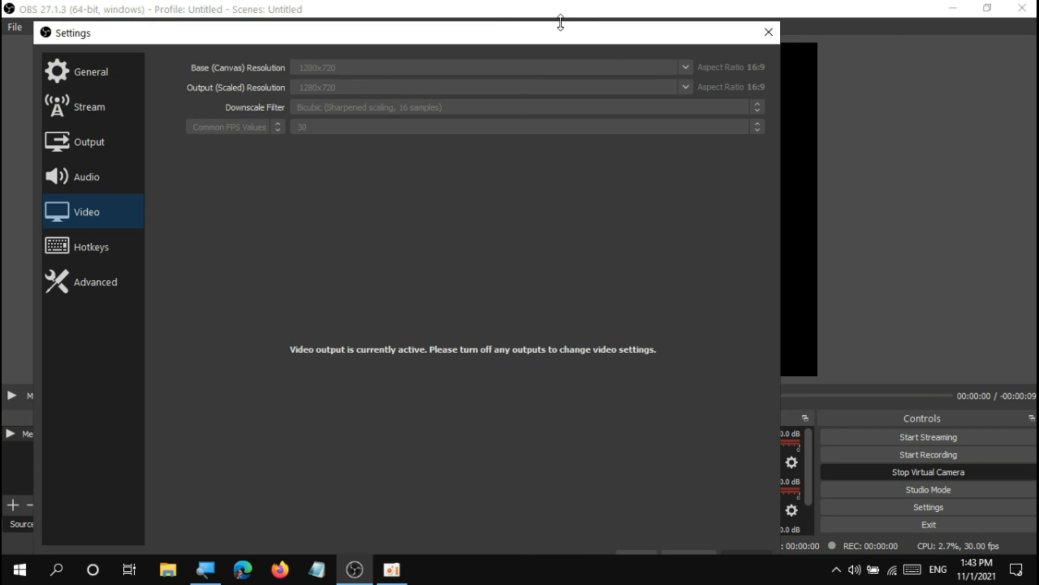
left_click_drag(561, 22, 590, 11)
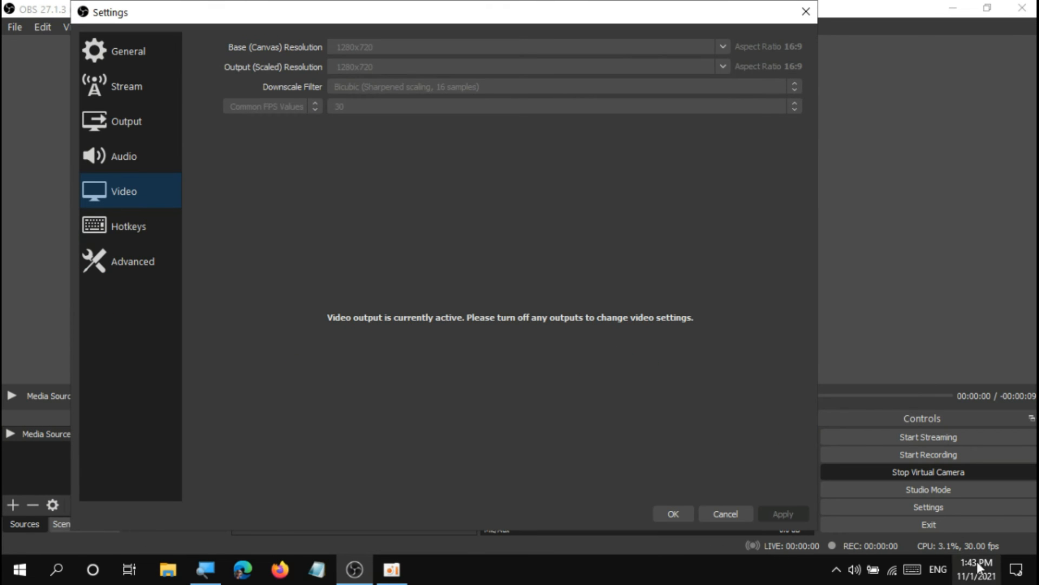
left_click(724, 512)
left_click(918, 476)
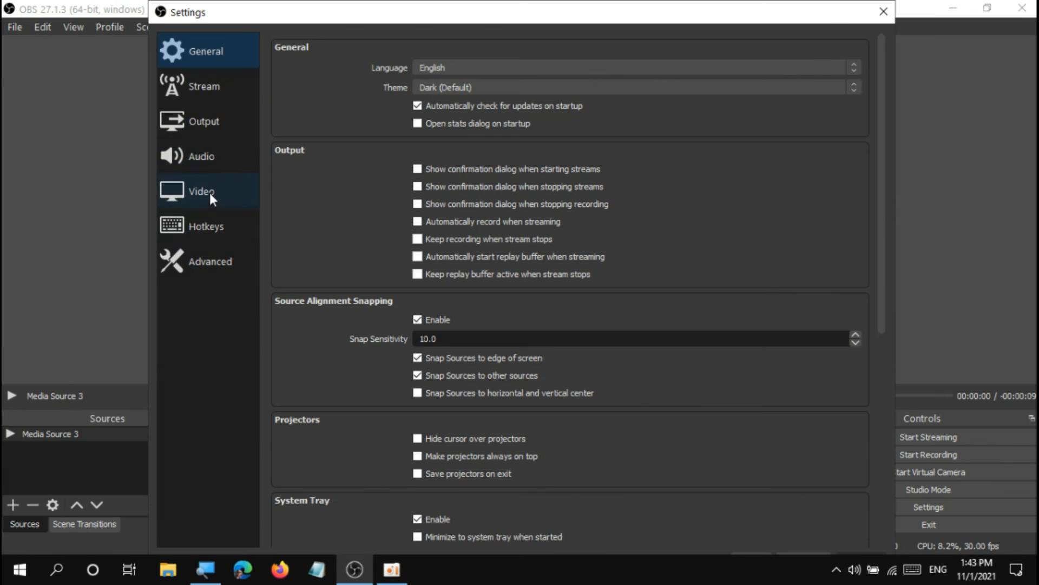
Reopen the Video settings and examine the base resolution, output resolution and common FPS choices, keeping 1280x720 and 30.
left_click(210, 194)
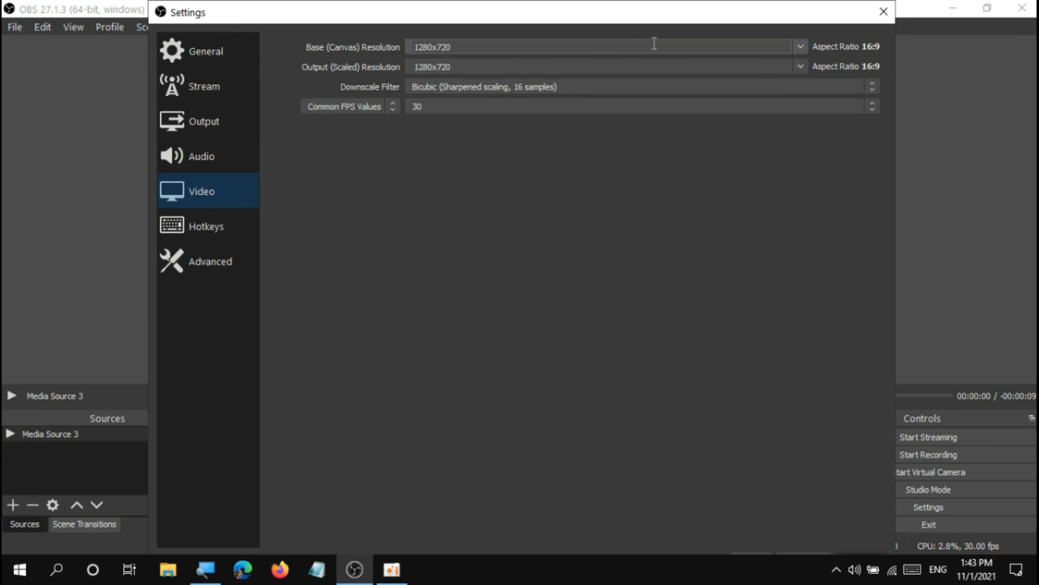
left_click(801, 45)
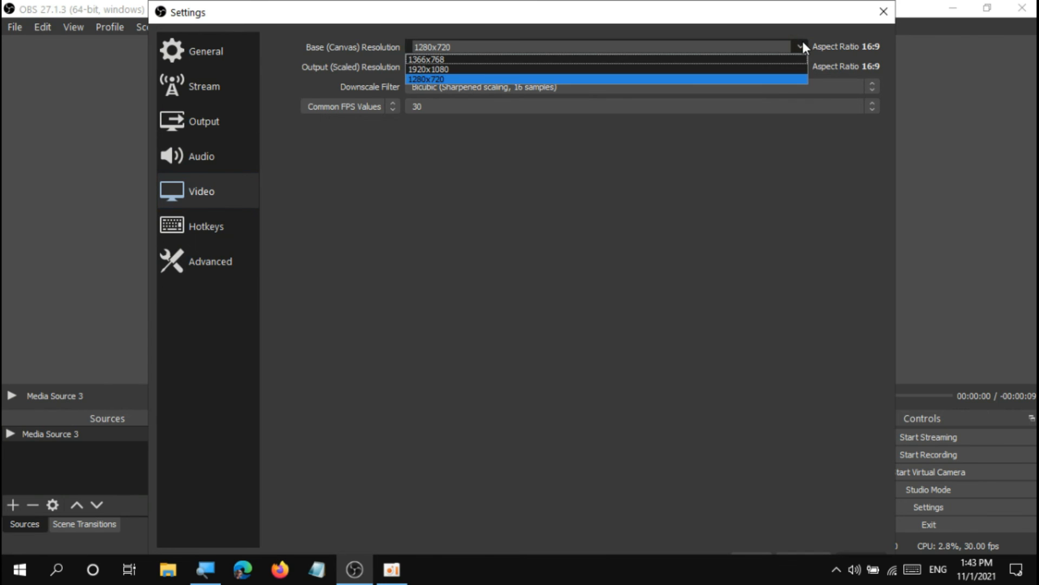
left_click(801, 45)
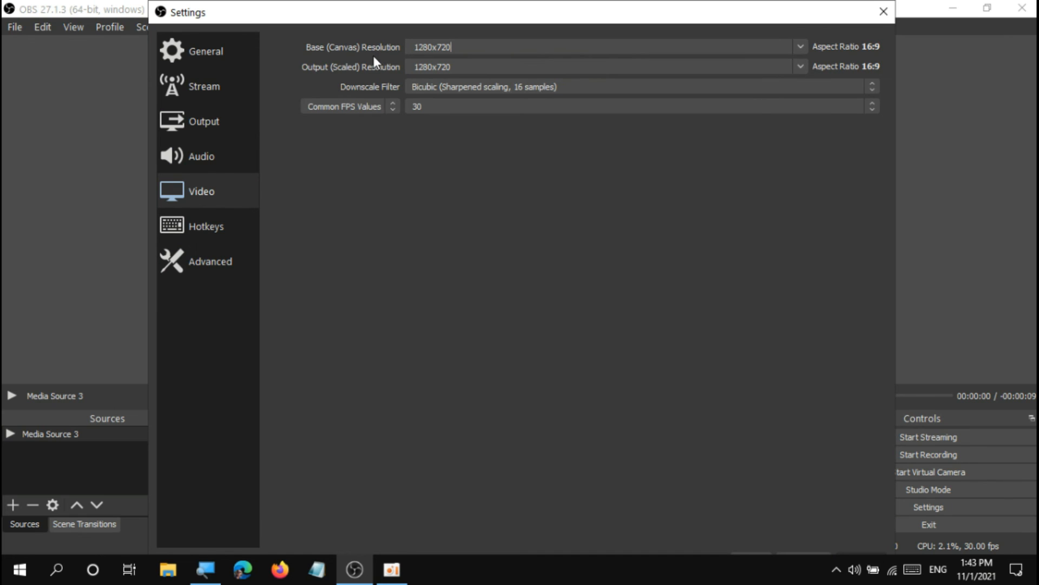
left_click(800, 46)
left_click(800, 44)
left_click(800, 66)
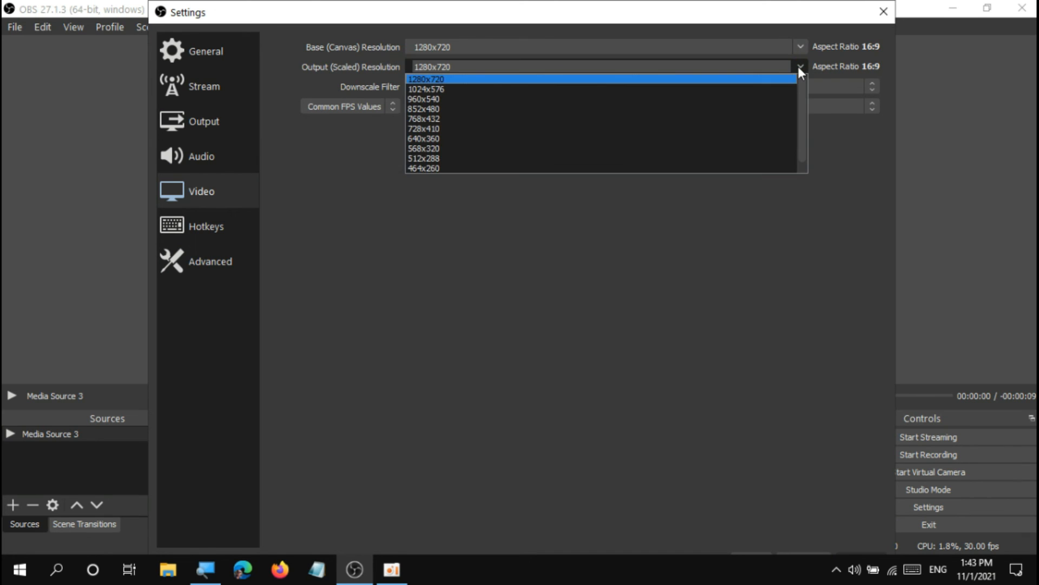
left_click(799, 66)
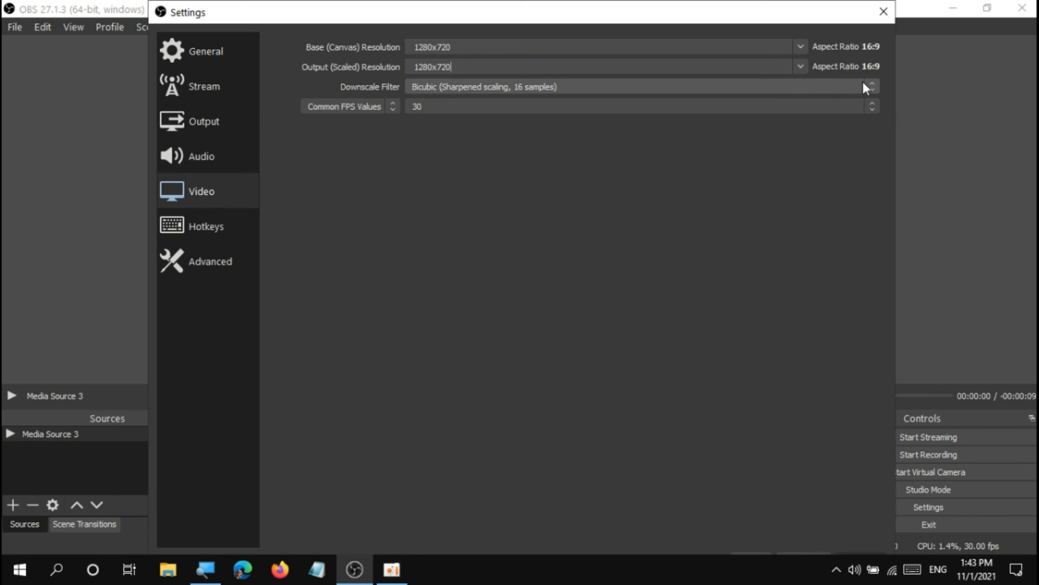
left_click(869, 108)
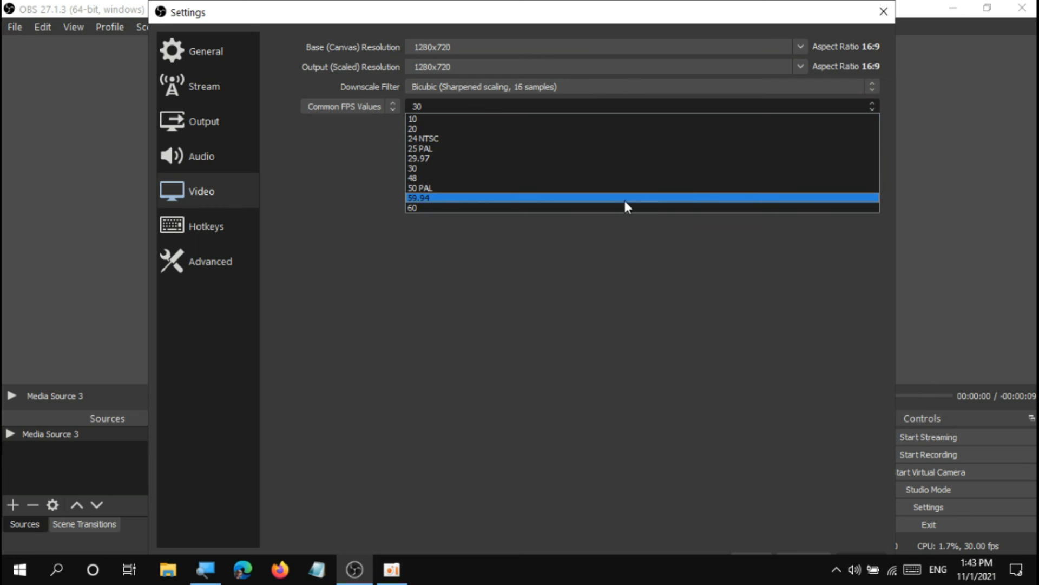
left_click(519, 26)
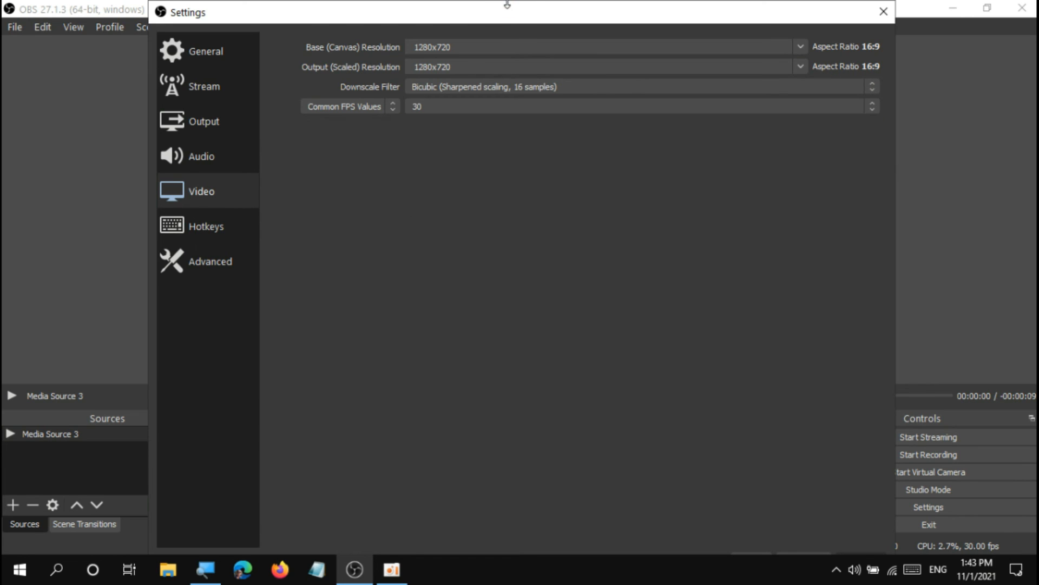
left_click_drag(507, 1, 508, 24)
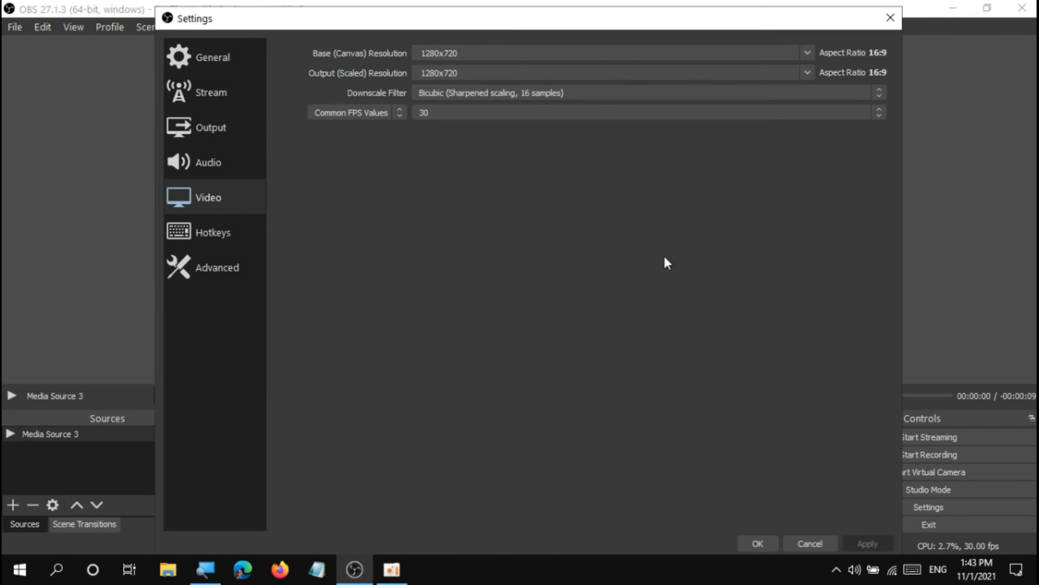
In the Hotkeys settings, try Ctrl as the Start Streaming hotkey and restore it to Shift.
left_click(204, 219)
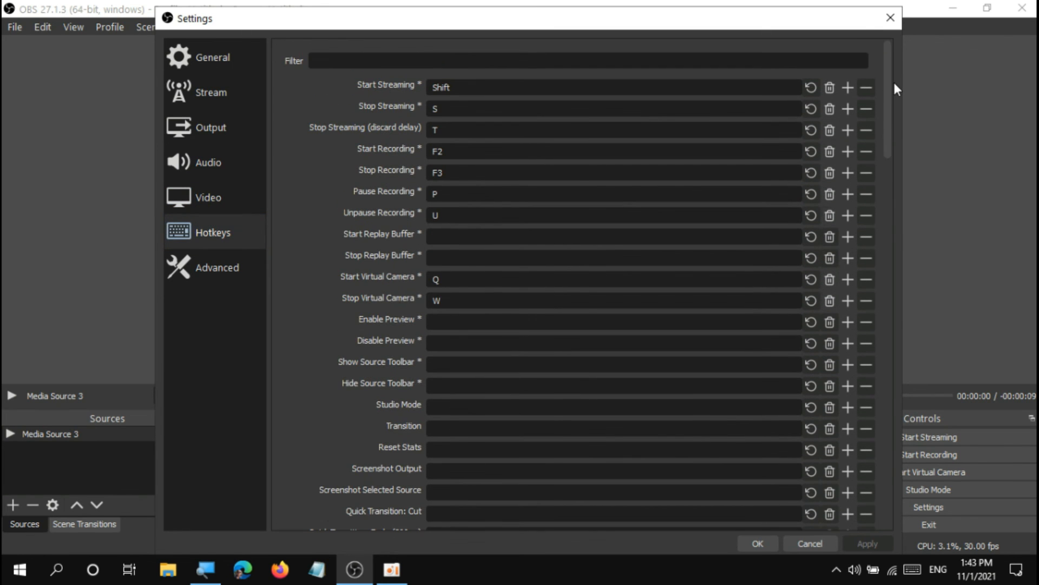
mouse_move(893, 79)
left_mouse_down()
mouse_move(933, 483)
mouse_move(894, 253)
mouse_move(886, 72)
left_mouse_up()
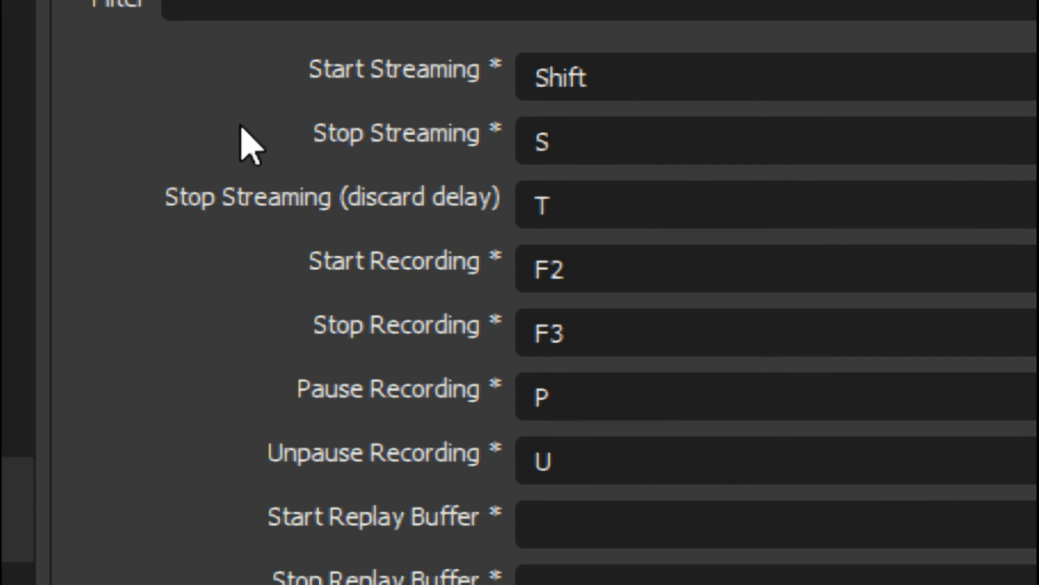
left_click(611, 83)
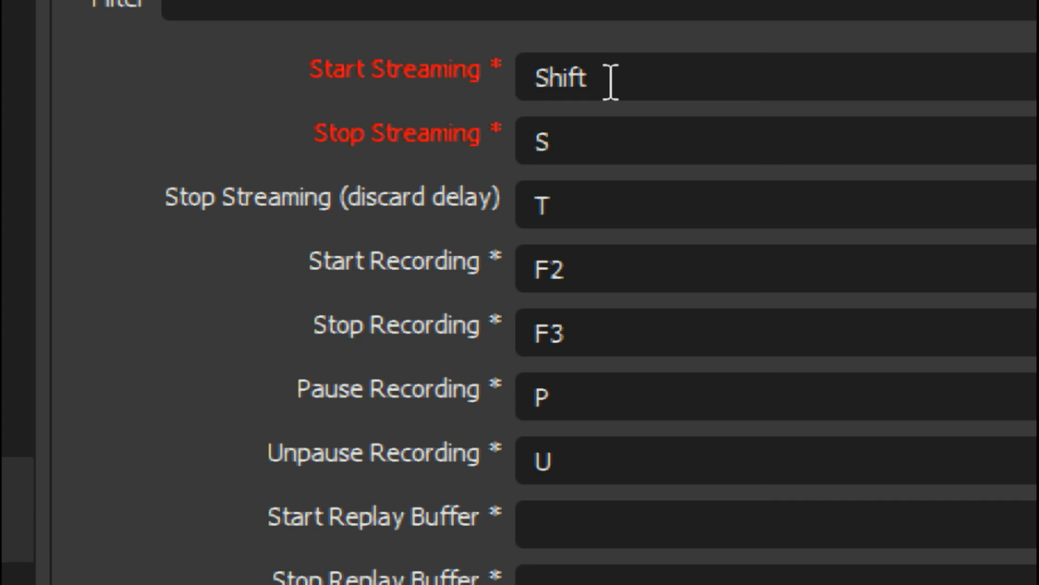
key("ctrl")
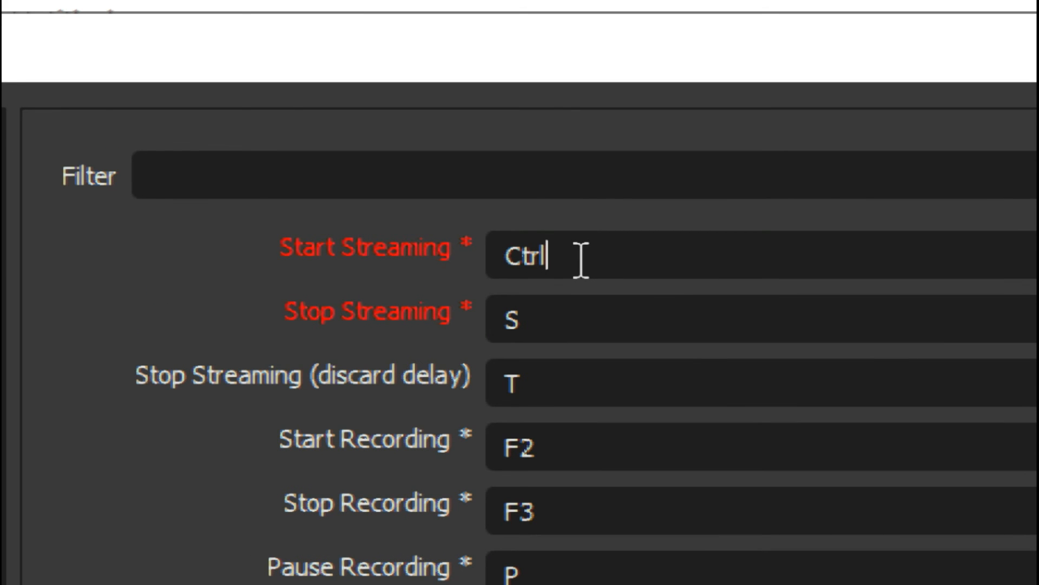
key("shift")
Examine the remaining streaming and recording hotkeys and the Advanced settings, and cancel the settings window.
left_click(536, 313)
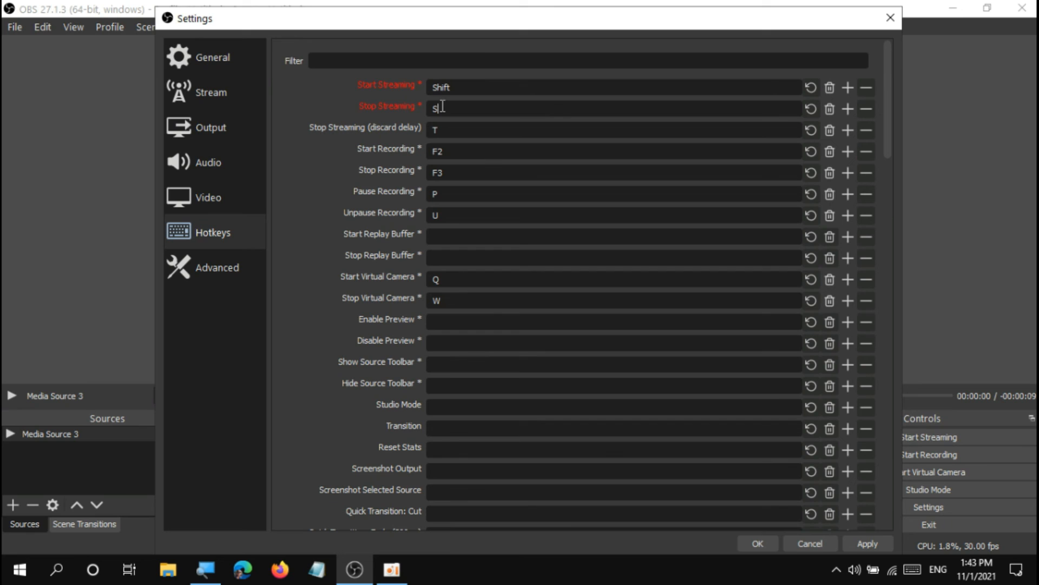
left_click(485, 59)
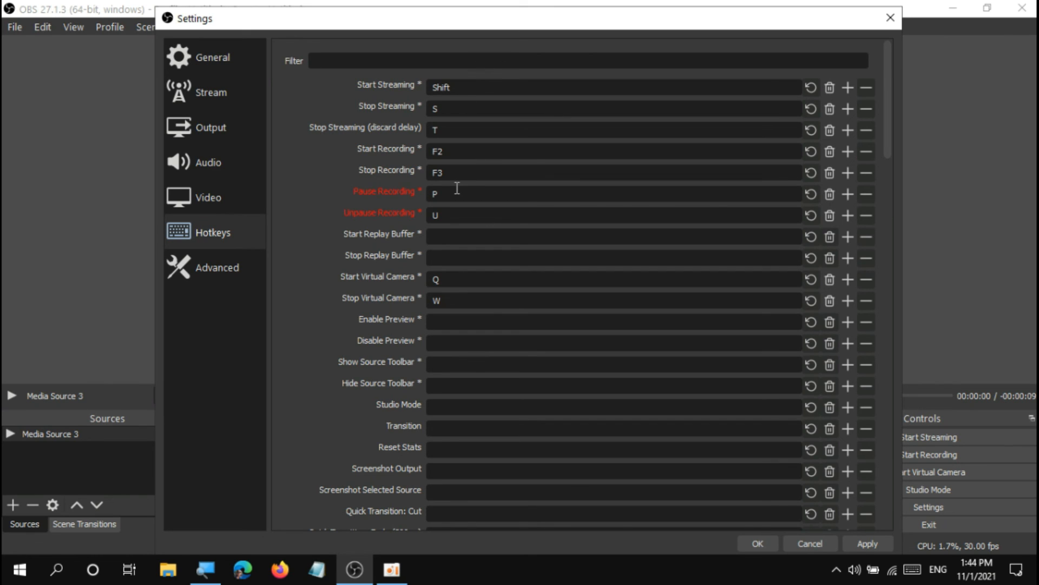
left_click(454, 215)
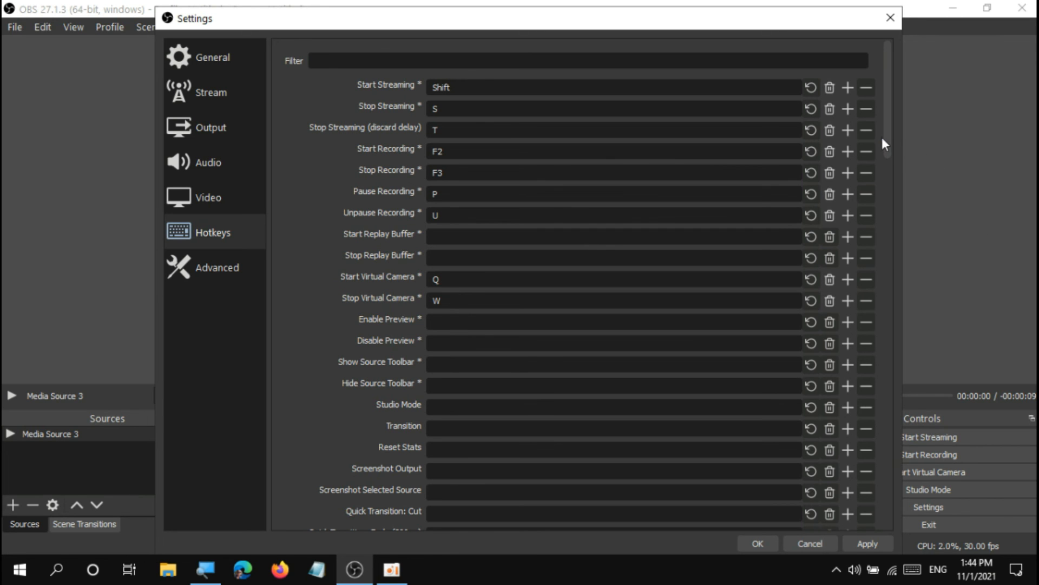
left_click_drag(884, 141, 892, 81)
left_click(245, 274)
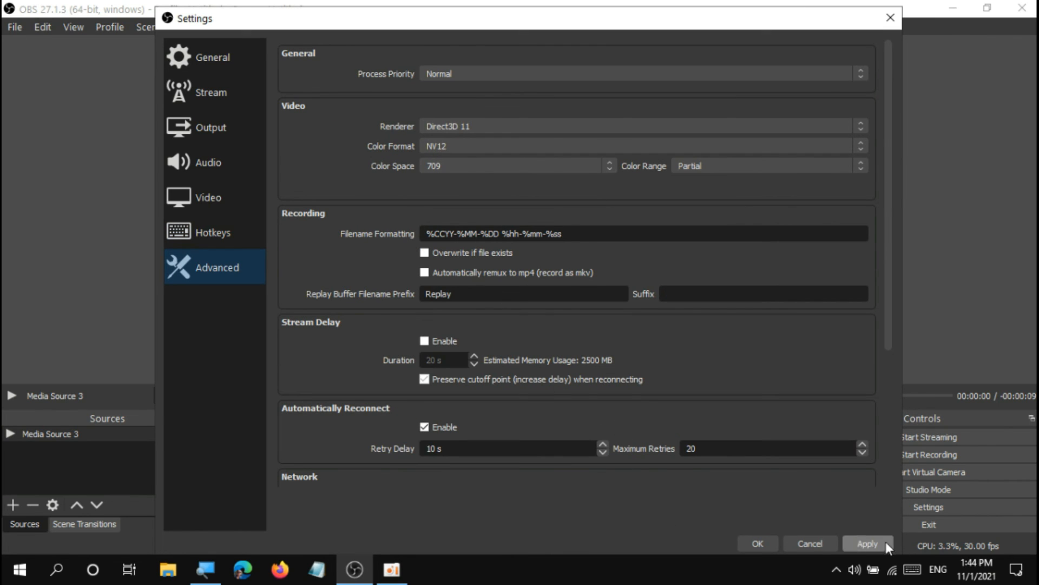
left_click(806, 542)
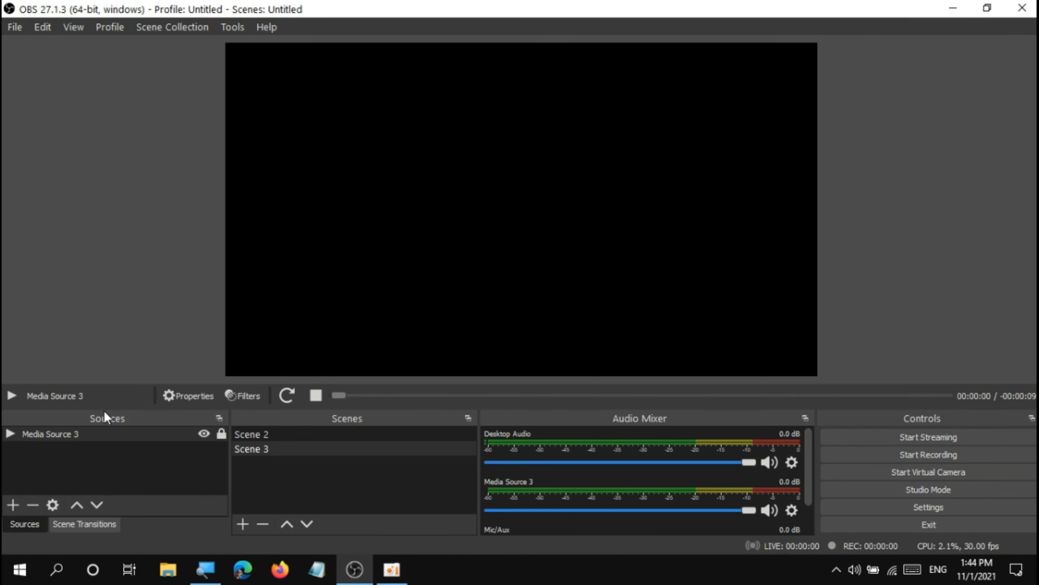
Rearrange the docks so Sources comes first and Scene Transitions is stacked with Scenes, and minimize OBS.
left_click_drag(104, 414, 457, 460)
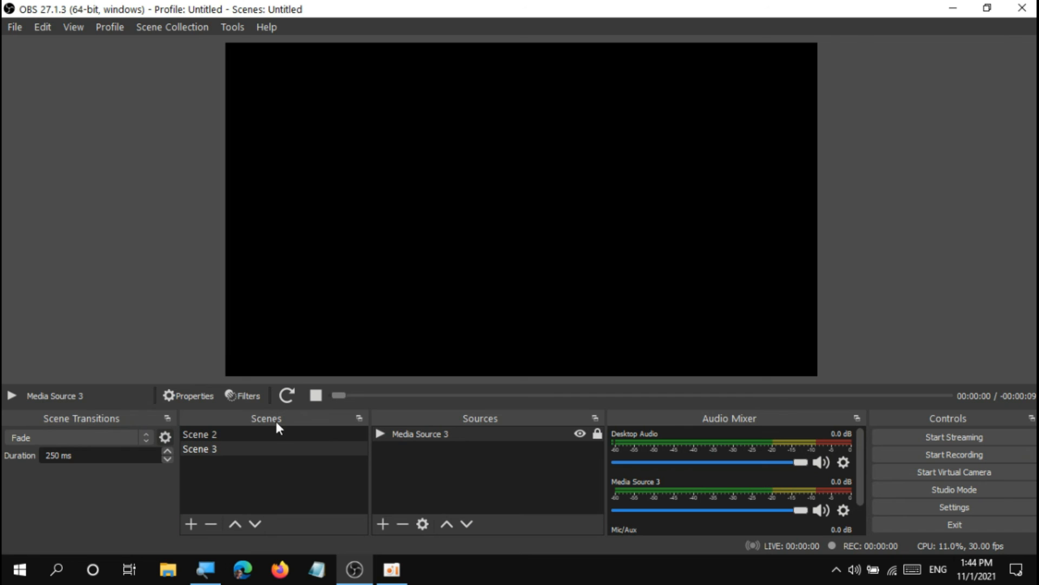
left_click_drag(410, 425, 37, 444)
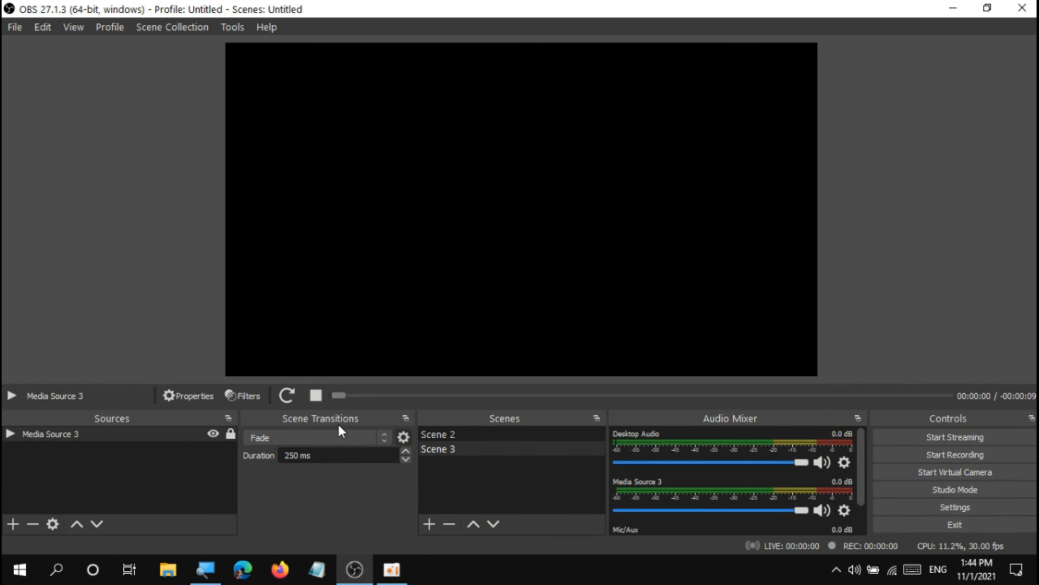
left_click_drag(337, 422, 523, 459)
left_click_drag(301, 416, 388, 458)
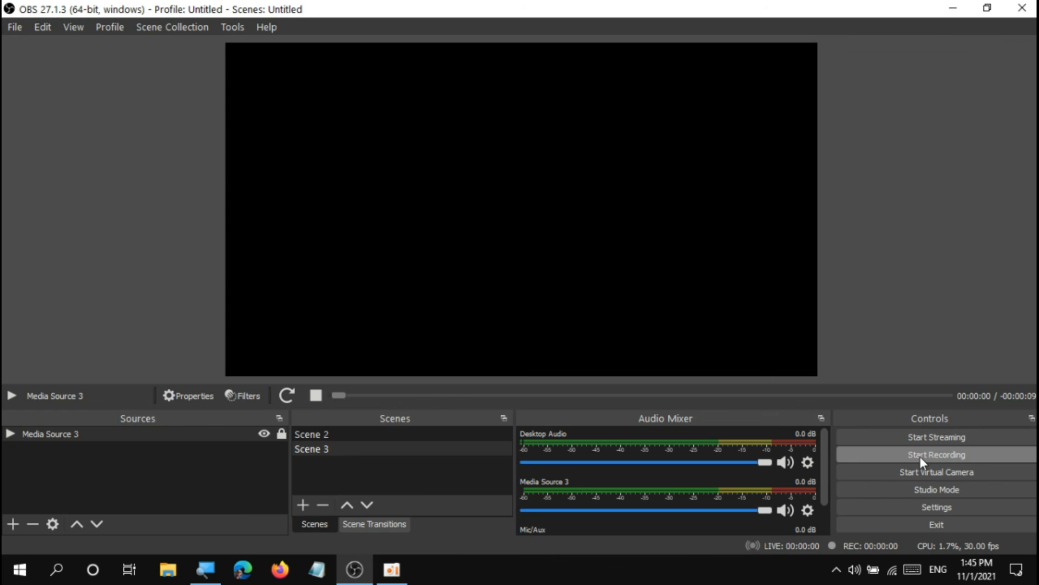
left_click(951, 8)
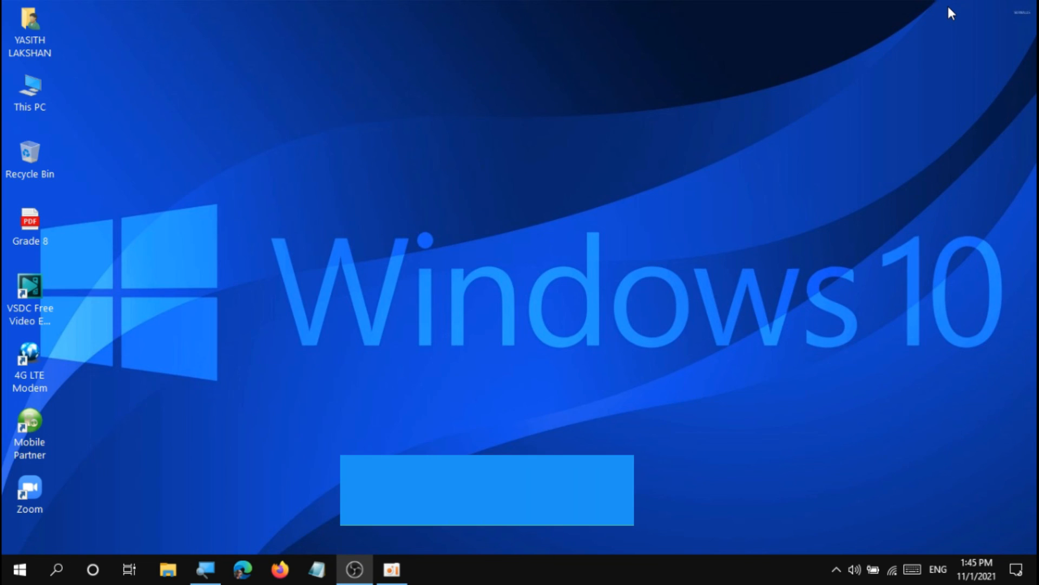